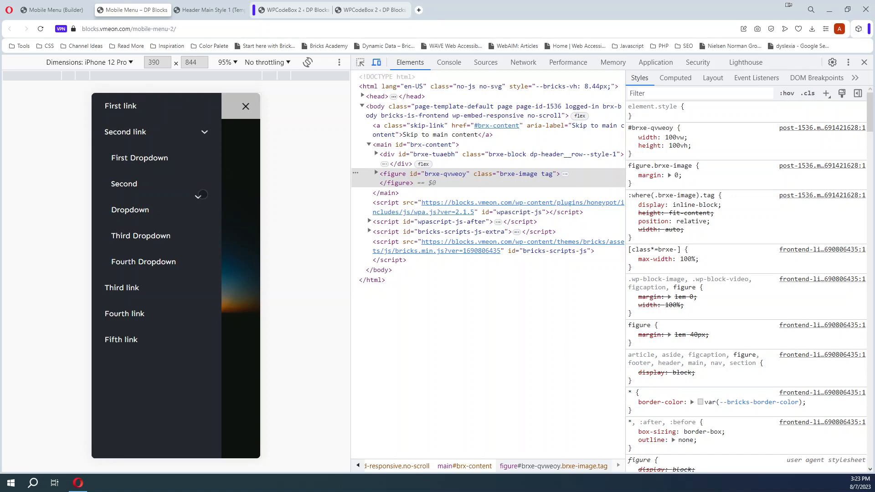
- Test the Mobile Menu page's phone preview by closing and reopening the menu and toggling the Second link and Second Dropdown submenus
click(199, 196)
click(205, 128)
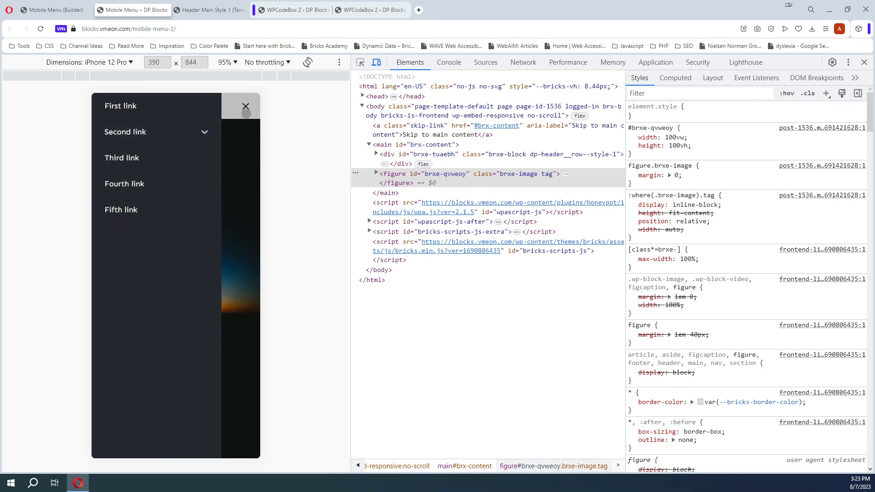
click(245, 105)
click(244, 107)
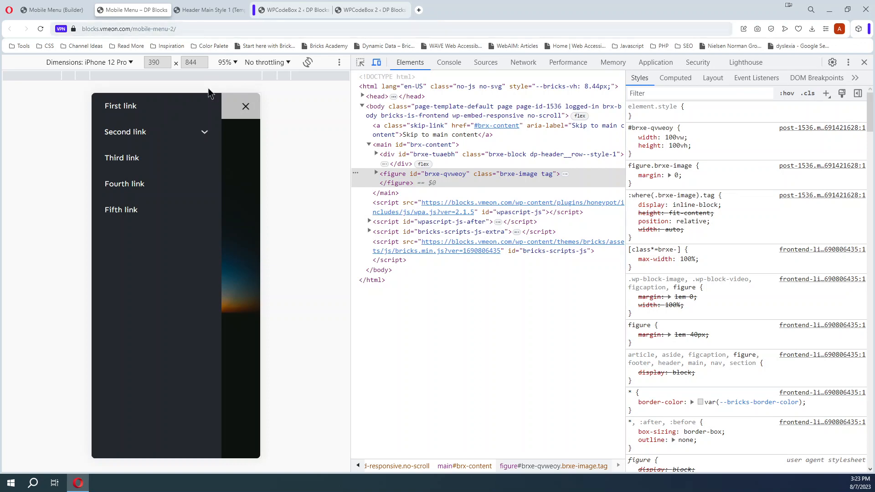
click(205, 137)
click(196, 200)
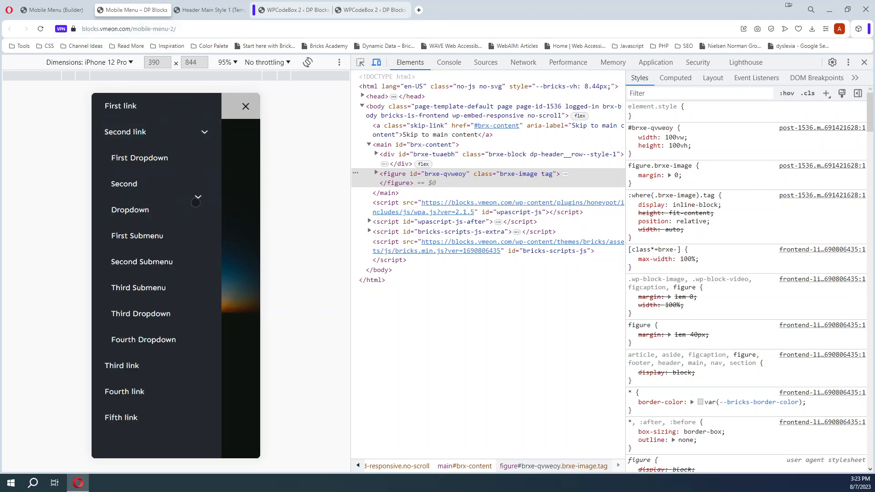
- Switch to the Header Main Style 1 preview and test its mobile menu by toggling the Second link and Second Dropdown submenus
click(198, 4)
click(246, 152)
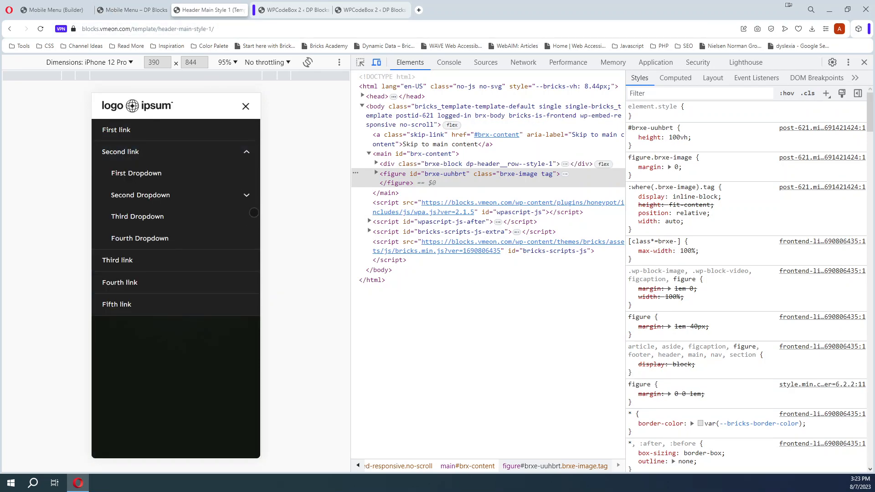
click(247, 199)
click(246, 199)
click(247, 153)
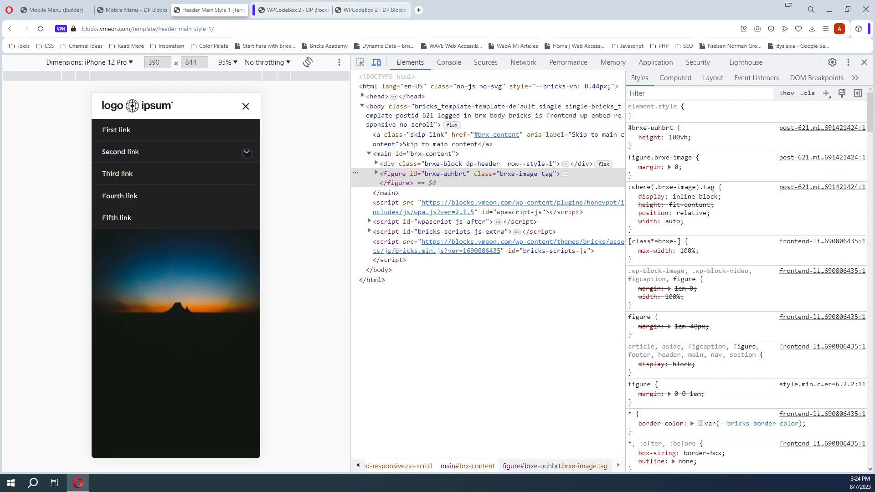
click(246, 153)
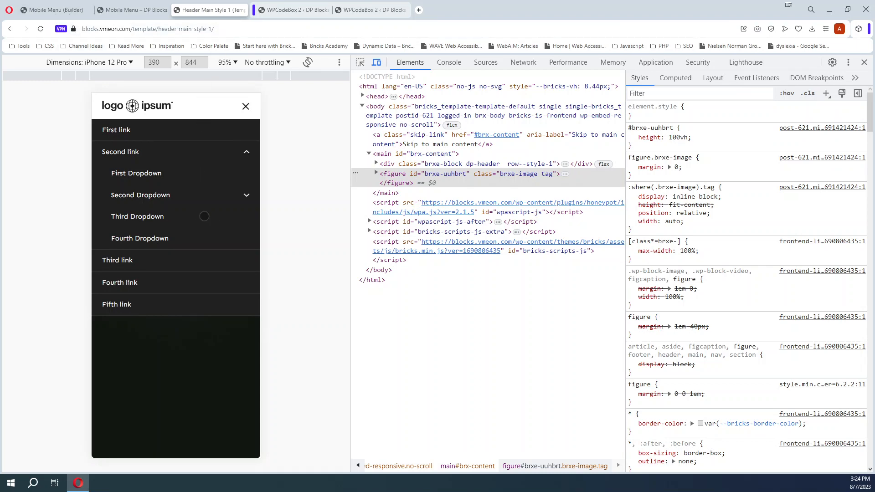
- In the Mobile Menu builder, show the Nav Menu element's mobile menu settings and preview the page at the tablet portrait breakpoint
click(49, 7)
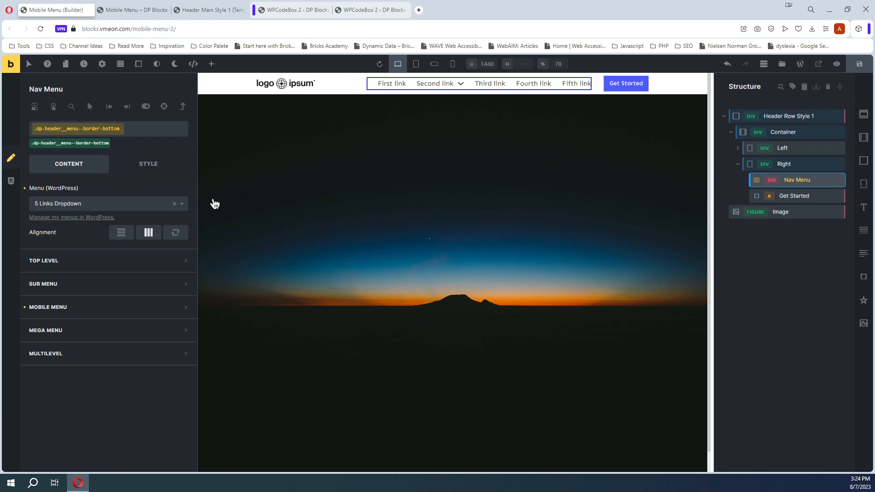
click(801, 181)
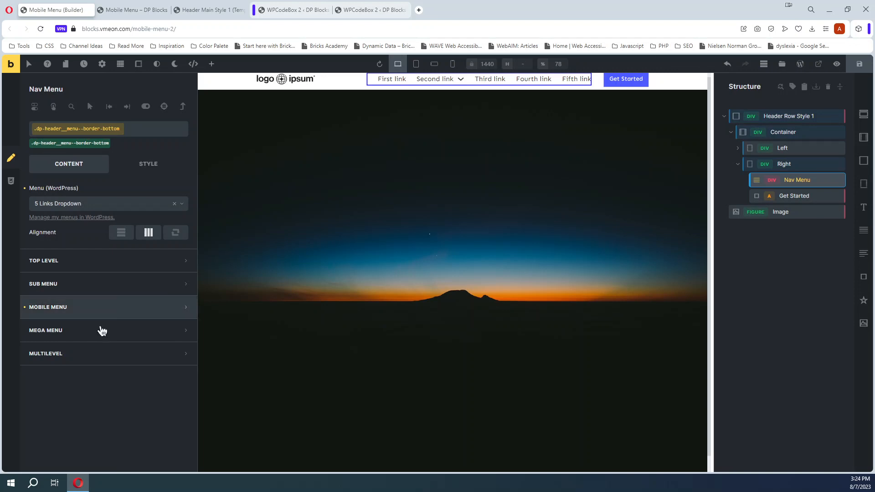
click(101, 308)
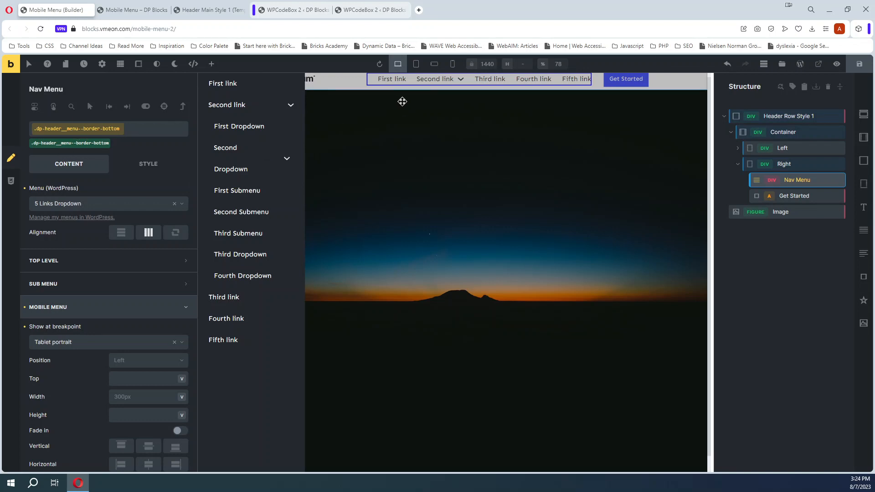
click(416, 66)
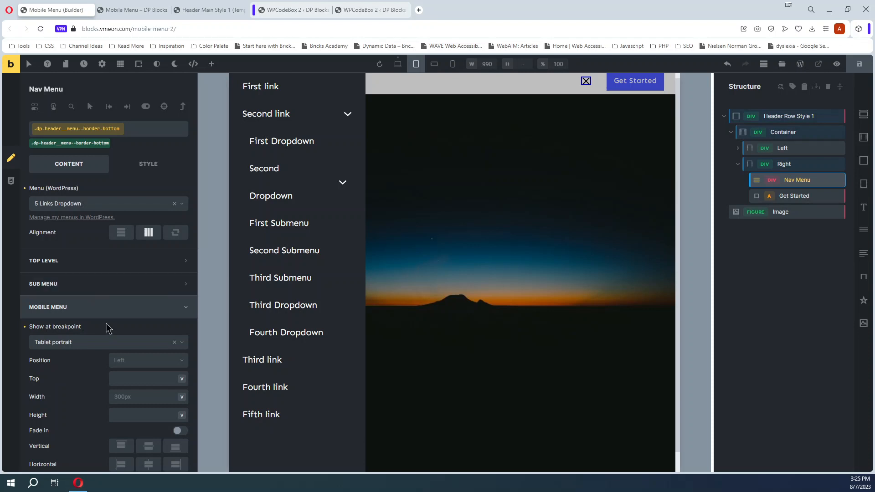
- Review the header menu variables in the Nav Menu (Old Type) CSS snippet and the colour variables in the Framework snippet
click(296, 11)
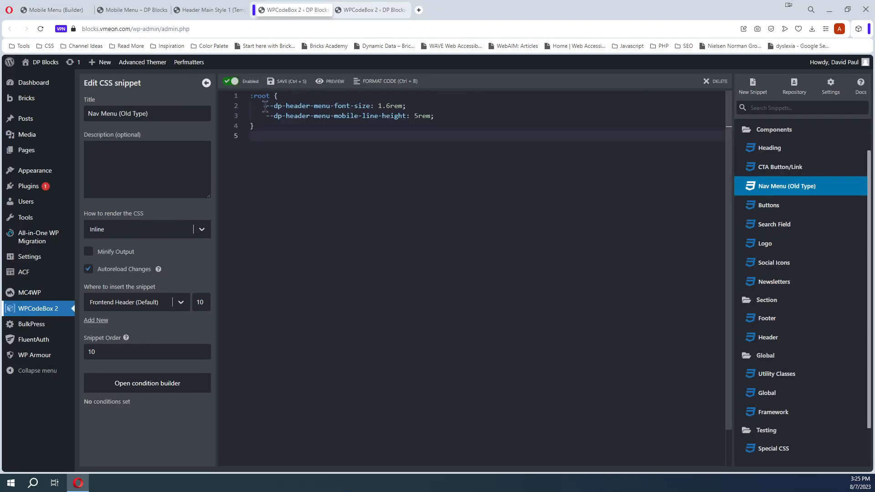
drag(268, 107, 370, 106)
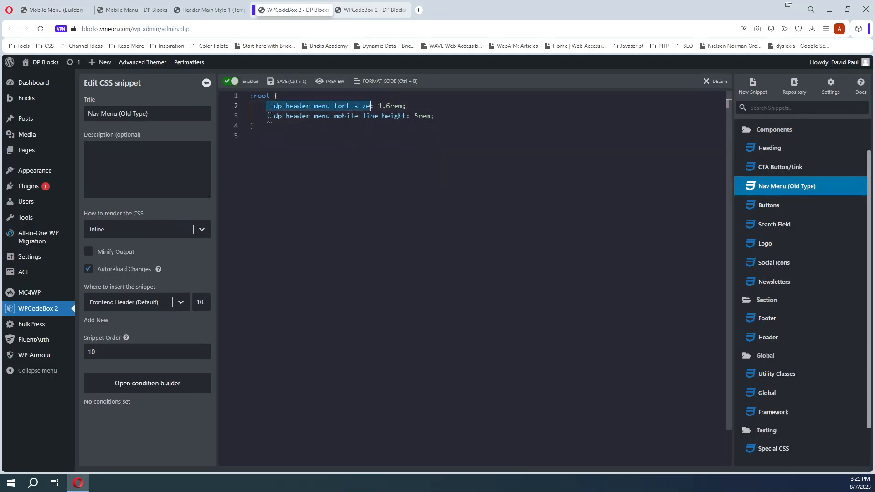
drag(266, 116, 405, 116)
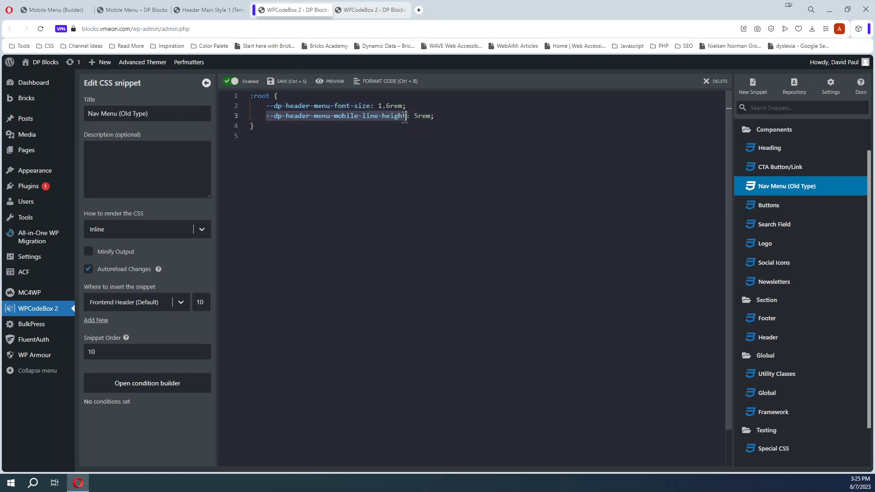
click(364, 11)
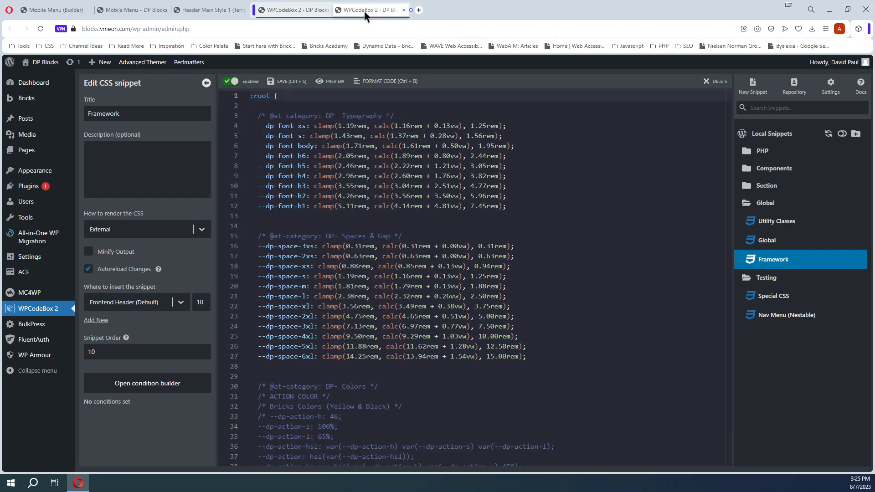
scroll(478, 187, down, 8)
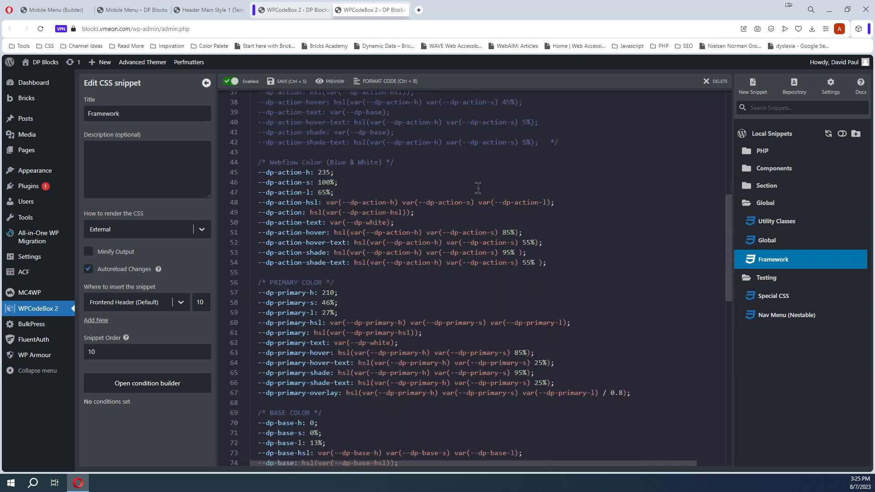
scroll(478, 187, down, 2)
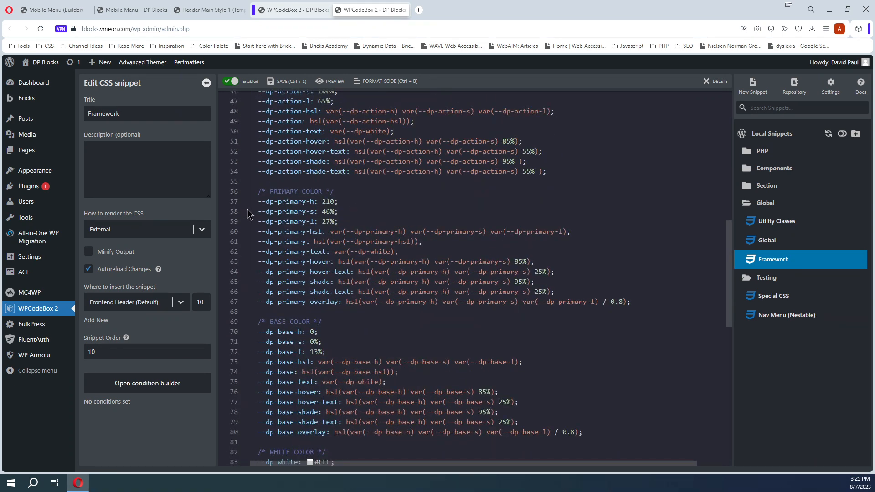
scroll(301, 197, up, 3)
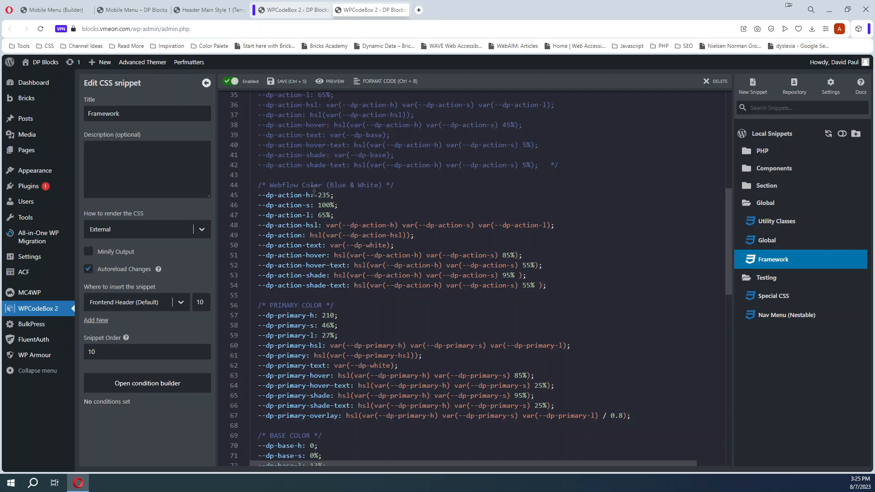
click(294, 9)
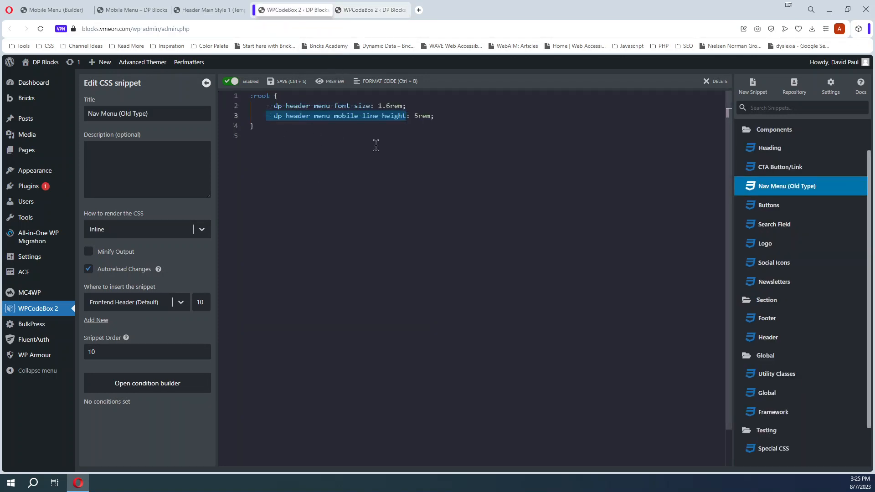
drag(368, 148, 249, 98)
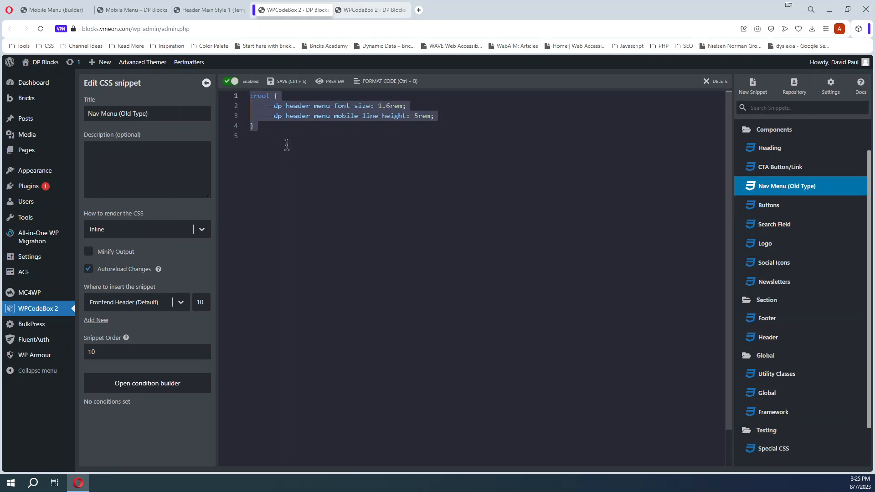
click(287, 145)
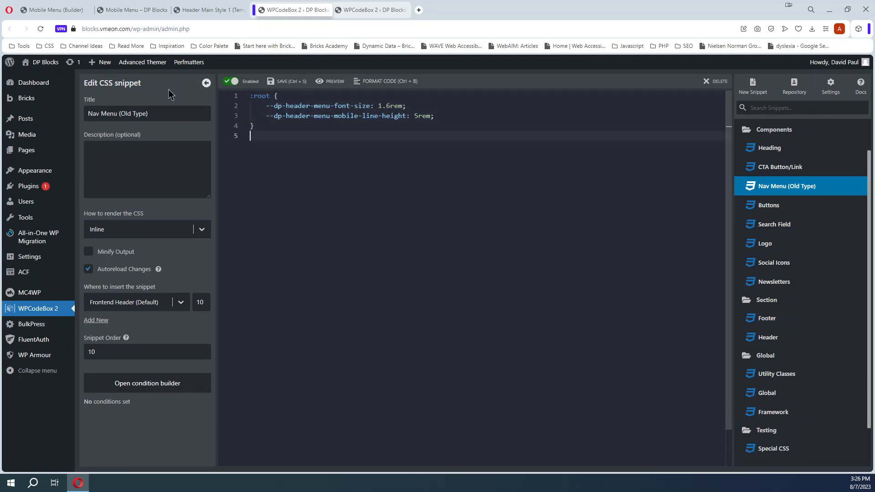
- In the builder, set the Nav Menu's mobile menu background colour to var(--dp-action)
click(60, 10)
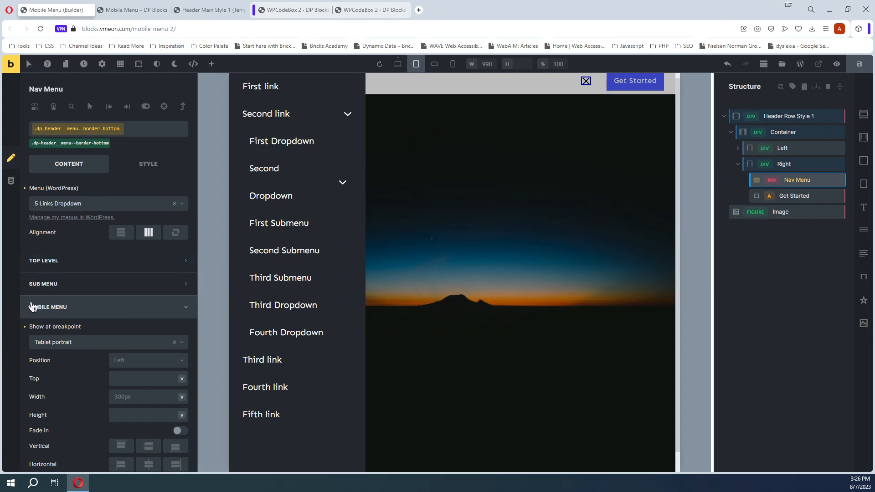
scroll(57, 306, down, 2)
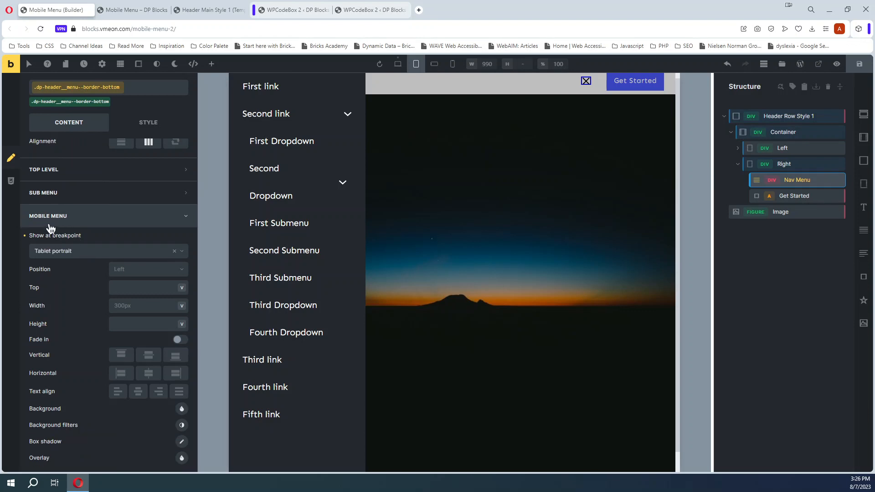
scroll(67, 322, down, 2)
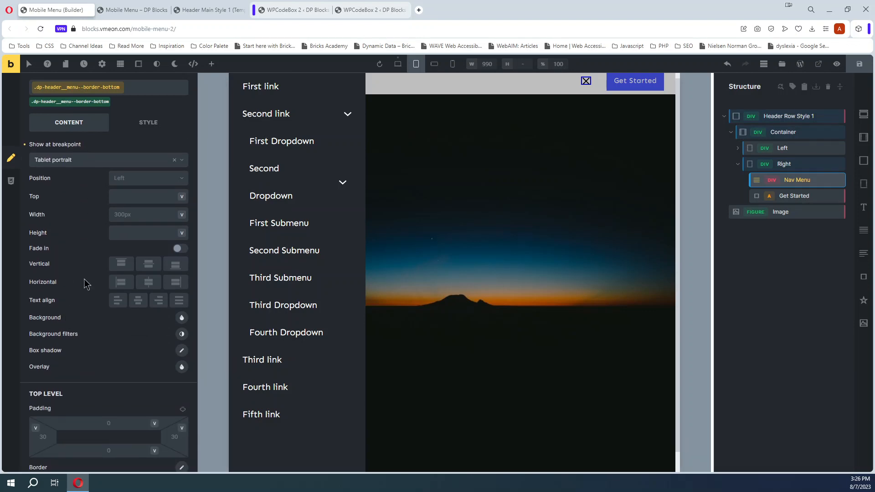
click(182, 318)
scroll(186, 337, down, 1)
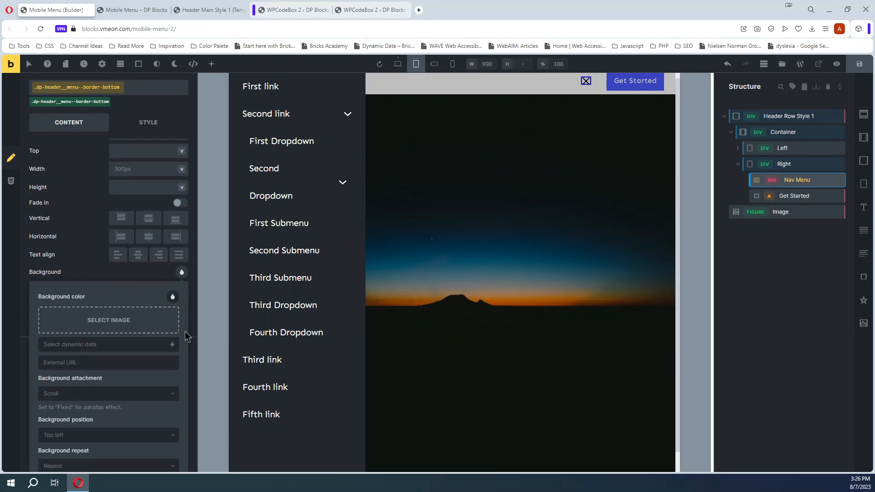
click(172, 297)
click(54, 354)
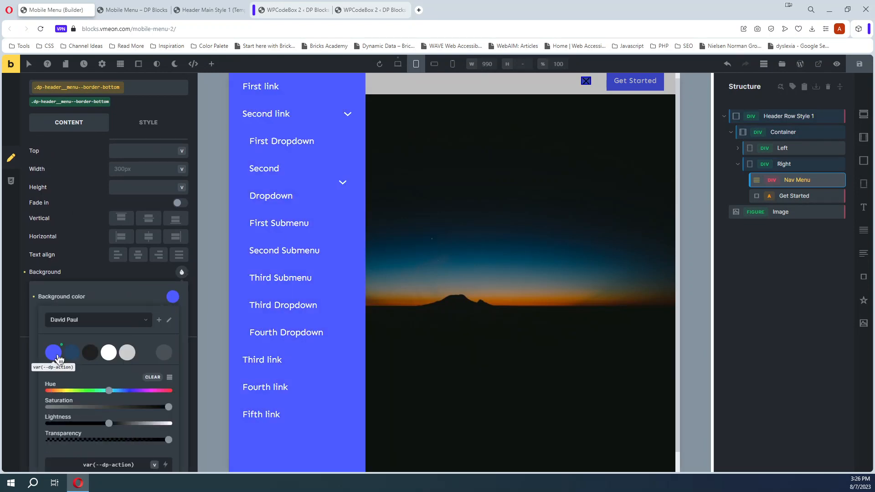
click(100, 272)
- Write var(--dp-header-menu-font-size) on a new line of the Nav Menu (Old Type) snippet and cut it to the clipboard
scroll(57, 307, down, 1)
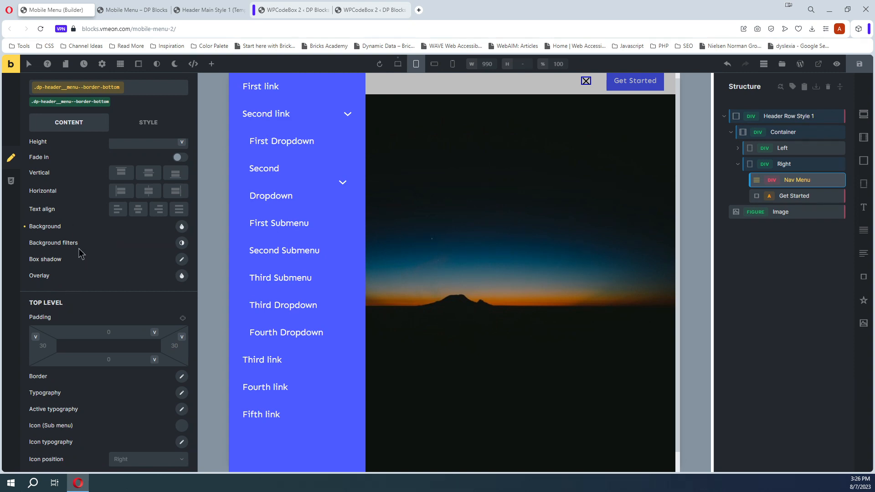
scroll(79, 253, down, 2)
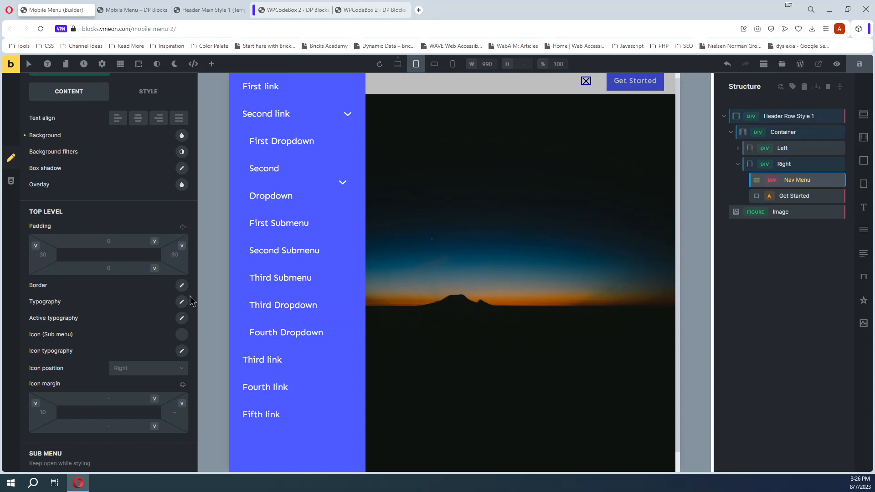
click(291, 10)
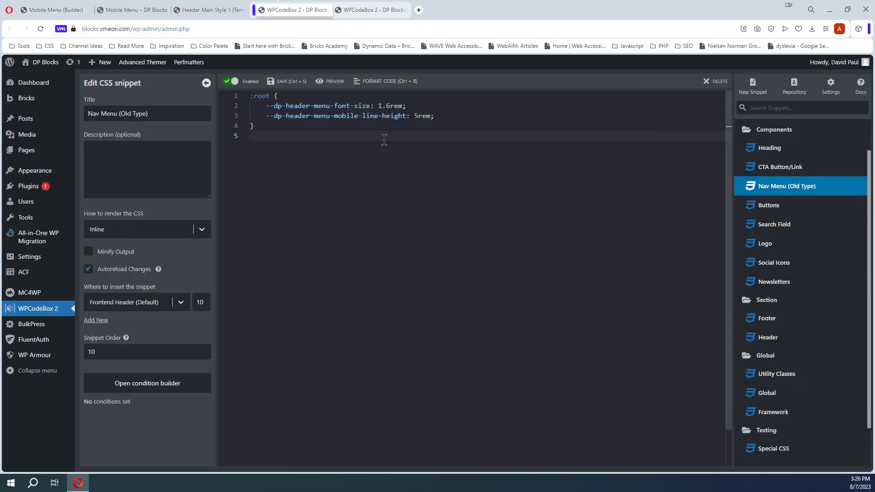
drag(267, 106, 370, 105)
key(ctrl+c)
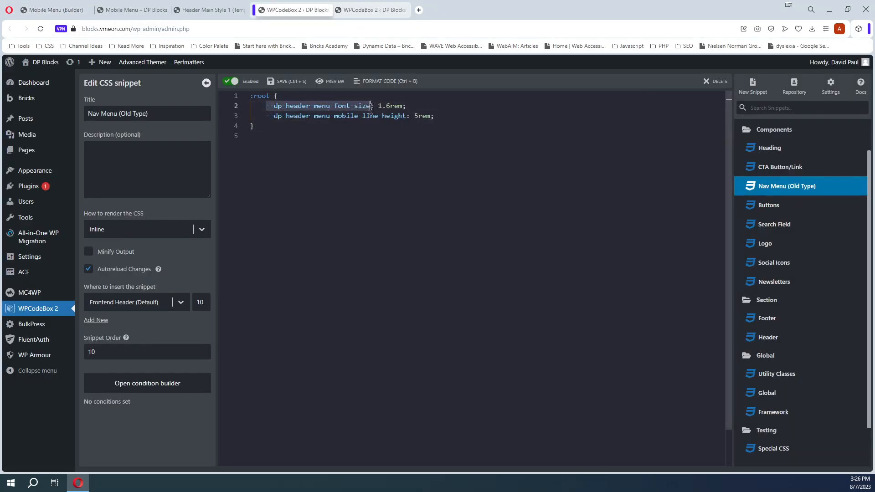
click(319, 166)
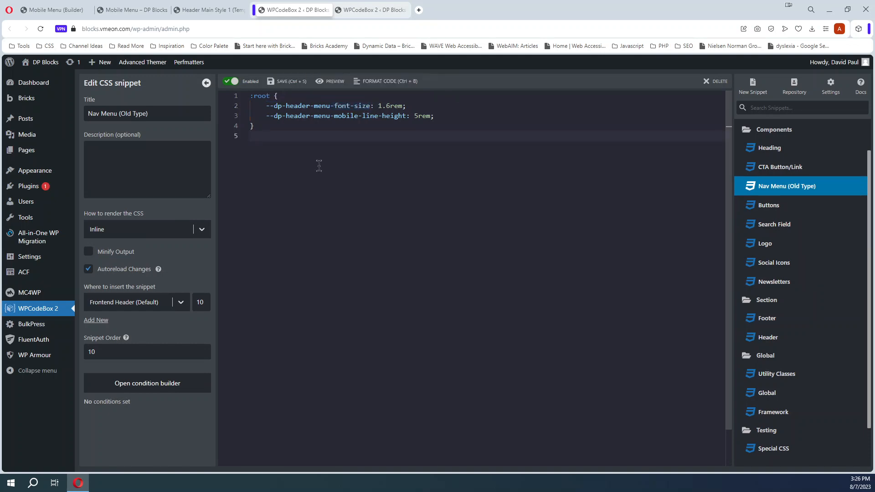
key(Return)
text(var()
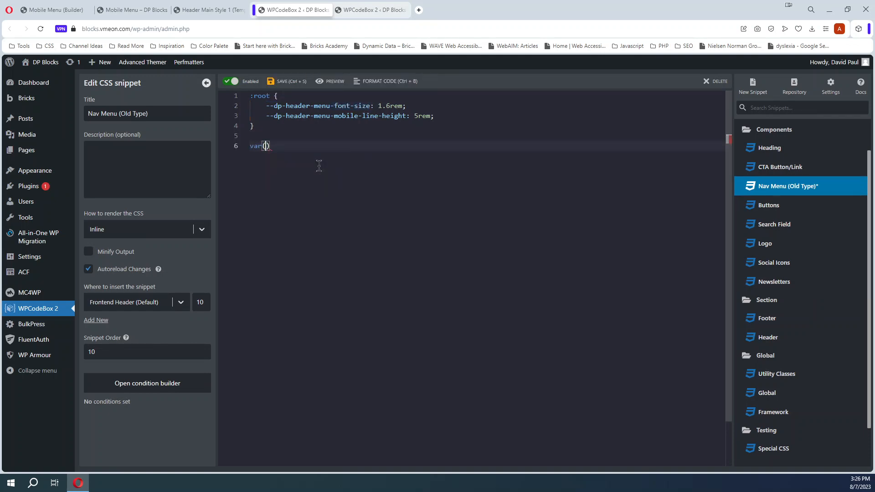
key(ctrl+v)
click(383, 145)
drag(384, 145, 245, 147)
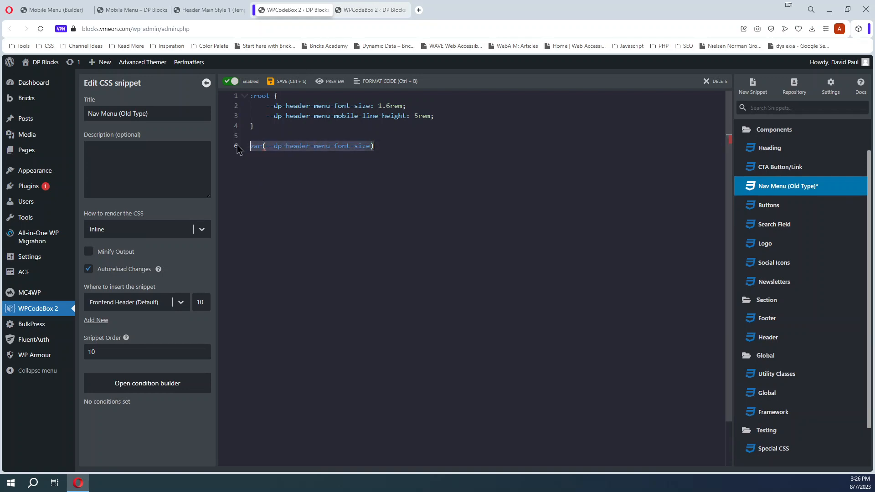
key(ctrl+x)
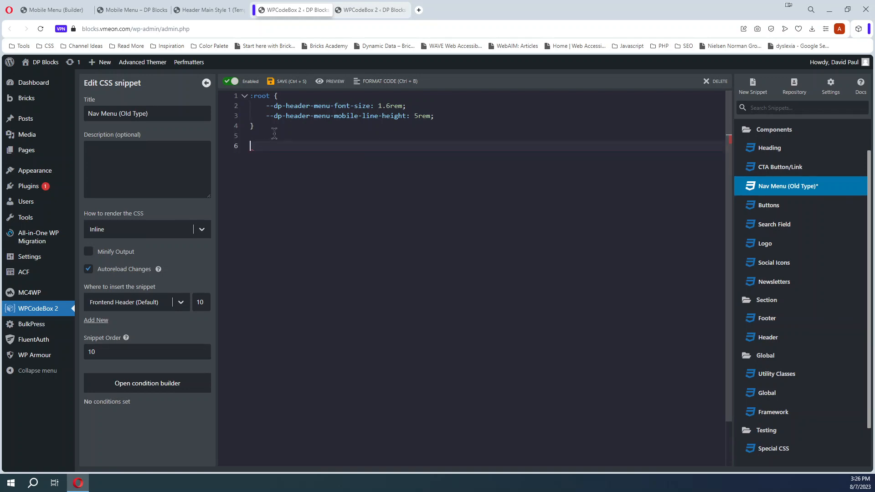
- In the Mobile Menu builder, set the mobile menu's top-level typography font size to var(--dp-header-menu-font-size)
click(58, 12)
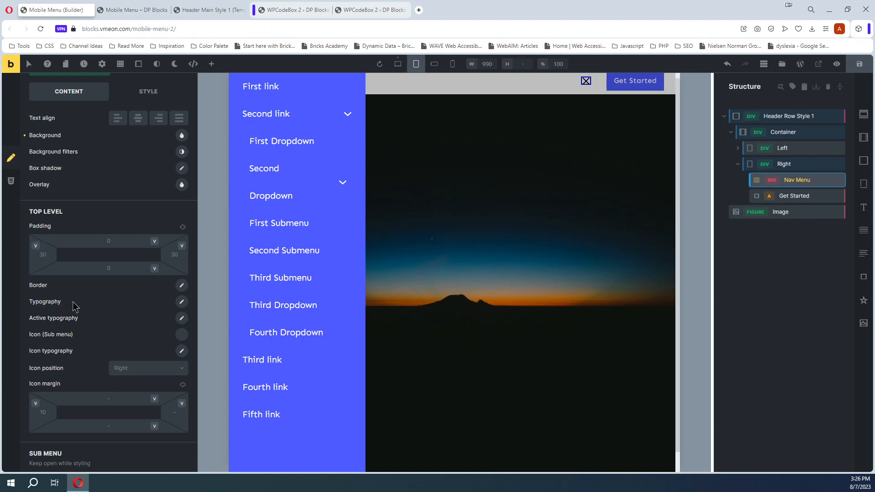
click(181, 302)
click(148, 342)
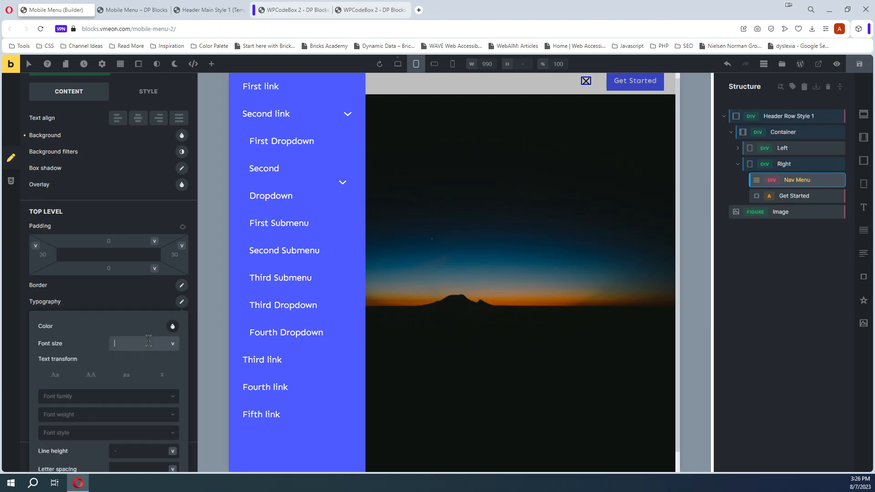
key(ctrl+v)
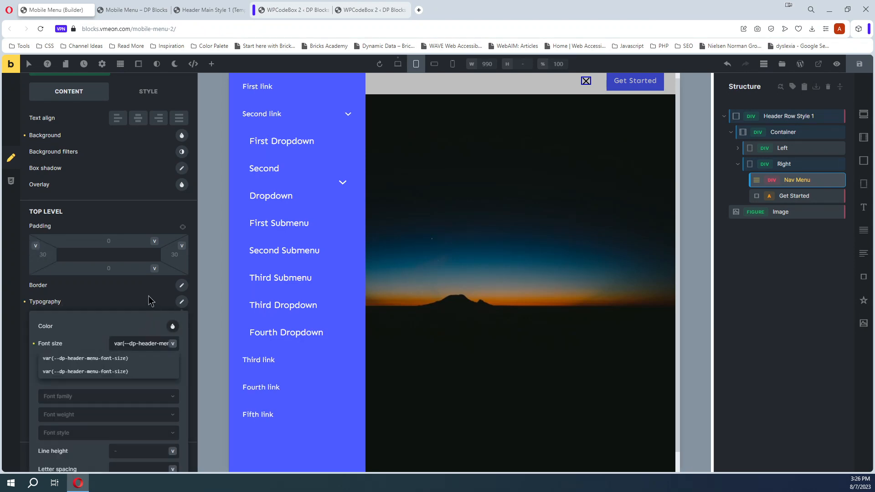
click(151, 302)
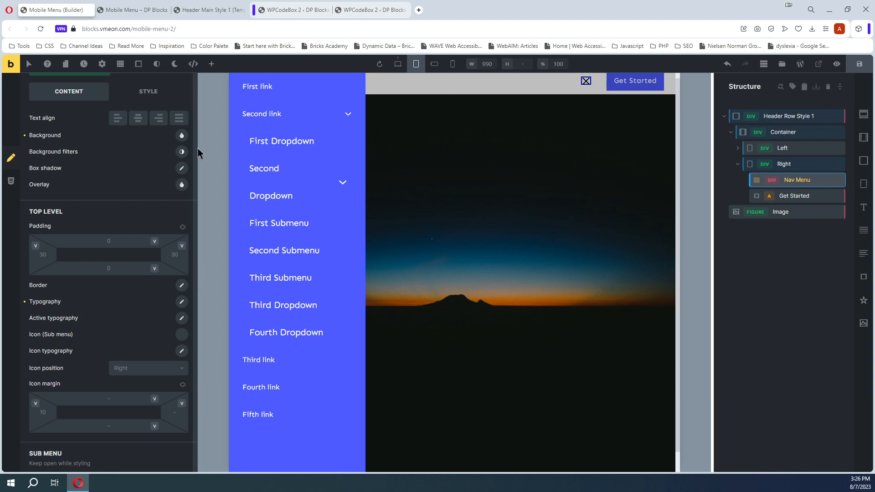
click(182, 302)
scroll(41, 312, down, 1)
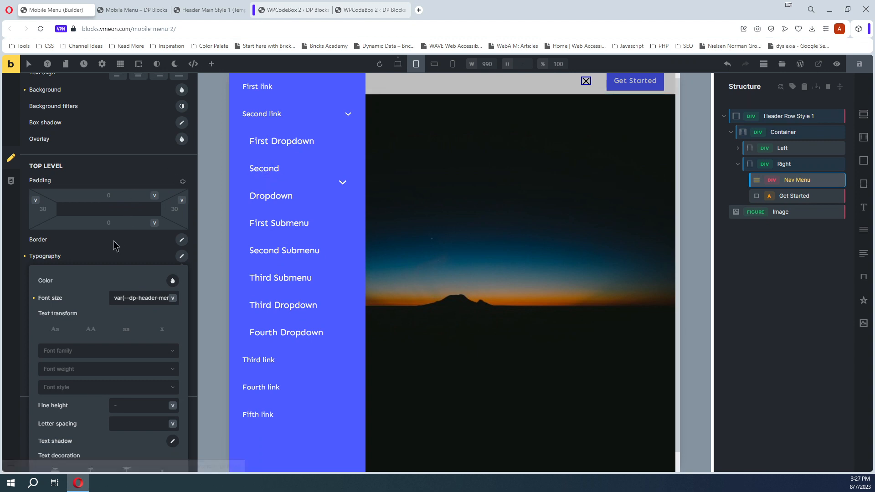
click(114, 256)
- Set the mobile menu's sub menu typography font size to var(--dp-header-menu-font-size)
scroll(40, 173, down, 4)
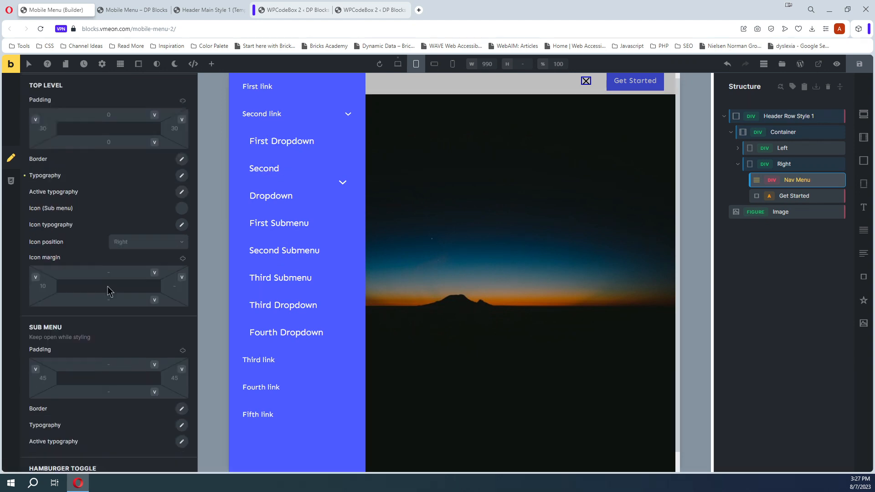
scroll(47, 282, down, 2)
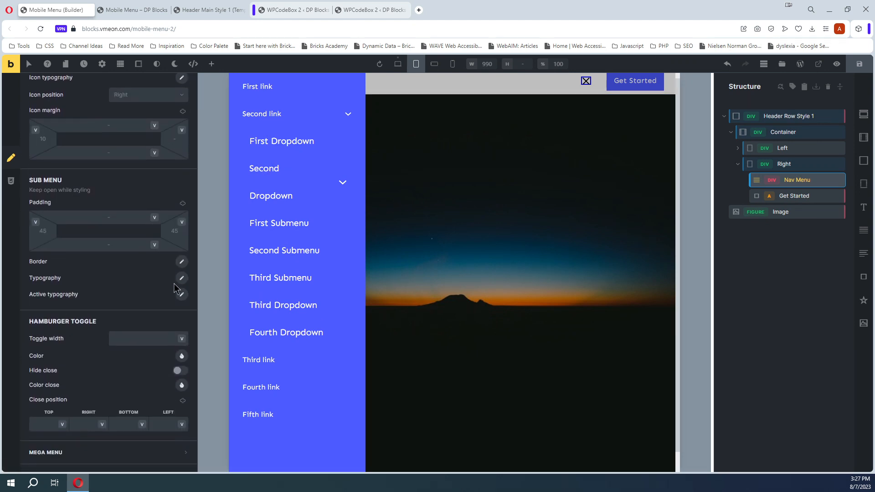
click(181, 279)
click(129, 322)
key(ctrl+v)
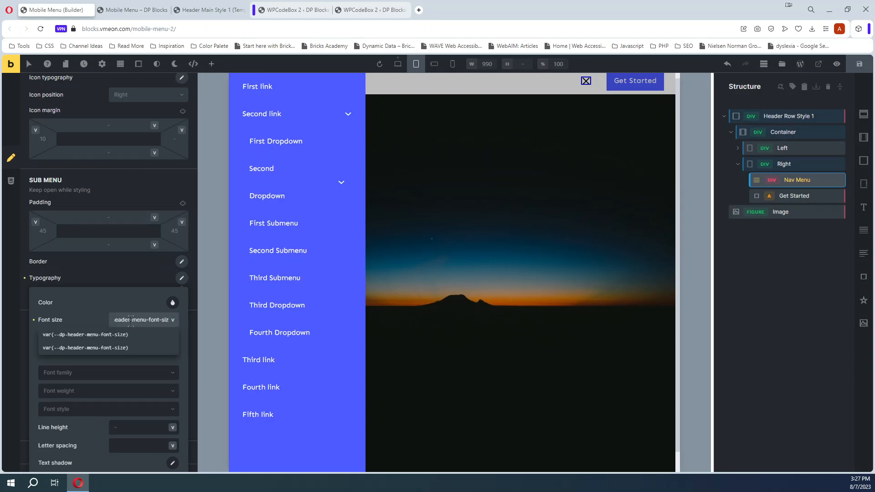
click(139, 279)
- Write var(--dp-header-menu-mobile-line-height) on the empty last line of the Nav Menu (Old Type) snippet and cut it to the clipboard
click(294, 9)
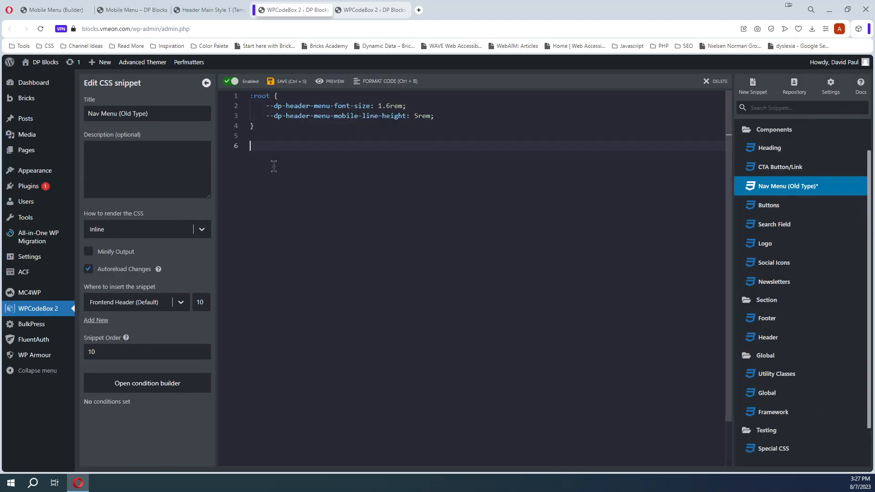
drag(266, 116, 407, 115)
click(321, 180)
text(var()
key(ctrl+v)
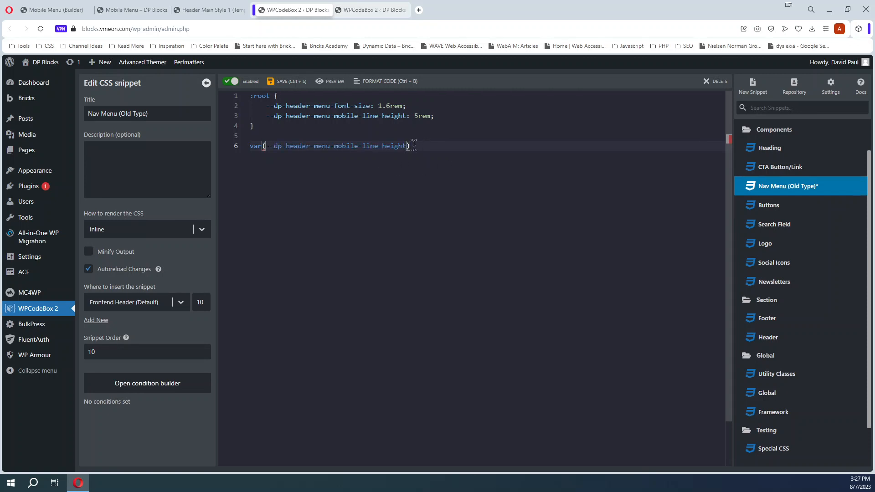
drag(412, 146, 232, 149)
key(ctrl+x)
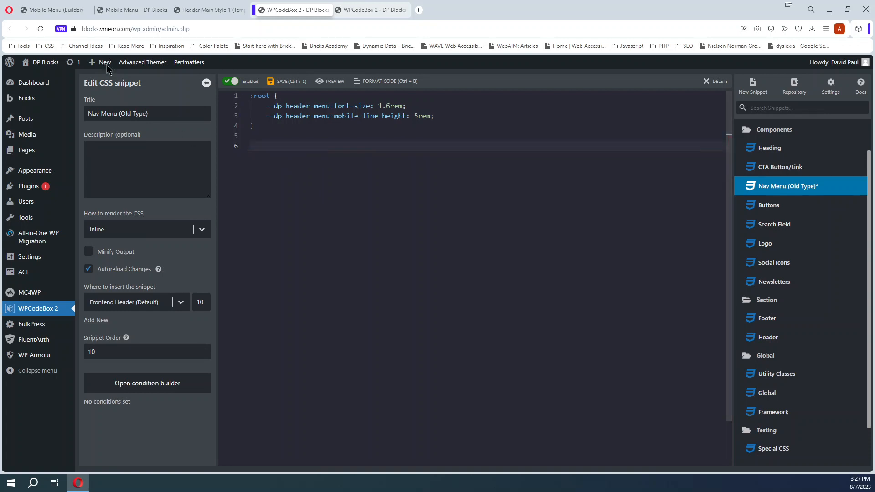
- Back in the Mobile Menu builder, set the sub menu typography line height to var(--dp-header-menu-mobile-line-height)
click(58, 11)
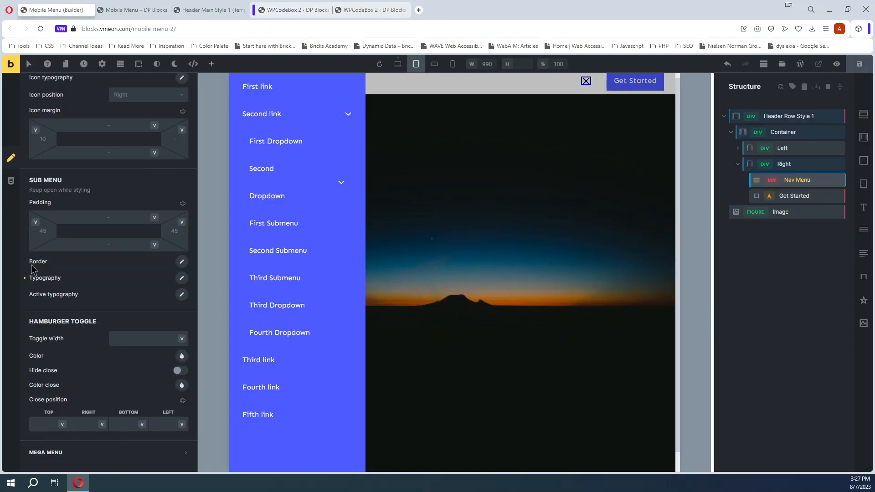
click(181, 278)
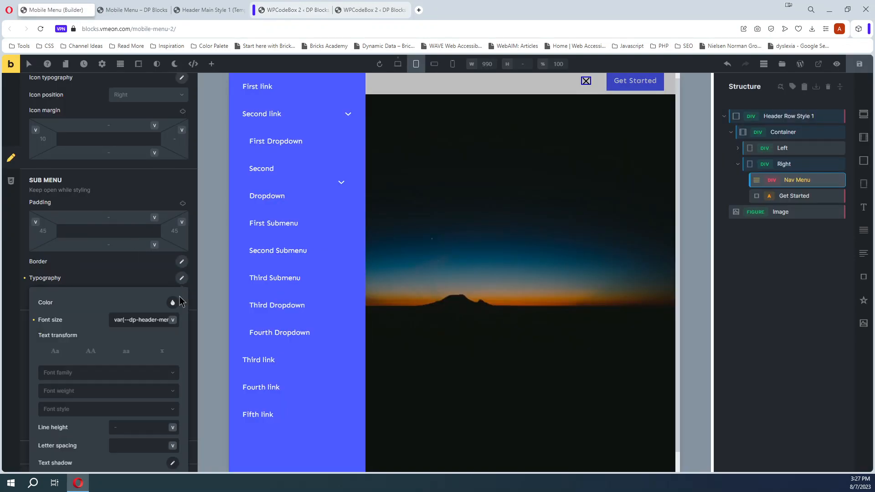
scroll(69, 424, down, 1)
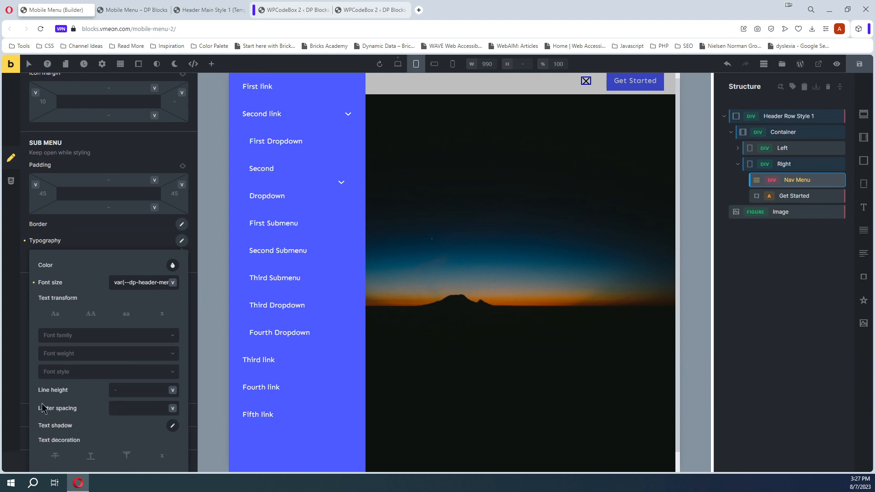
click(125, 389)
key(ctrl+v)
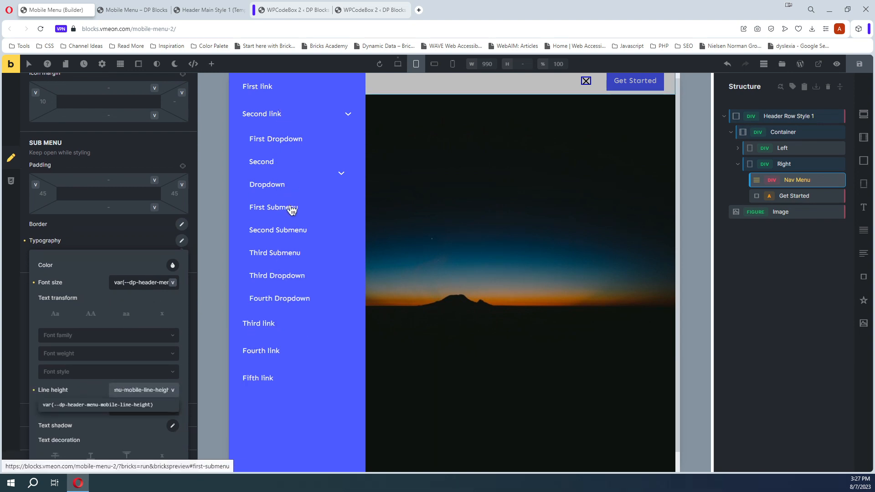
click(112, 253)
click(112, 246)
- Set the mobile menu's top-level typography line height to var(--dp-header-menu-mobile-line-height)
scroll(91, 237, up, 5)
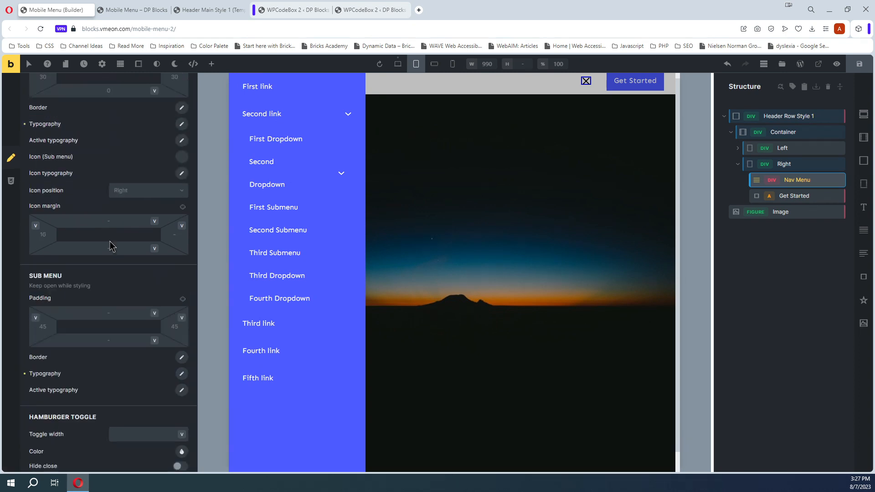
click(183, 241)
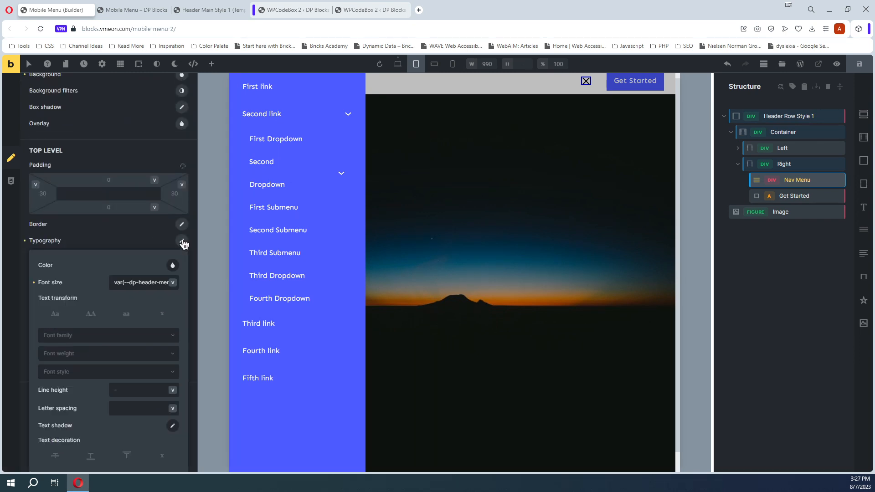
scroll(136, 408, down, 1)
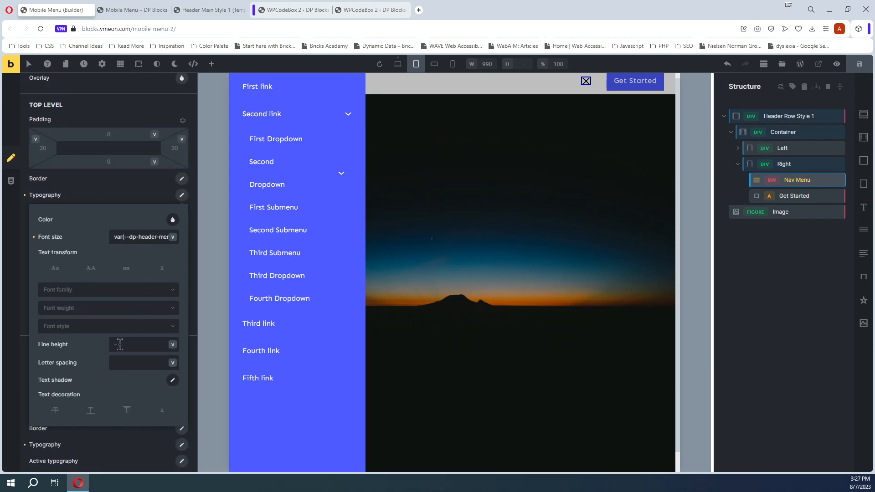
click(119, 344)
key(ctrl+v)
click(128, 197)
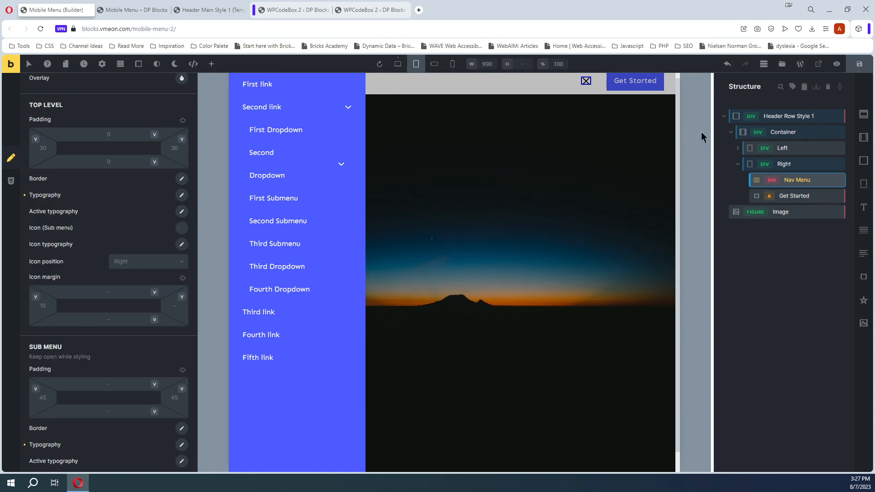
- Save the page, view it on the front end and expand its mobile menu in the iPhone 12 Pro preview
click(862, 66)
click(819, 67)
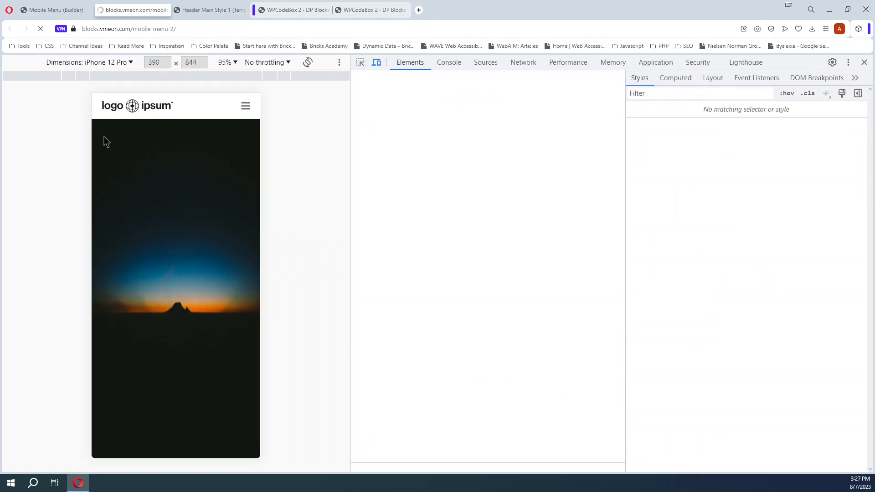
click(245, 106)
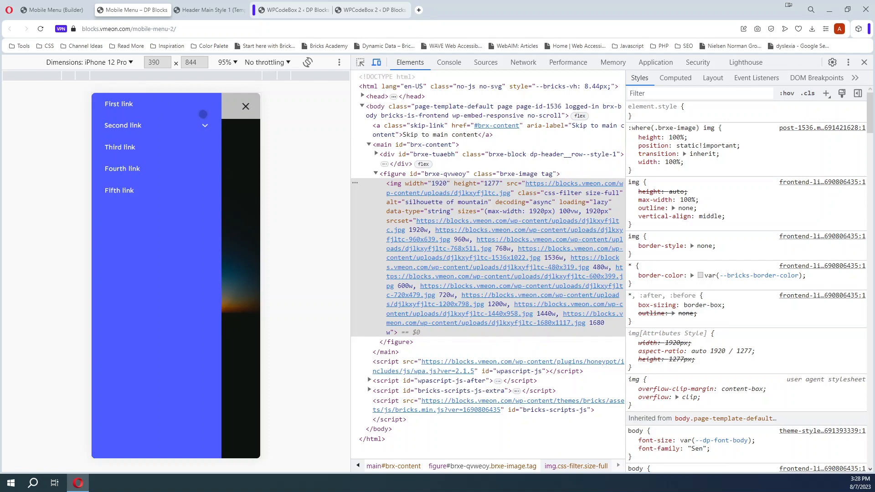
- Inspect the Second link item and locate its parent nav element bricks-mobile-menu-wrapper in the page's markup
right_click(203, 117)
click(240, 294)
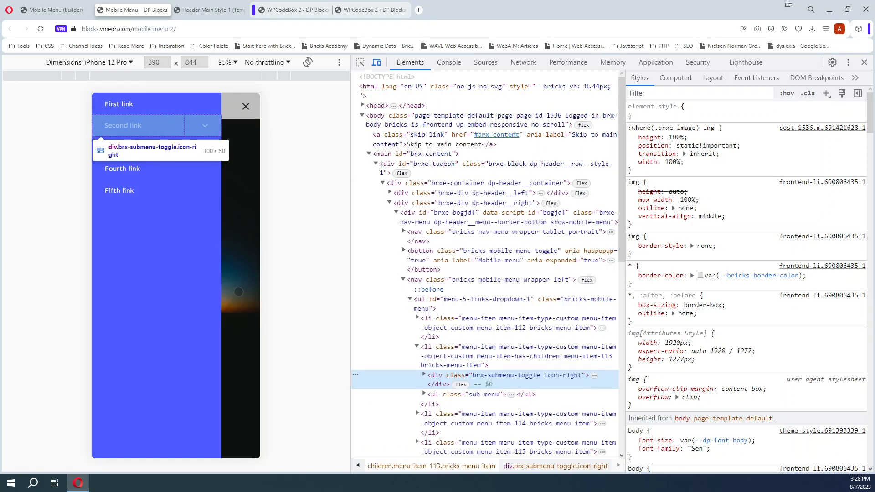
scroll(402, 237, down, 1)
click(403, 234)
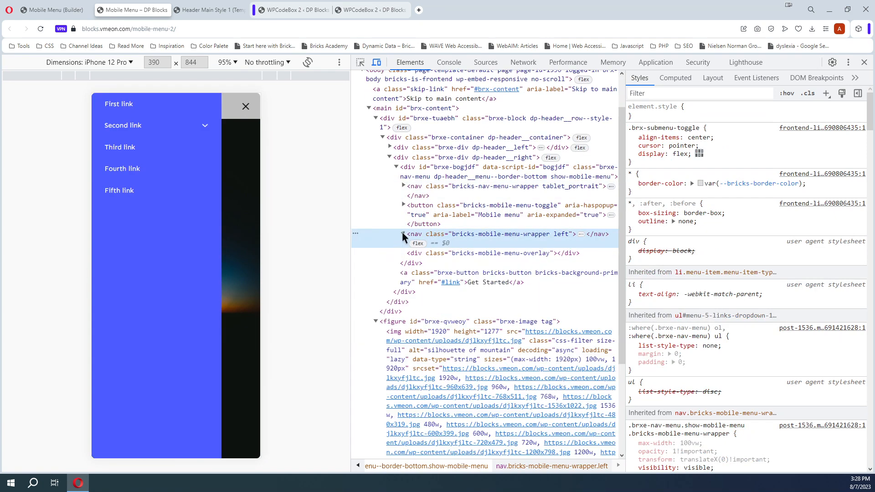
click(428, 233)
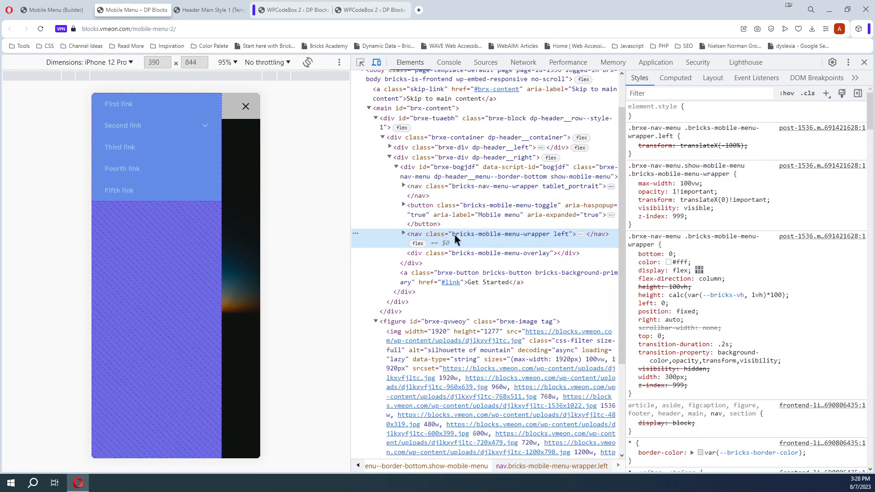
key(ctrl+plus)
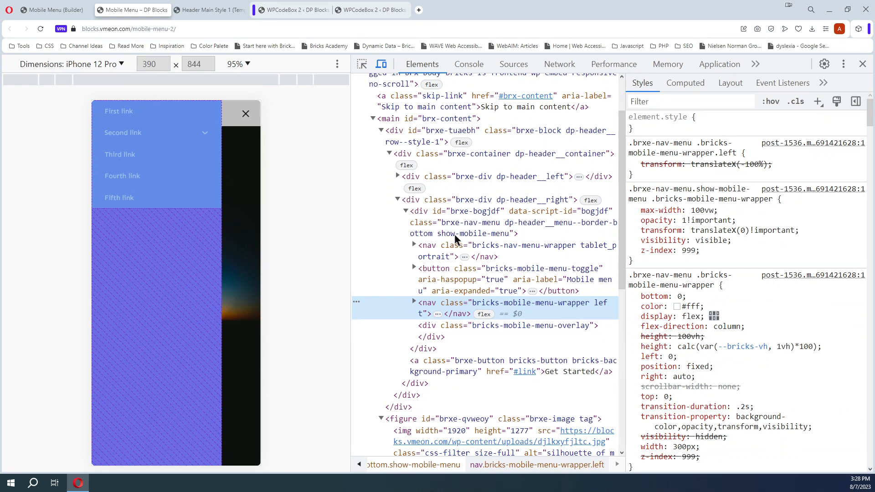
key(ctrl+minus)
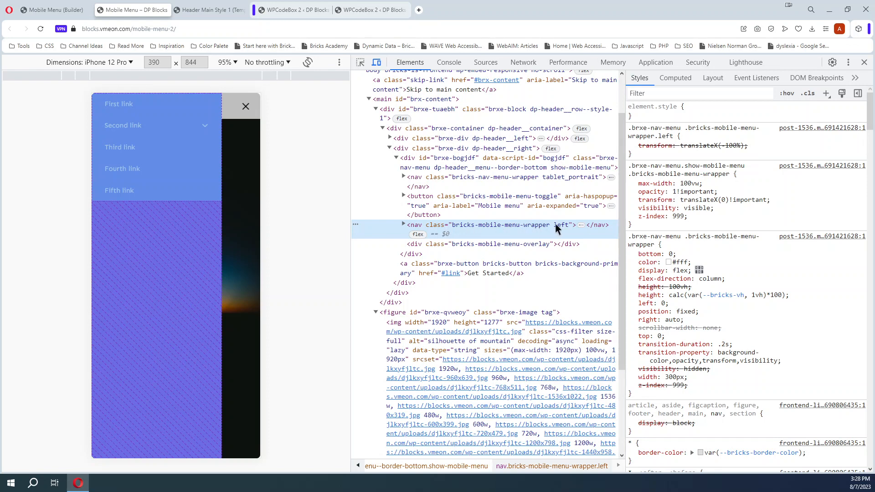
- Compare the CSS rules of the bricks-mobile-menu-wrapper element with those of its ::before pseudo-element
click(404, 224)
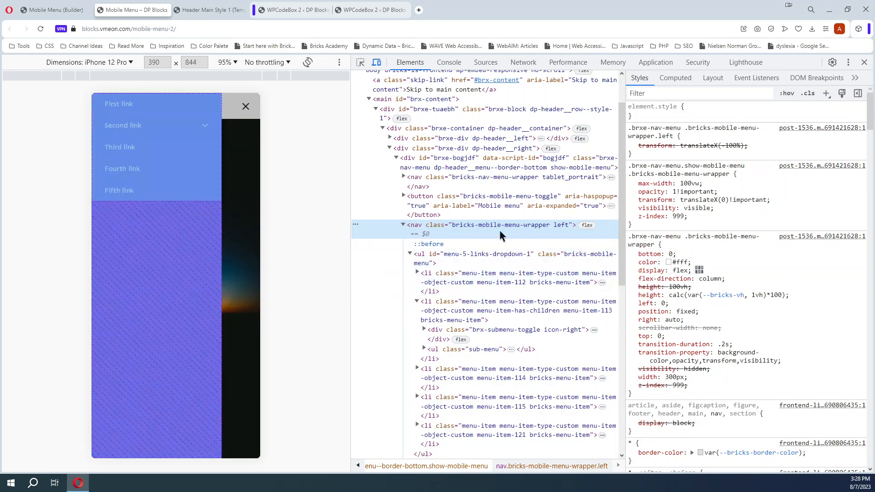
click(436, 244)
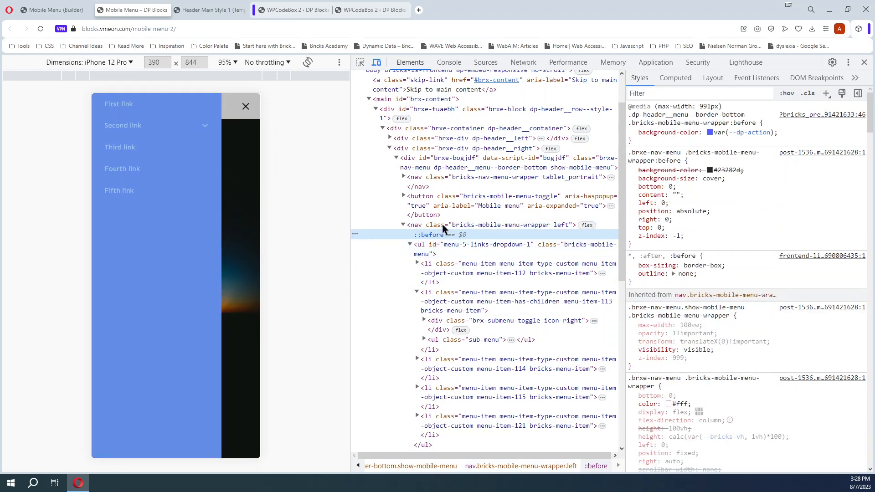
click(443, 226)
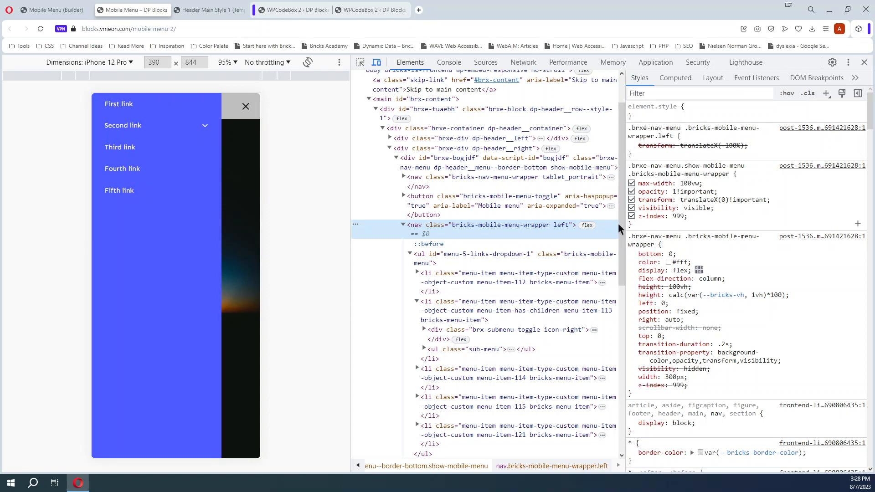
click(428, 245)
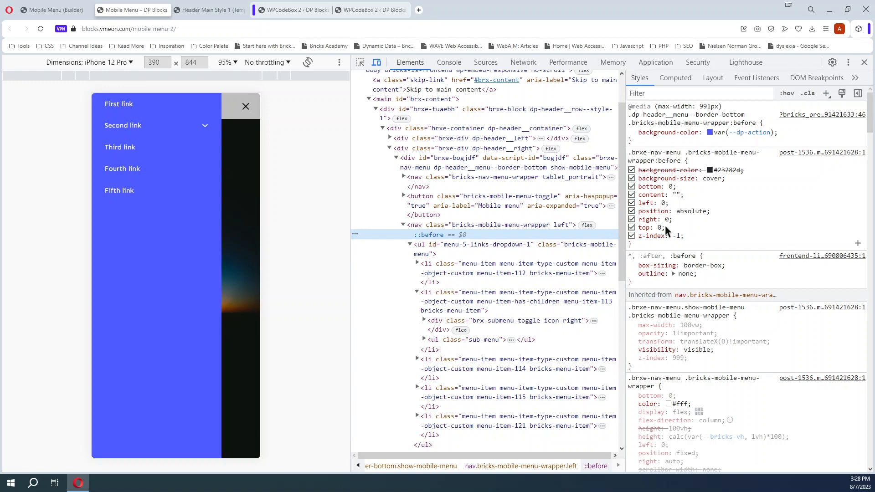
mouse_move(680, 217)
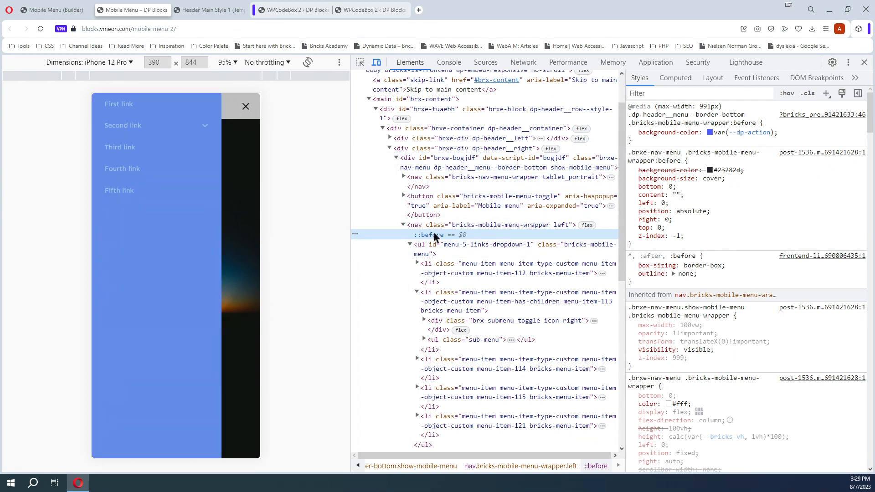
click(502, 224)
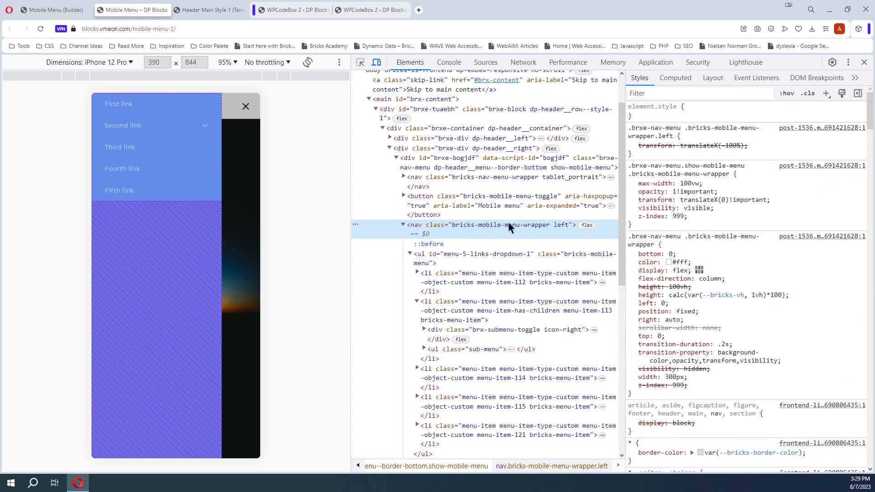
click(437, 243)
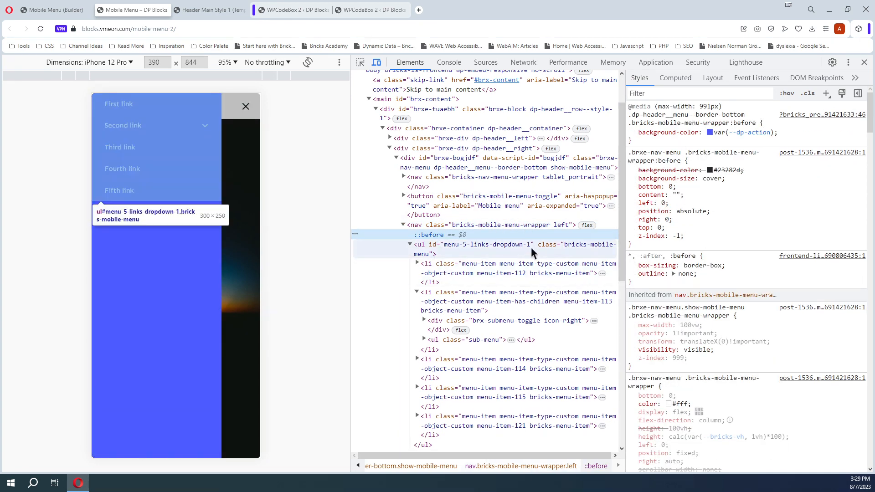
- Try a width of 100% and a top of 100% on the bricks-mobile-menu-wrapper rule in the page inspector
click(493, 227)
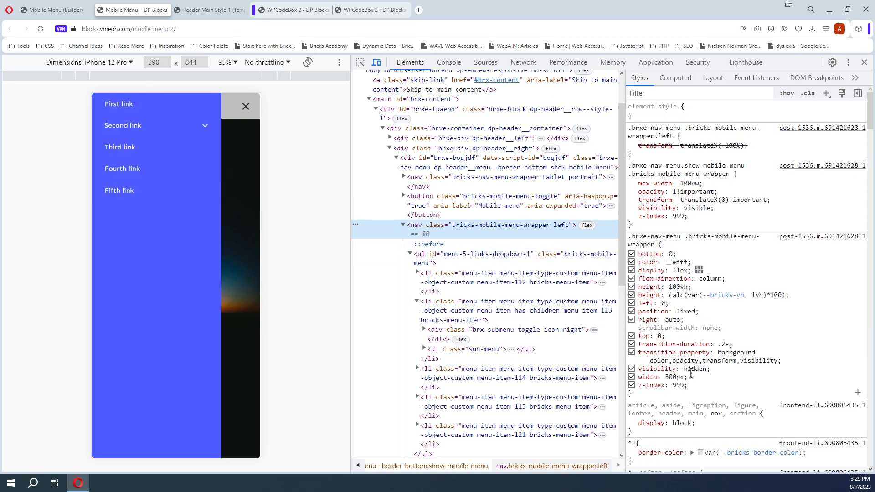
click(671, 376)
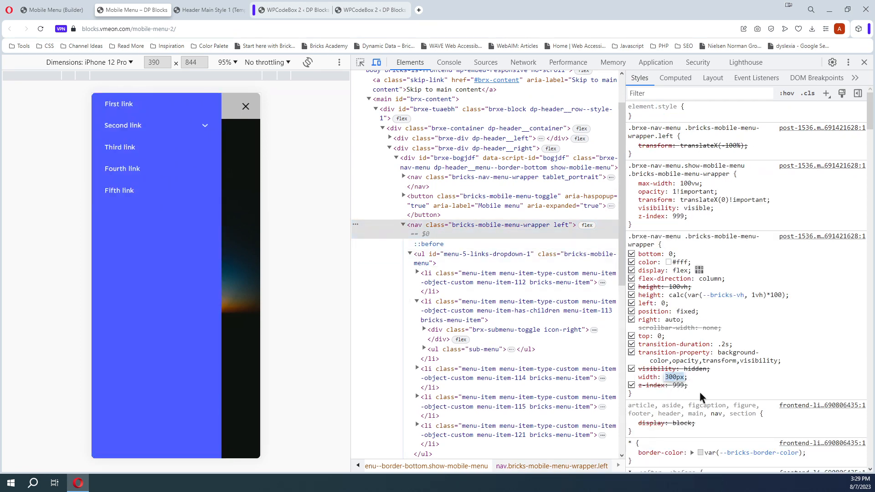
text(100%)
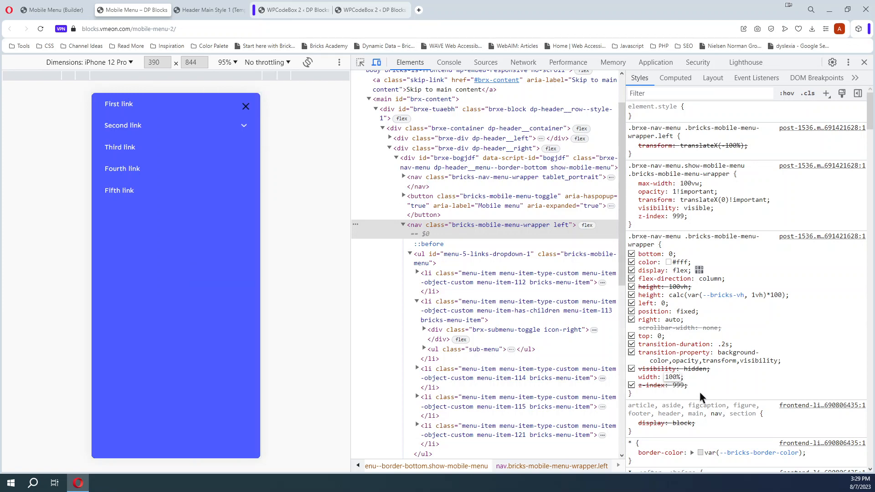
click(809, 350)
click(660, 337)
text(100%)
click(803, 348)
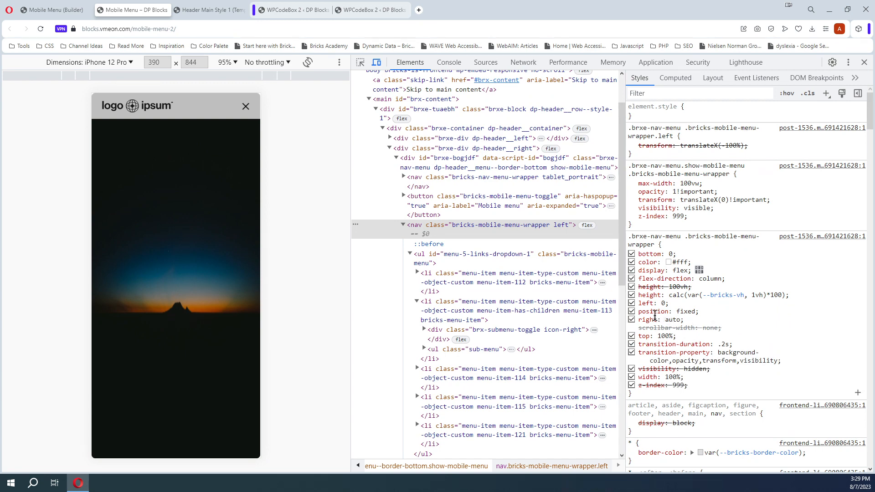
- Try position absolute on the inspected bricks-mobile-menu-wrapper rule
click(686, 311)
text(absolute)
key(Return)
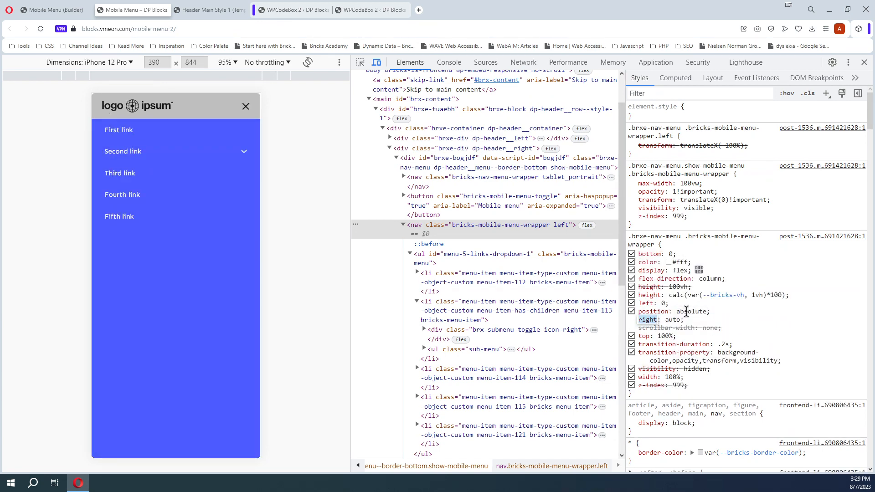
key(Escape)
- Copy the selector .brxe-nav-menu .bricks-mobile-menu-wrapper into the Nav Menu's custom CSS in the builder
click(648, 240)
key(ctrl+c)
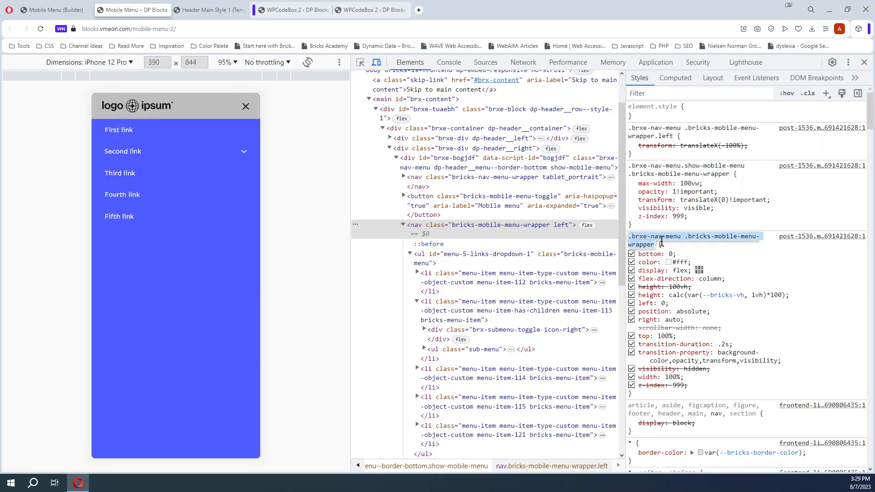
click(54, 11)
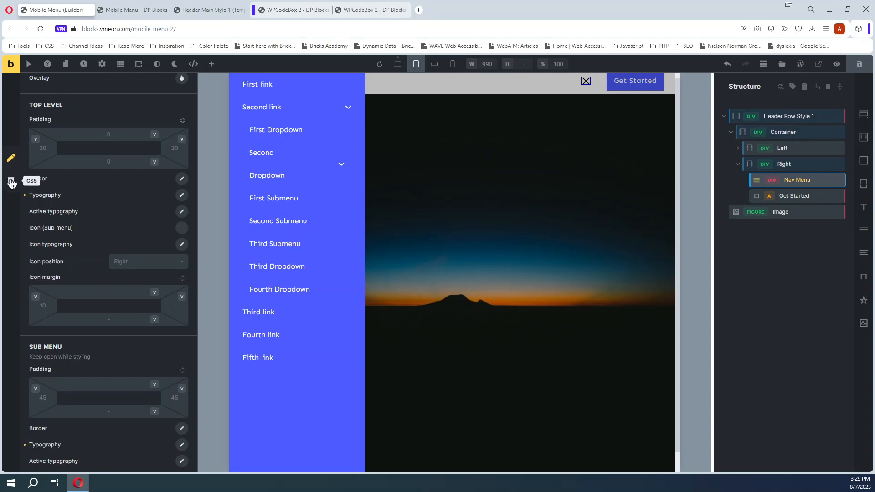
click(11, 182)
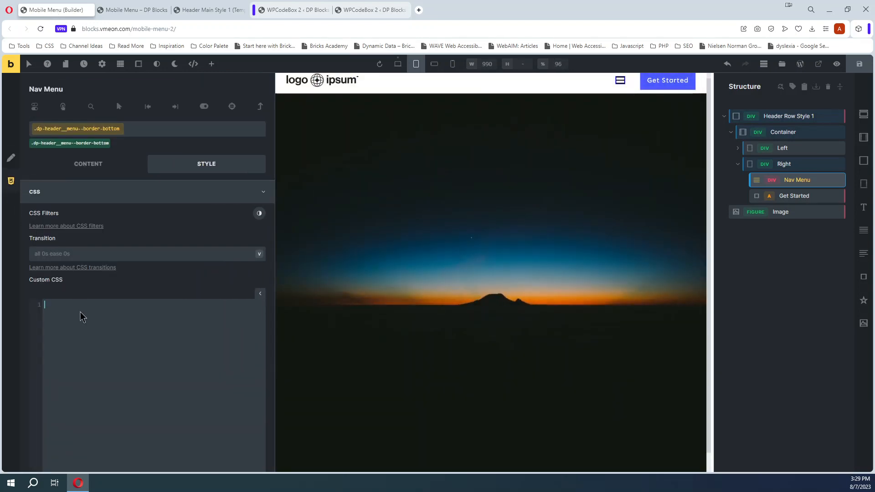
key(ctrl+v)
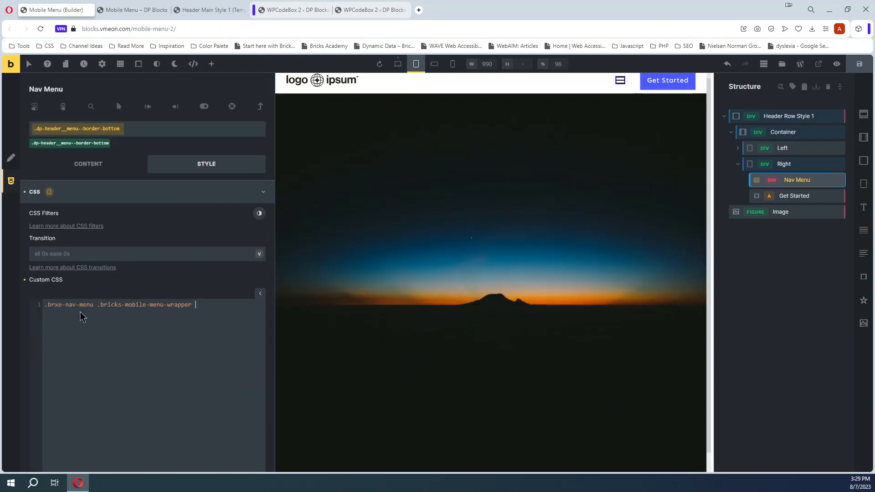
- Open a rule block for the pasted selector and declare top: 100% in it
text({)
key(Return)
text(top: 100%)
key(Return)
text(;)
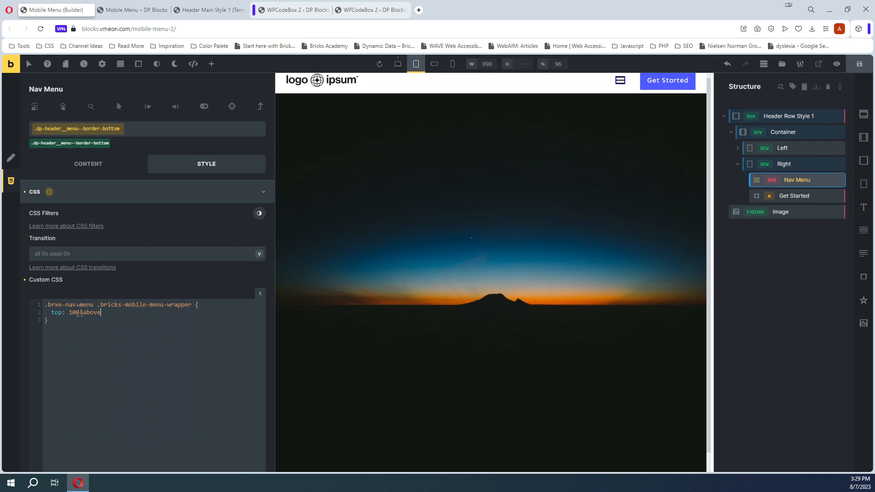
key(BackSpace)
key(BackSpace)
key(BackSpace)
key(BackSpace)
key(BackSpace)
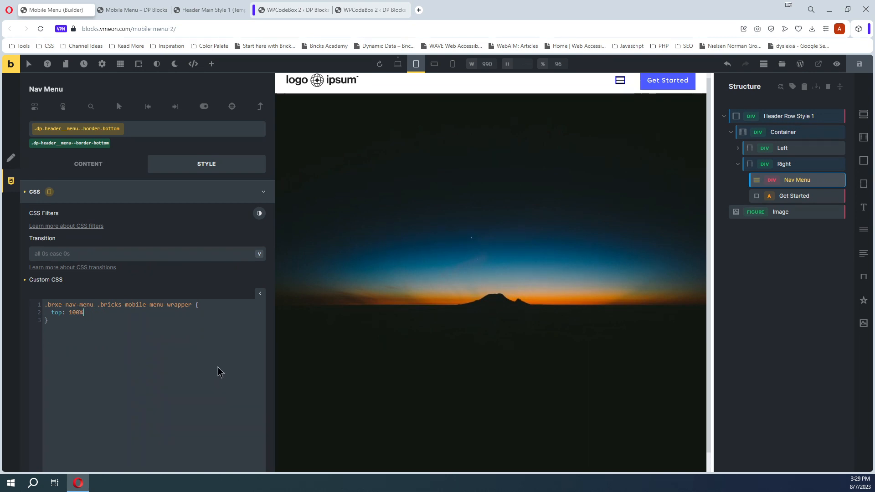
- Add width: 100% and position: absolute to the mobile menu wrapper's custom CSS rule
key(Return)
text(width)
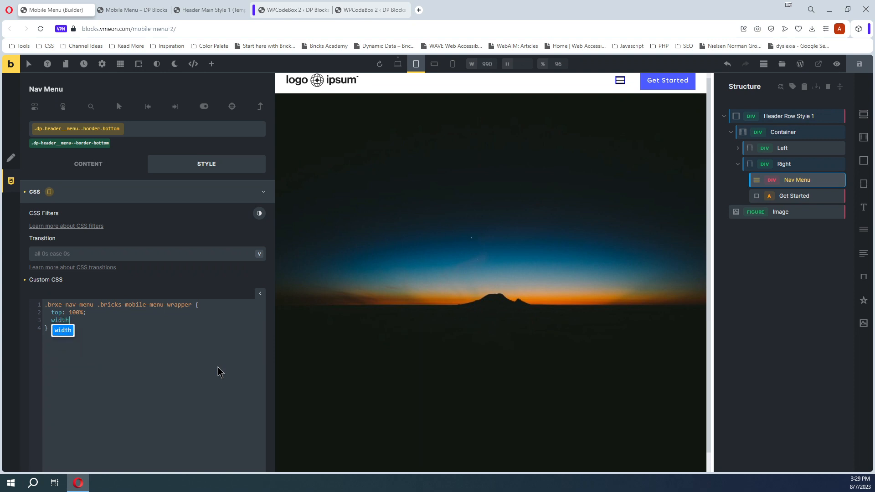
text(: 100%;)
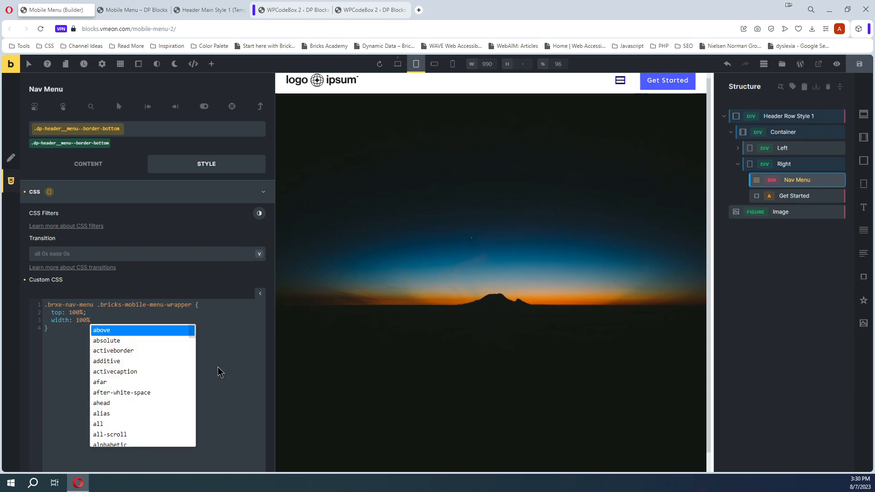
key(Return)
text(po)
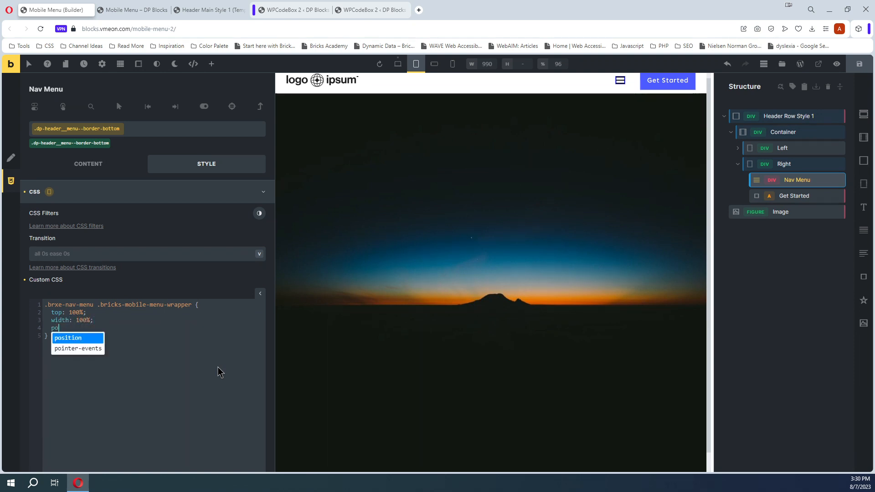
text(sition: abs)
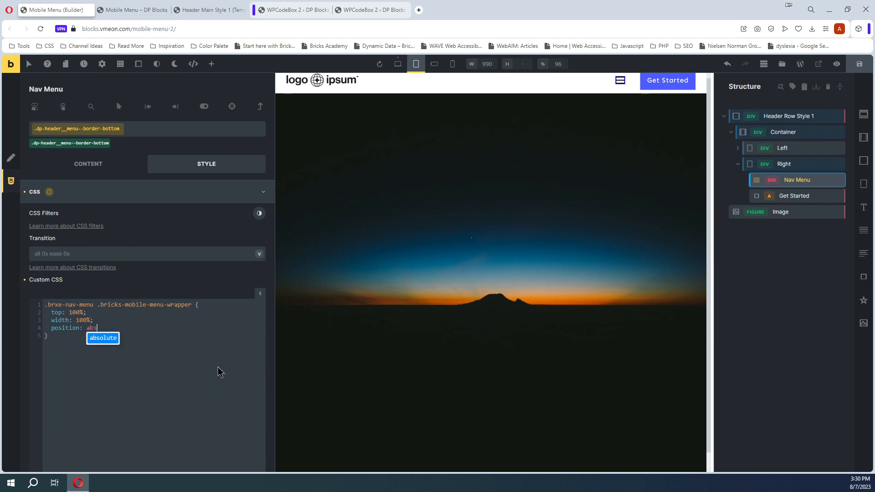
key(Return)
text(;)
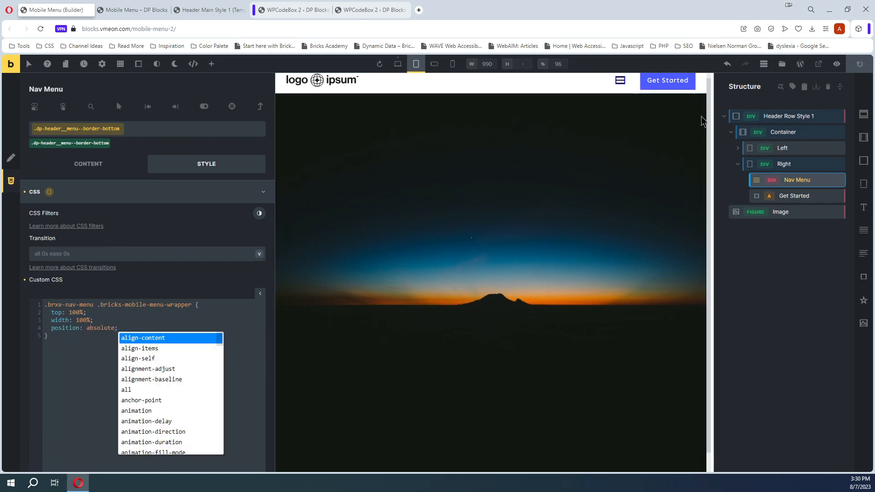
- Save the page and test the mobile menu and its Second link submenu on the front end
click(865, 69)
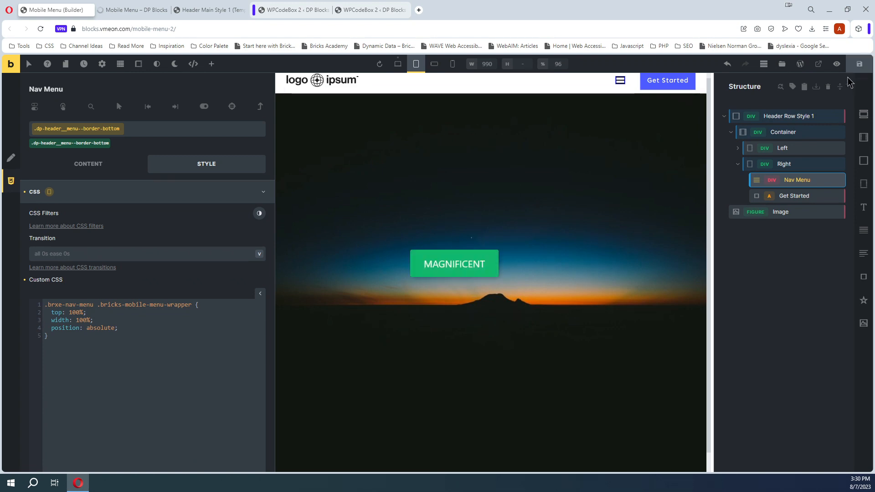
click(132, 10)
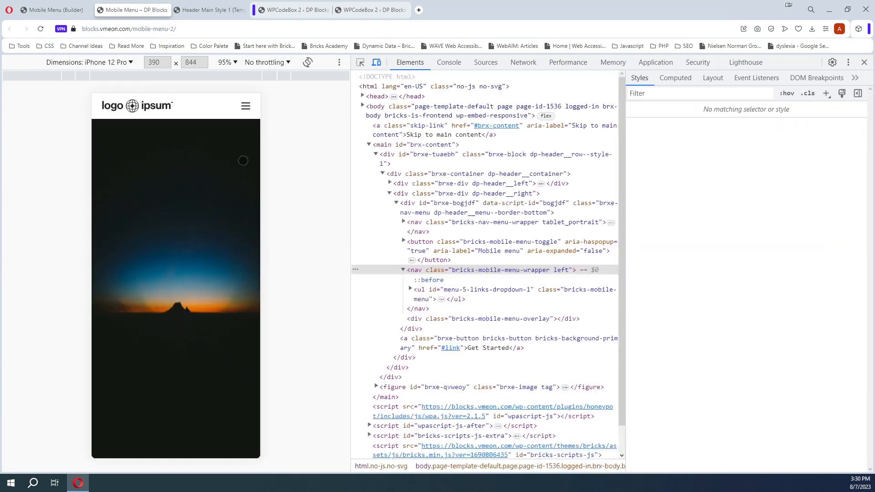
click(246, 107)
click(245, 150)
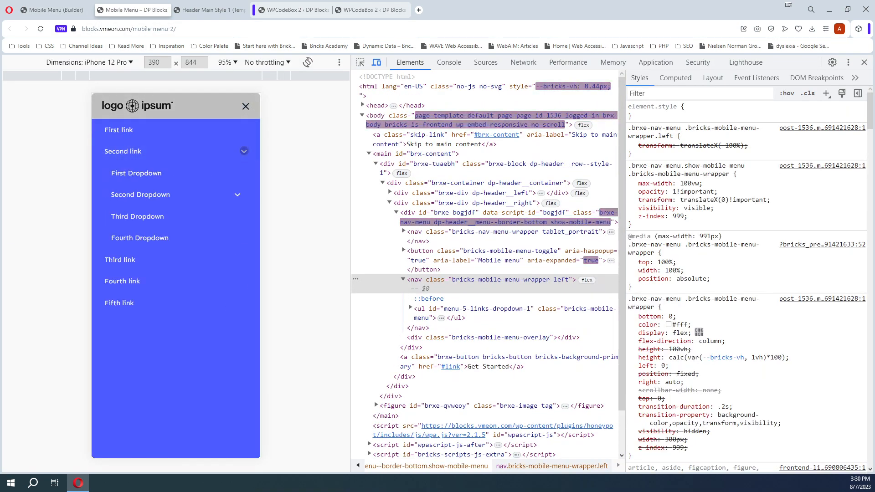
click(244, 151)
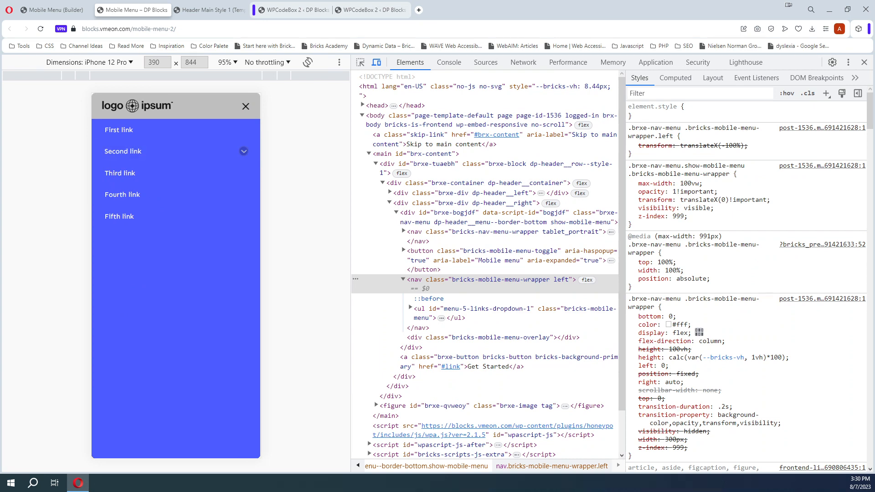
click(245, 153)
click(246, 153)
- Make the Nav Menu's mobile menu overlay background color fully transparent in the builder
click(52, 10)
click(90, 170)
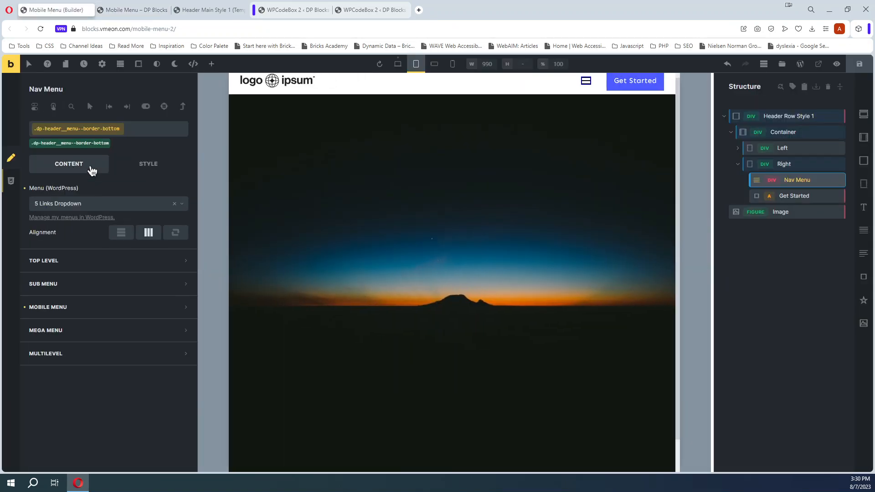
click(82, 306)
scroll(68, 314, down, 5)
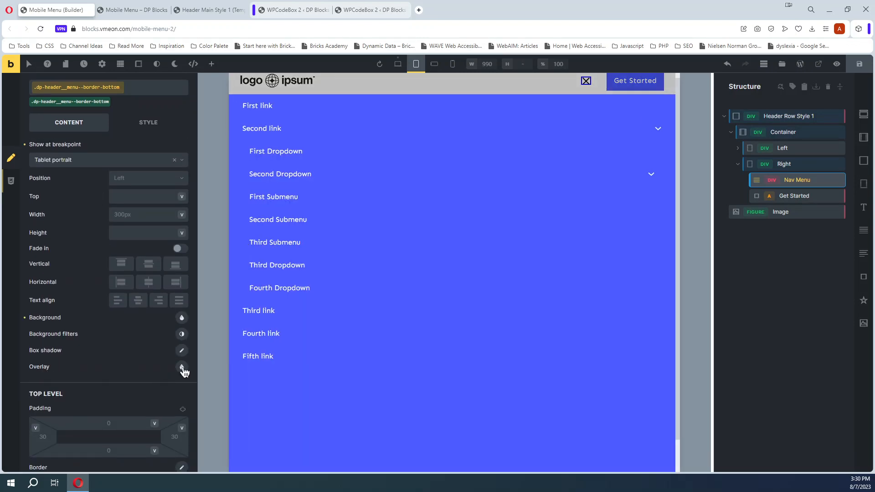
click(181, 367)
scroll(155, 367, down, 2)
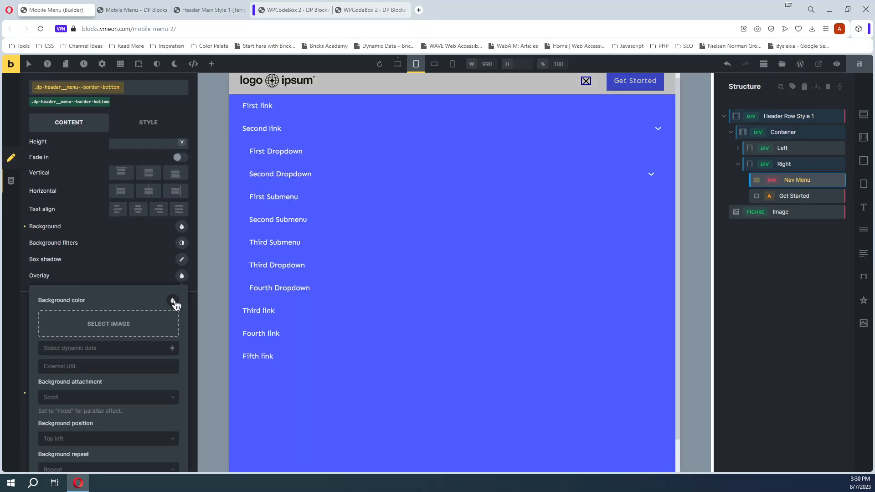
click(172, 301)
scroll(174, 310, down, 3)
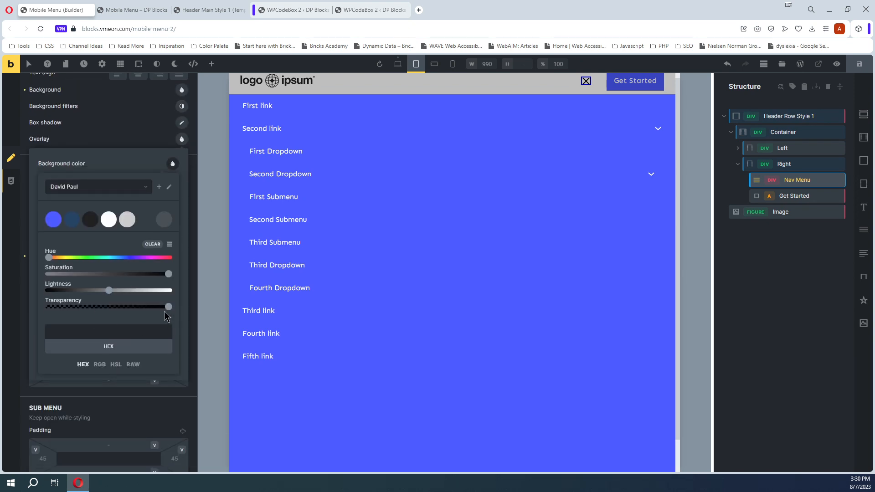
drag(169, 308, 48, 309)
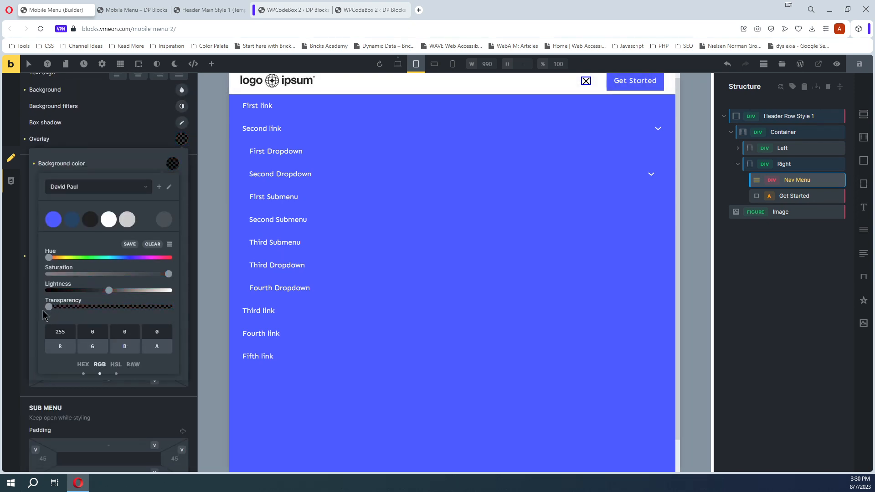
- Save the page, reload the front end and recheck the opened mobile menu with its Second link submenu
click(859, 64)
click(122, 5)
key(F5)
click(64, 6)
click(146, 8)
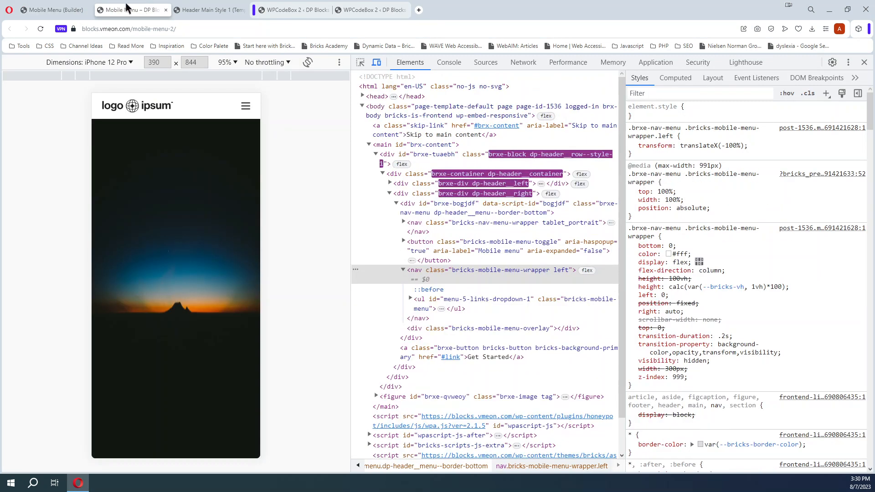
click(246, 107)
click(243, 151)
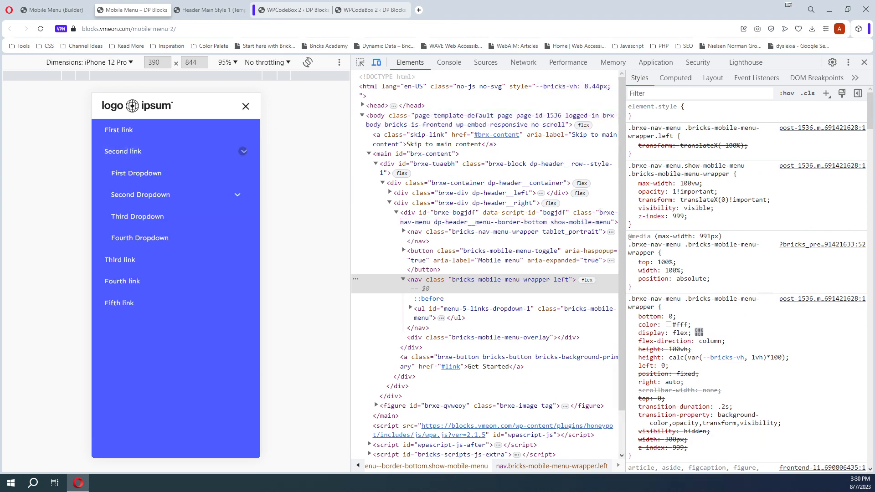
click(249, 156)
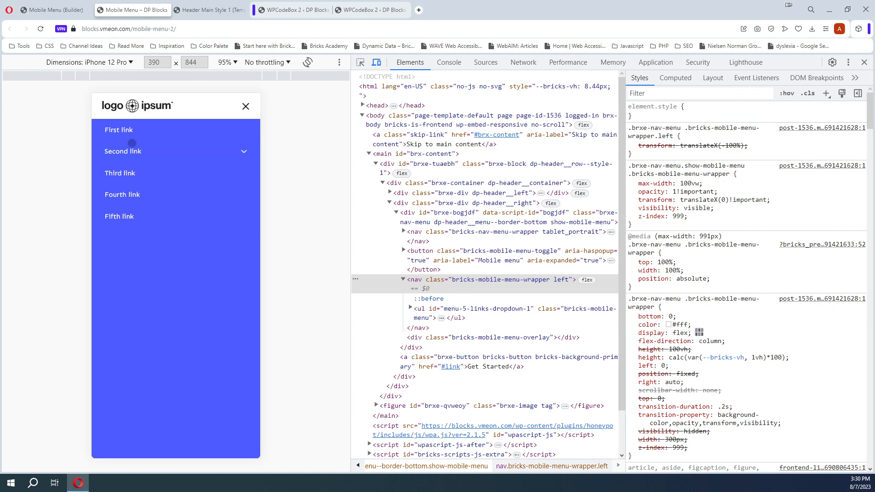
- Change the mobile menu's background color to var(--dp-base) in the builder and save the page
click(51, 10)
scroll(123, 221, up, 1)
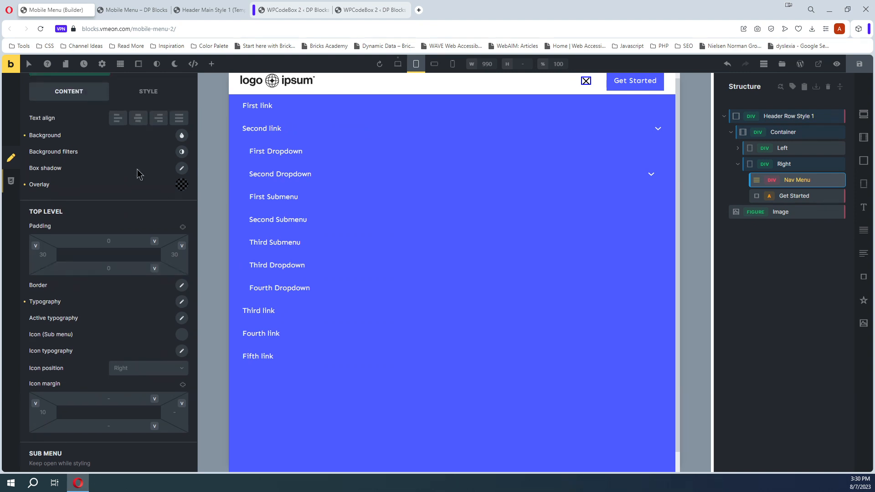
click(182, 137)
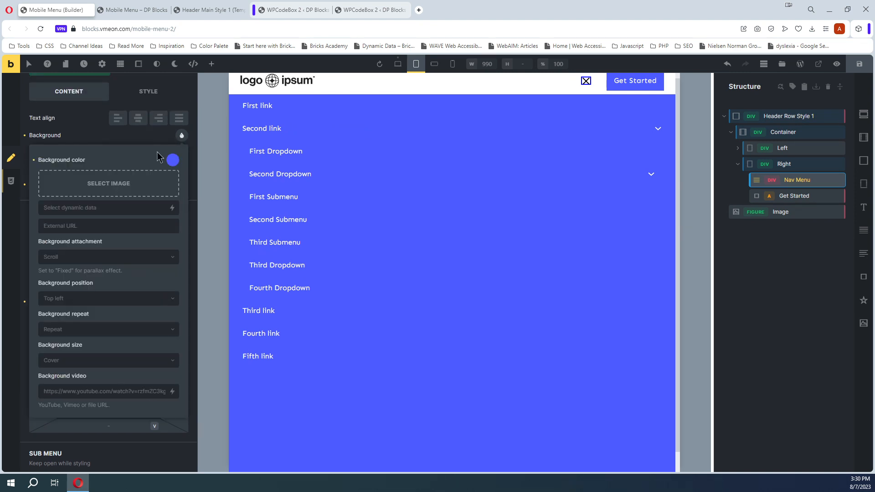
click(173, 159)
click(92, 216)
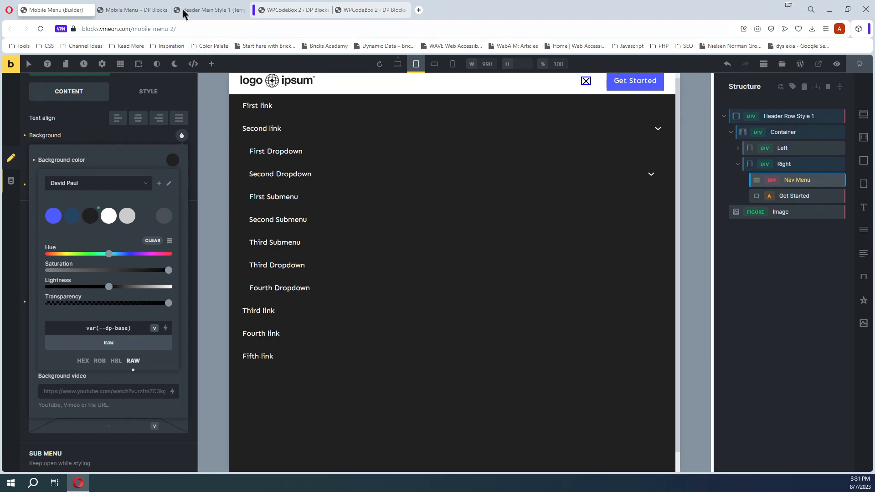
- Test the recolored mobile menu and its Second link submenu on the front end, and inspect the wrapper's ::before rules
click(137, 2)
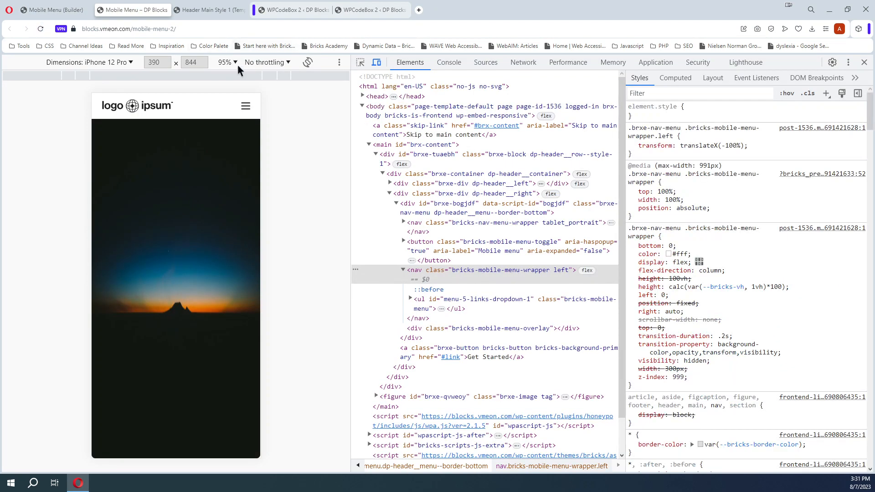
click(246, 106)
click(252, 157)
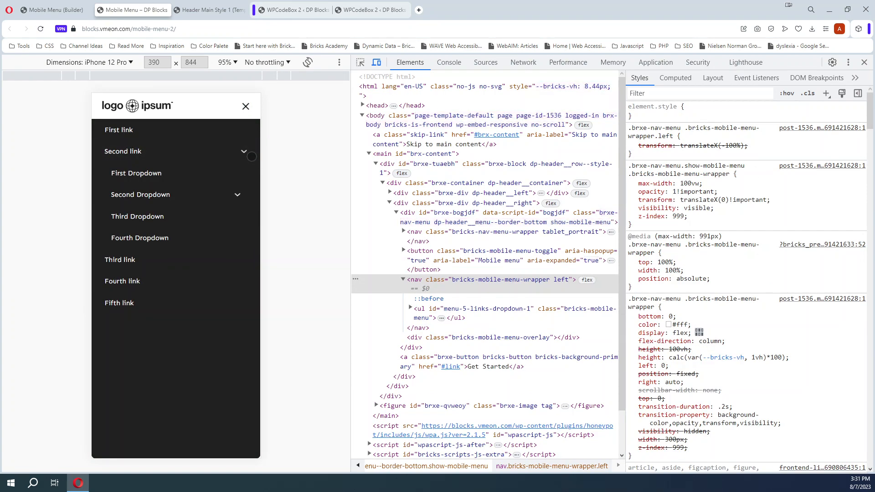
click(252, 156)
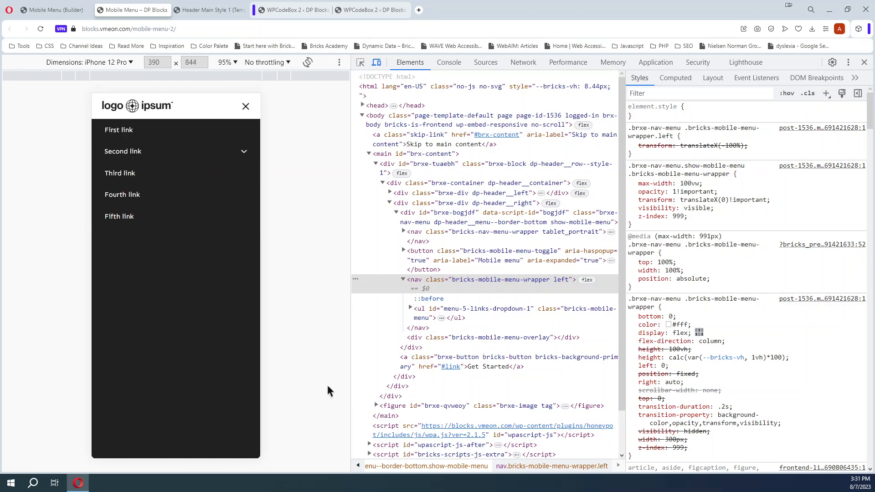
click(432, 298)
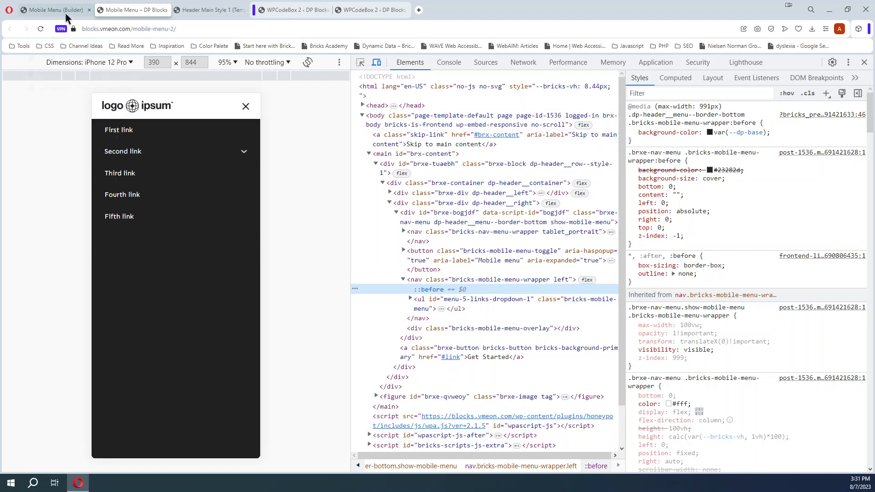
- Make the Nav Menu's mobile menu background color fully transparent in the builder and save the page
click(701, 122)
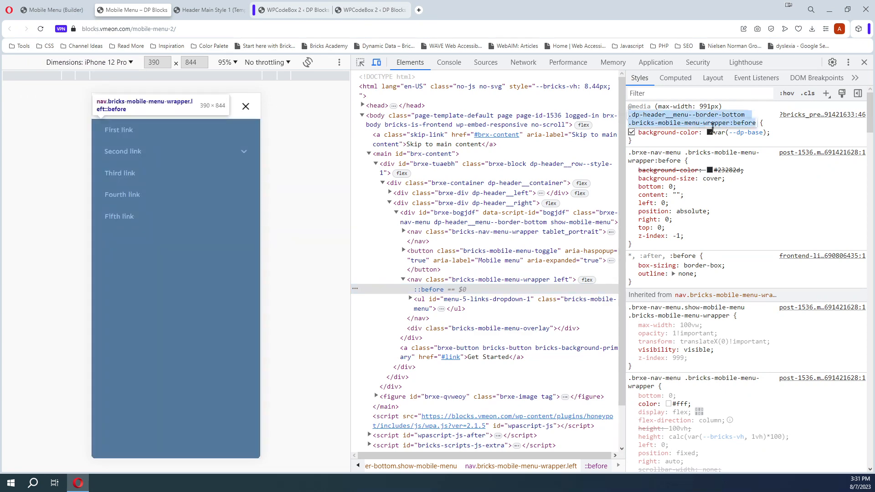
click(69, 13)
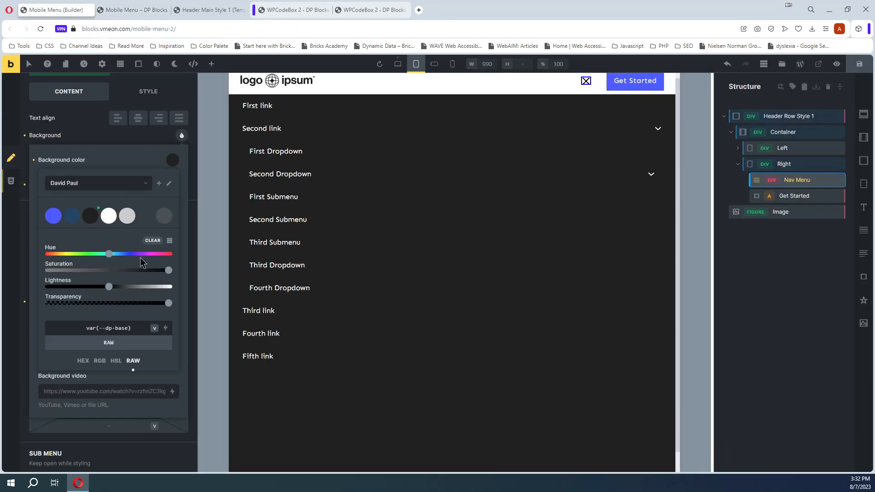
click(97, 135)
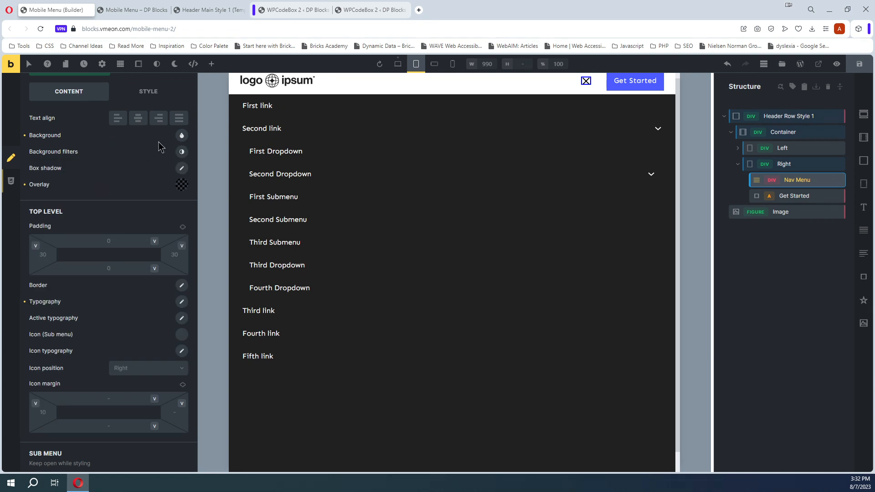
click(181, 135)
click(176, 161)
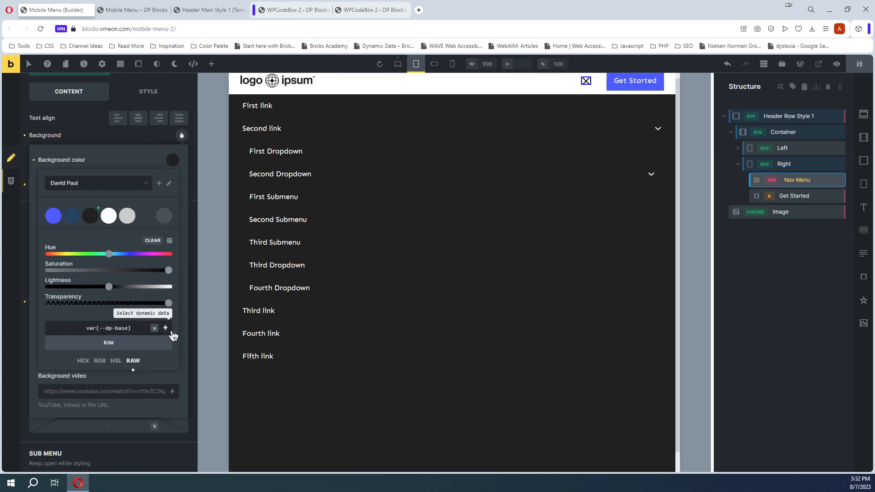
drag(170, 303, 48, 306)
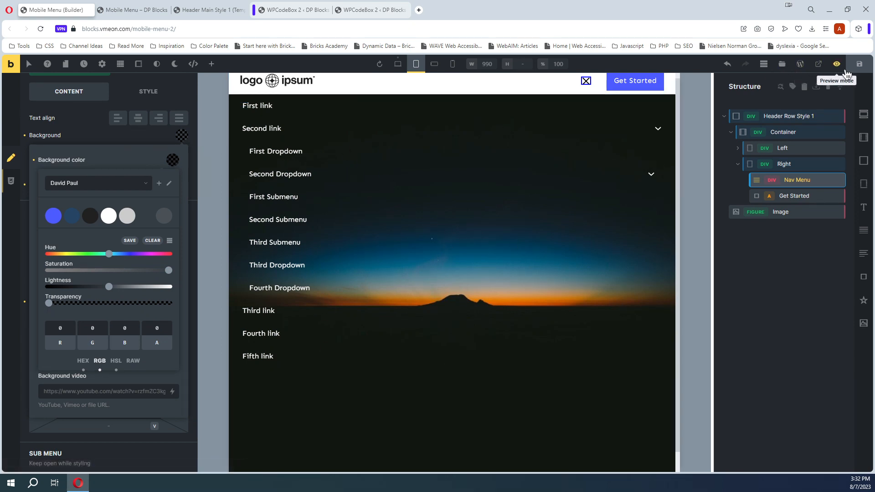
click(859, 68)
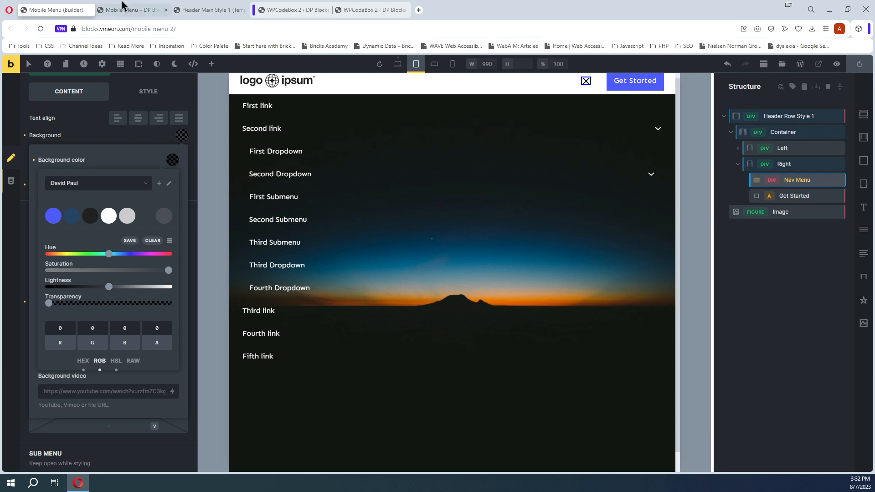
- Reload the front end, open the mobile menu and expand and collapse its Second link submenu to check the transparent background
click(132, 10)
click(44, 31)
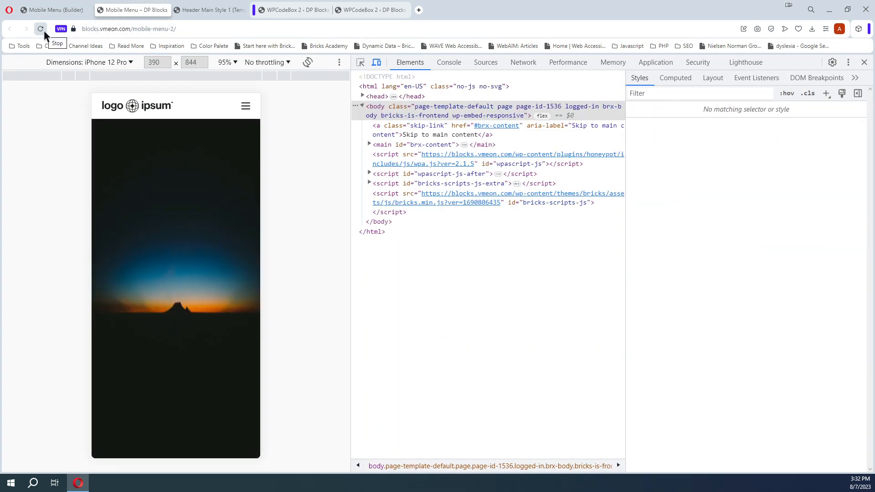
click(253, 111)
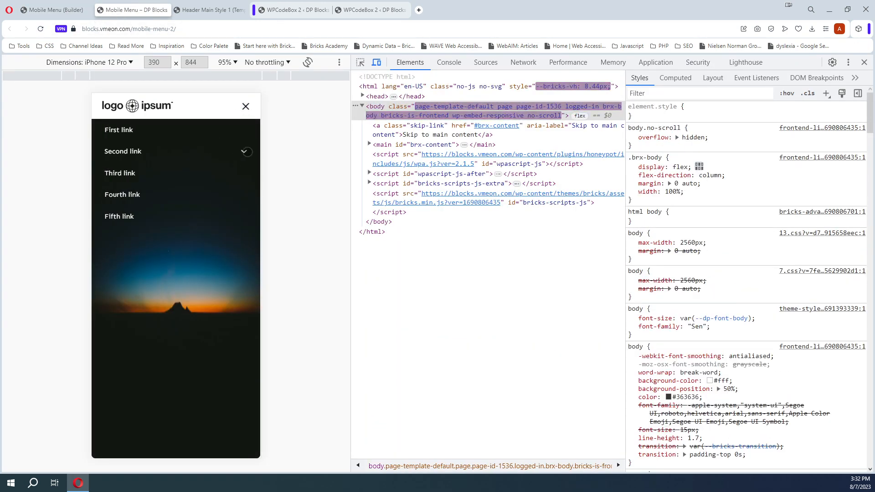
click(245, 151)
click(247, 151)
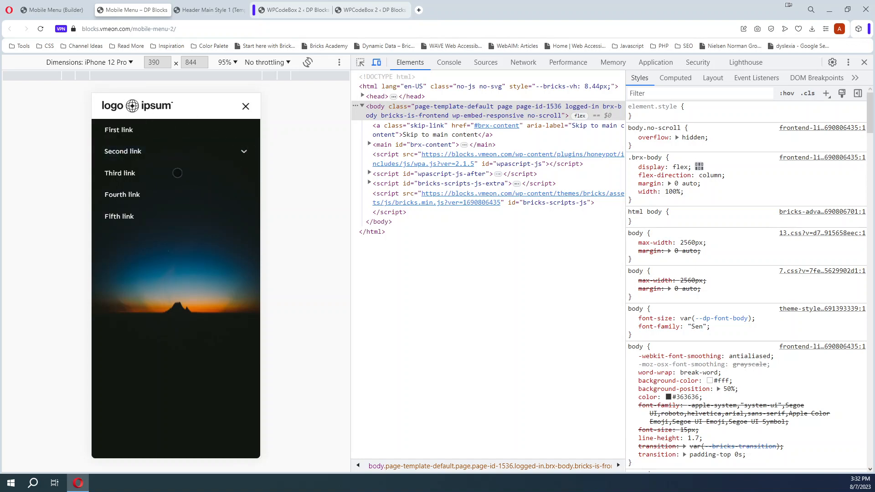
- Try background-color: var(--dp-base) on the inspected .bricks-mobile-menu-wrapper's show-mobile-menu rule, and disable the declaration again
right_click(238, 146)
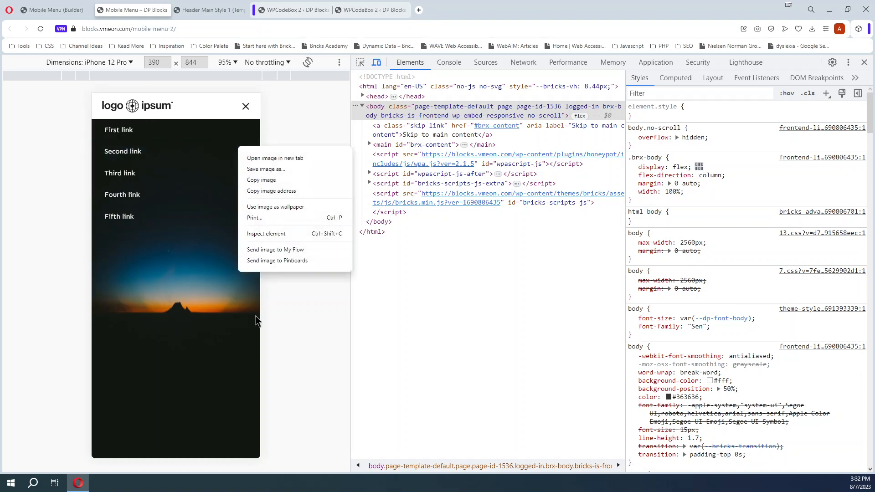
click(259, 236)
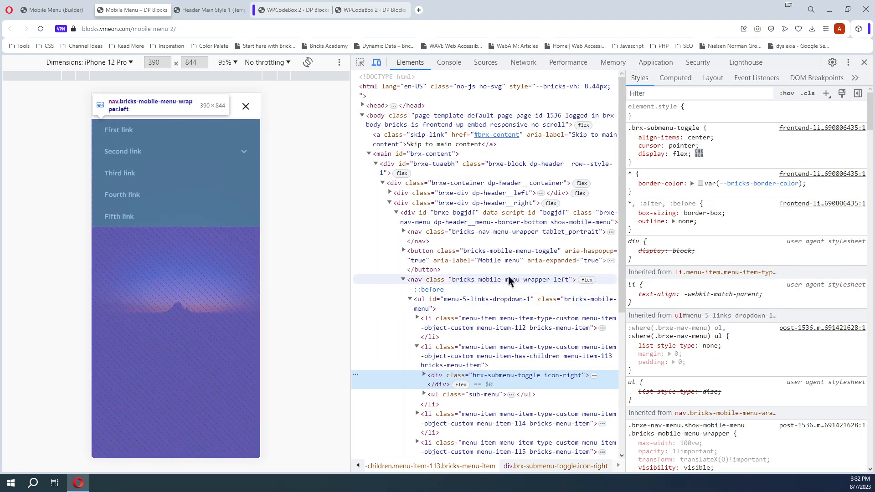
click(502, 280)
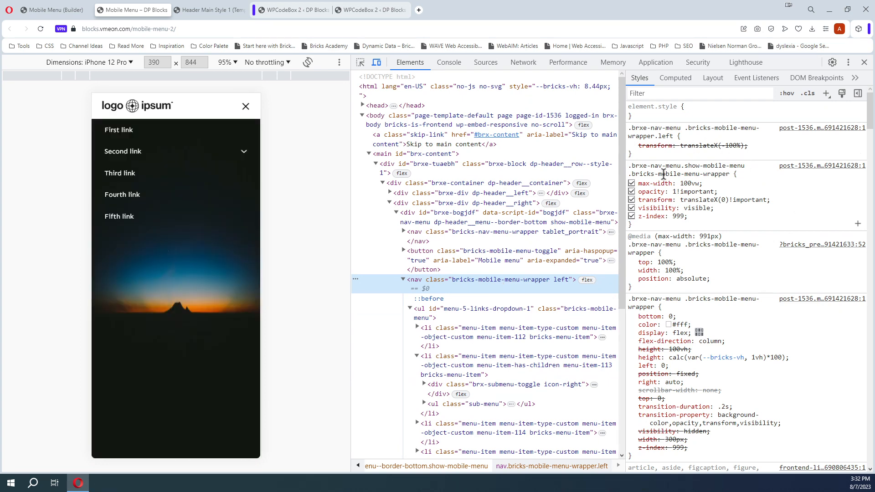
click(709, 217)
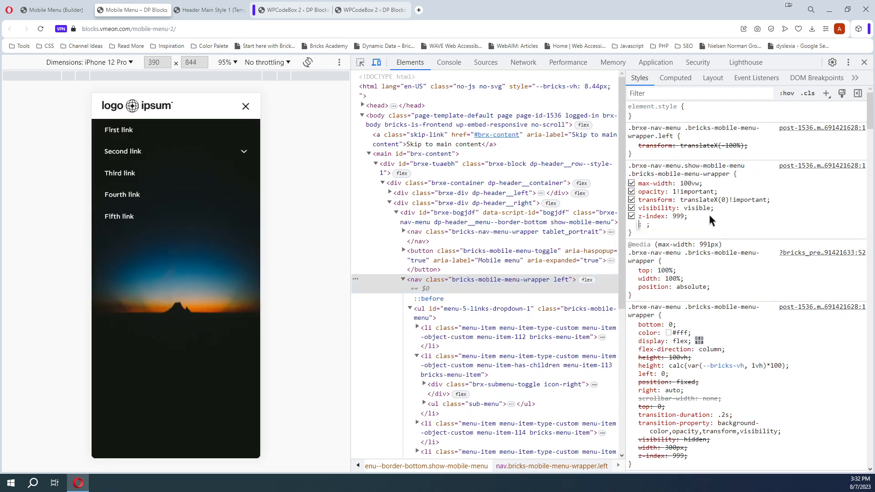
text(background)
key(Tab)
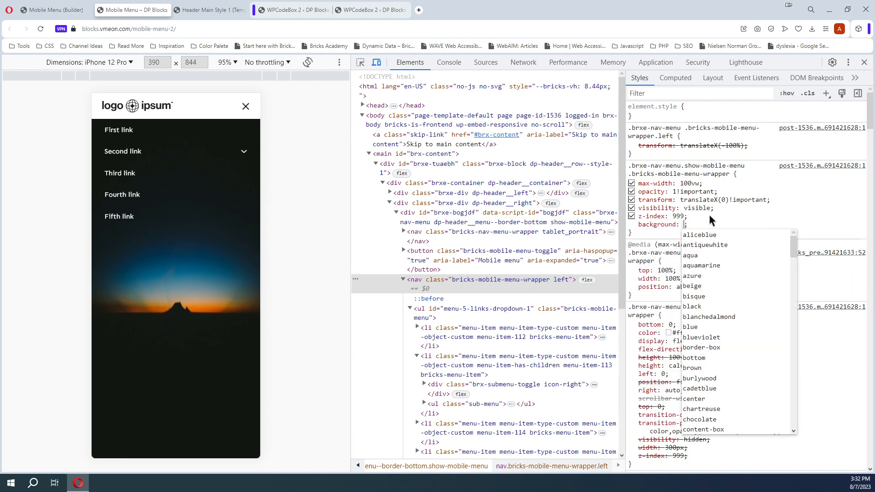
key(shift+Tab)
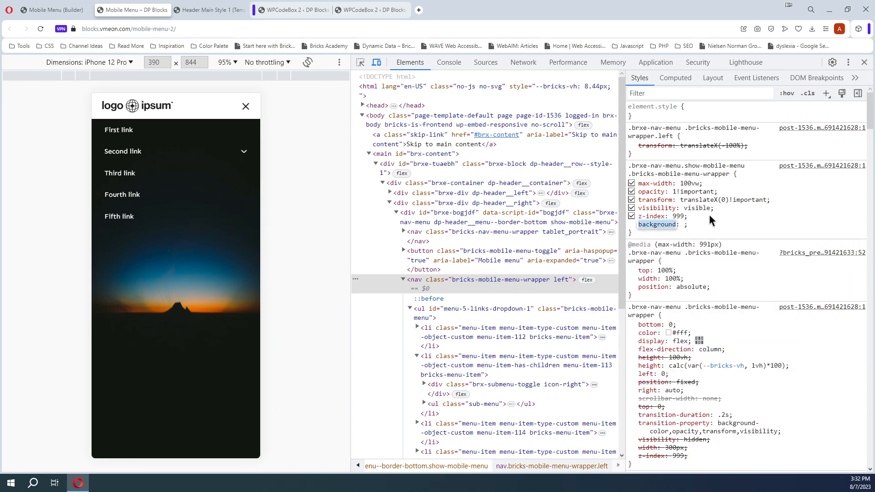
key(Right)
text(-c)
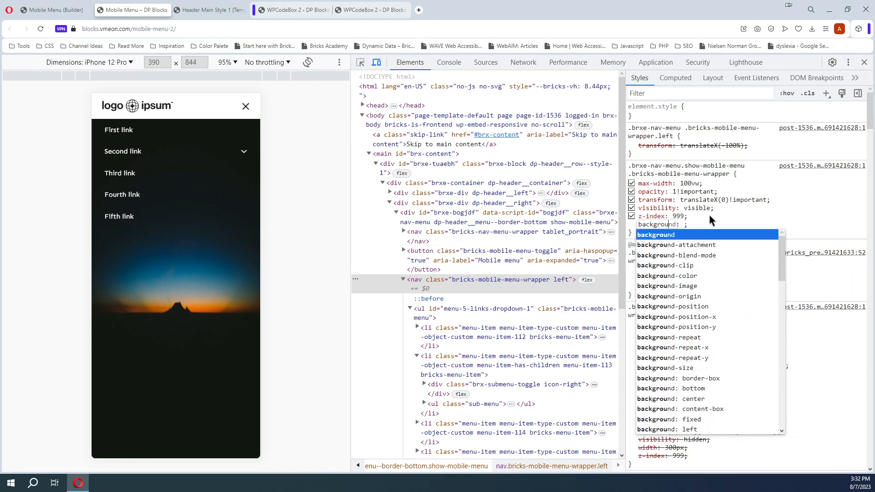
key(Tab)
text(var)
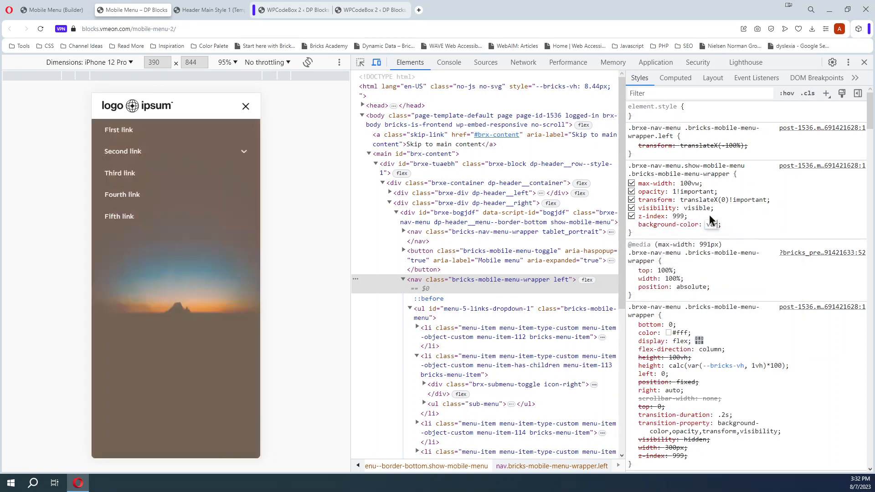
text((--dp-base)
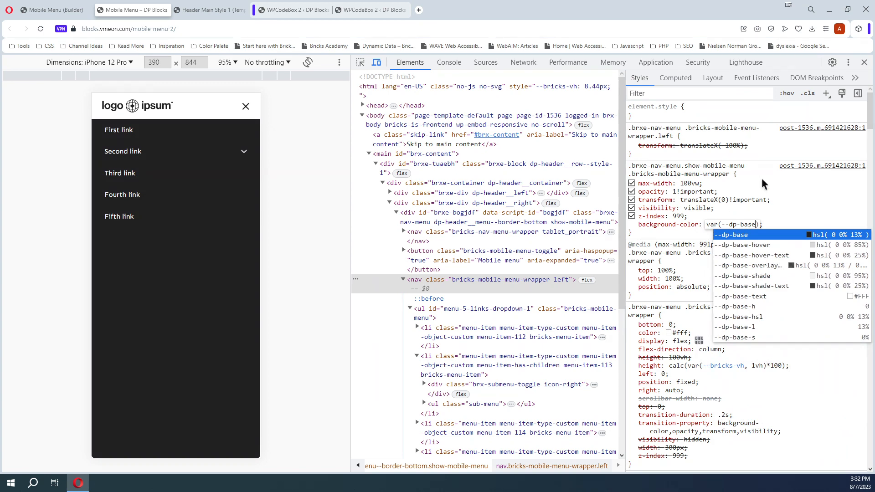
key(Return)
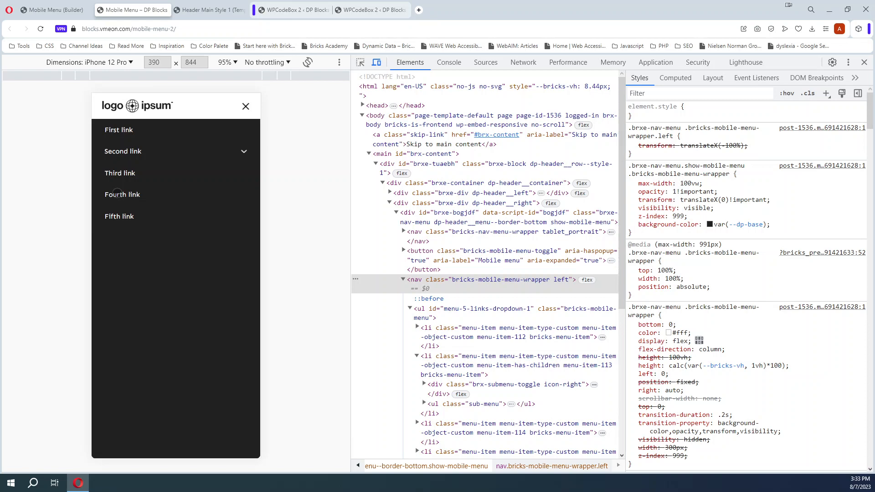
click(631, 224)
- Add background-color: var(--dp-base) to the .bricks-mobile-menu list's rule in the inspector
click(469, 309)
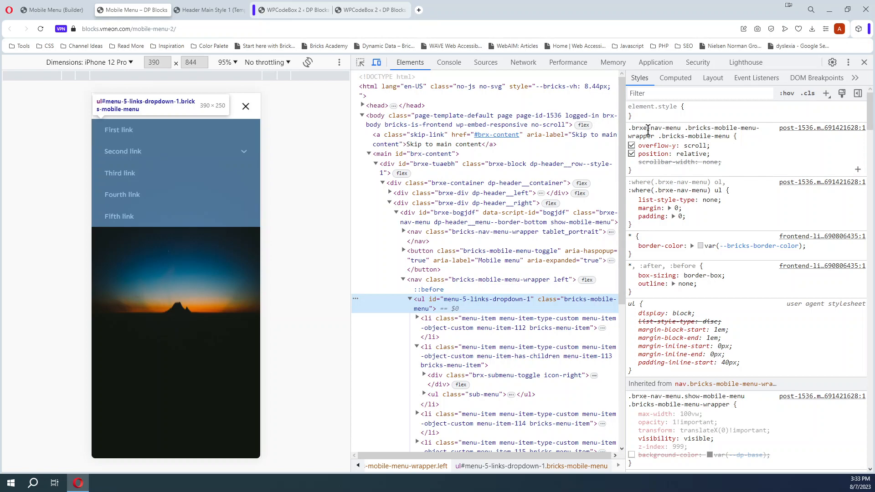
click(733, 158)
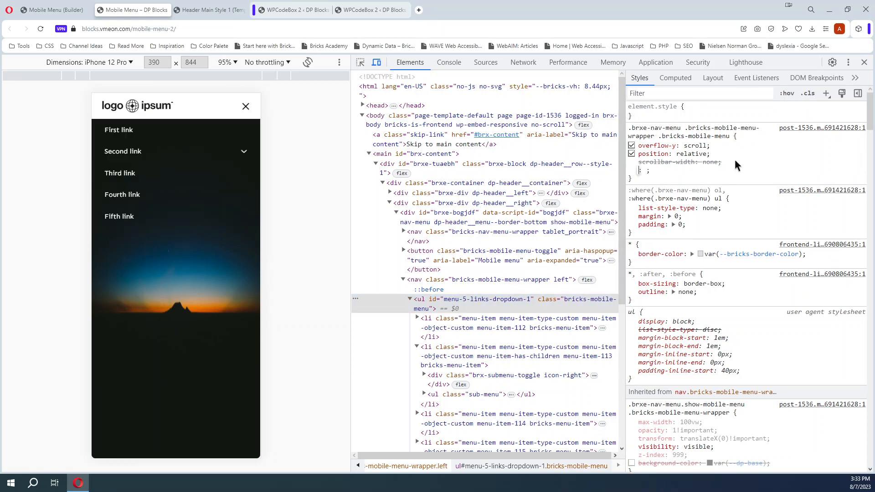
text(backg)
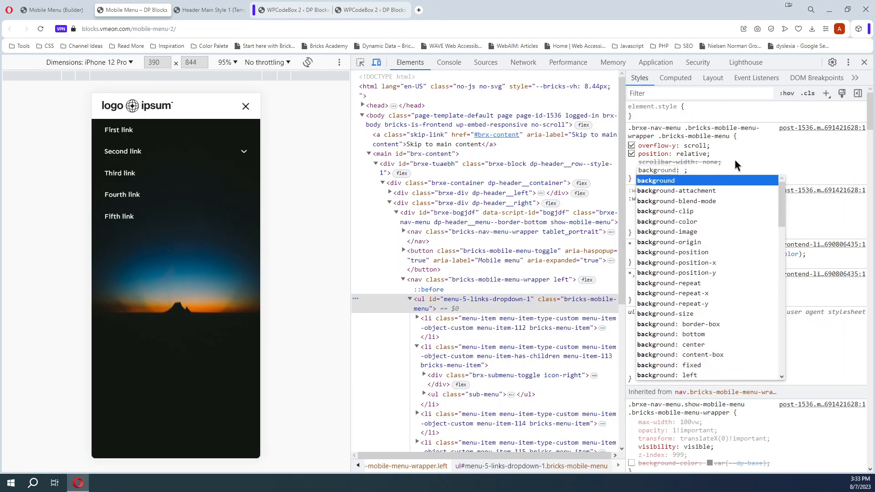
text(round-clip)
key(Tab)
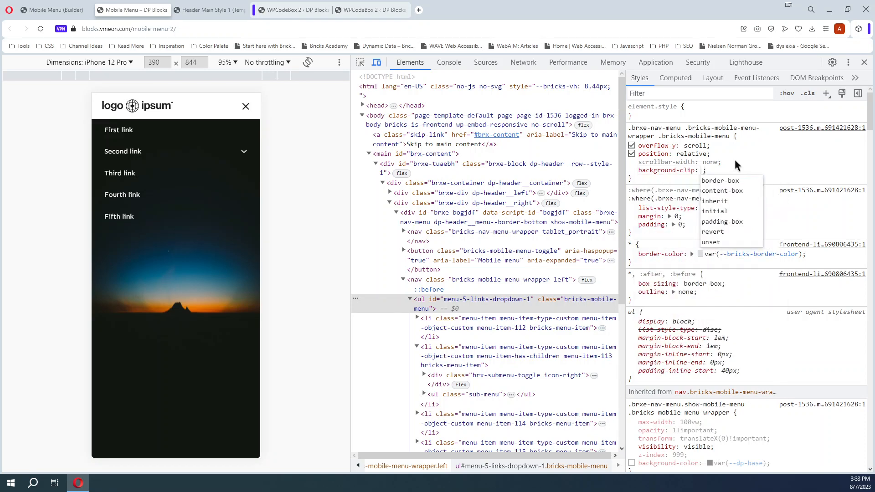
key(Escape)
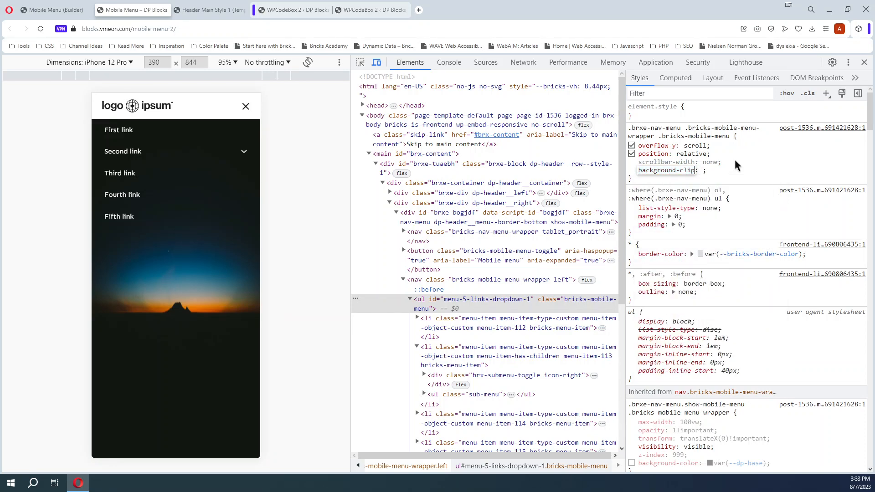
key(ctrl+shift+Left)
key(BackSpace)
text(col)
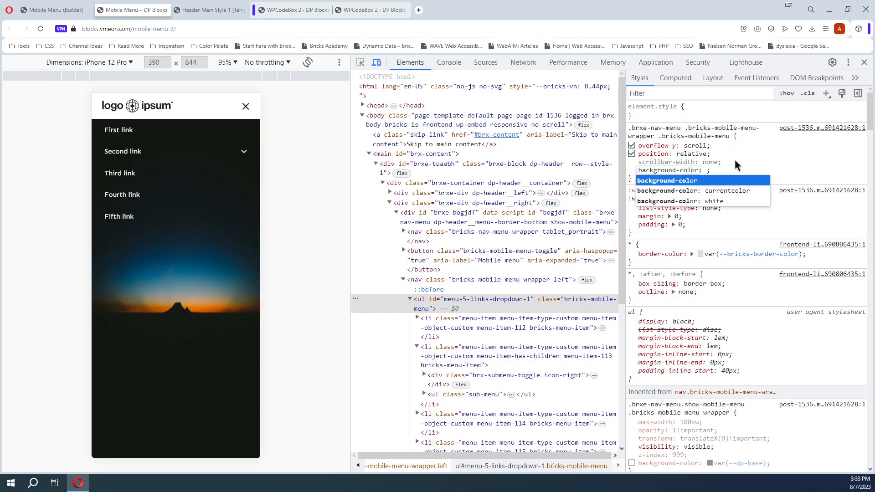
text(or)
key(Tab)
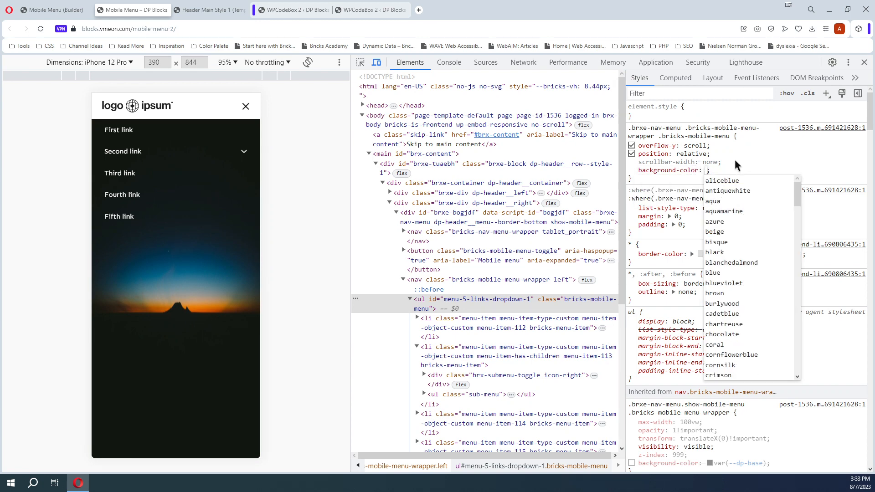
text(var(--d)
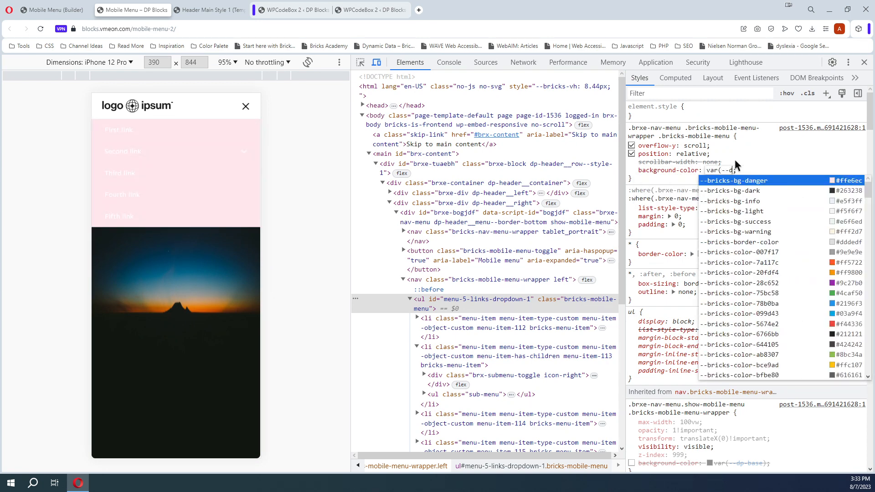
text(p-base)
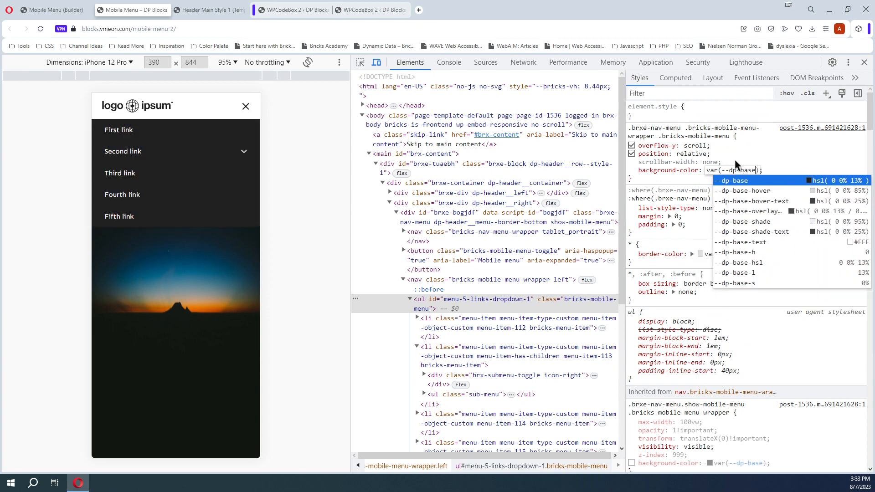
click(754, 154)
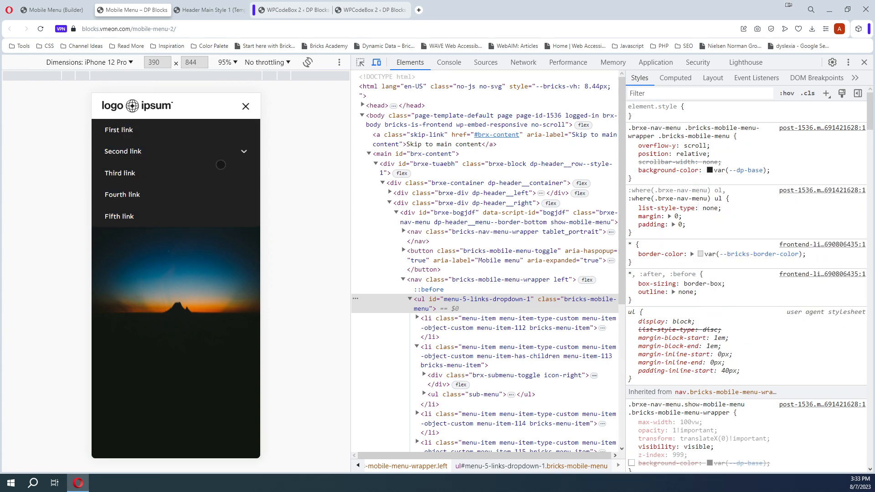
- Test the Second link submenu with the list background, and copy the selector of the .bricks-mobile-menu rule
click(245, 154)
click(244, 153)
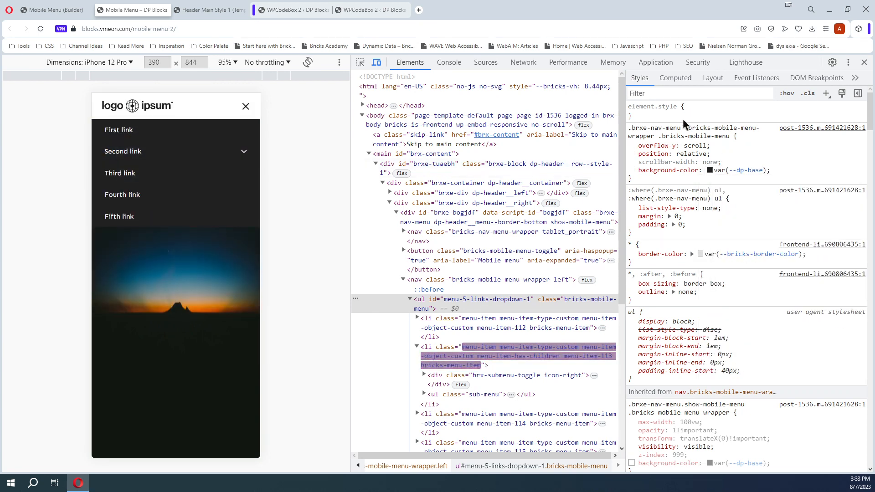
click(702, 132)
key(ctrl+c)
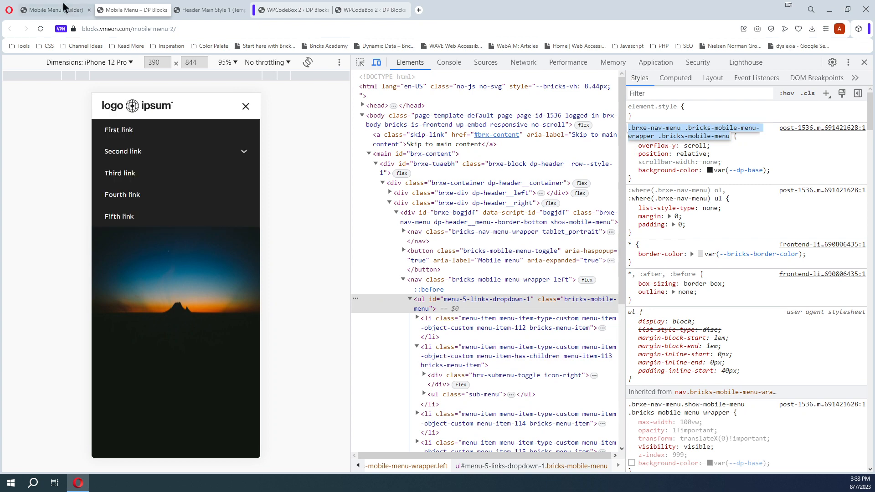
- In the Bricks builder, add a new rule for the copied .bricks-mobile-menu selector below the existing rule in the Nav Menu's custom CSS
click(40, 10)
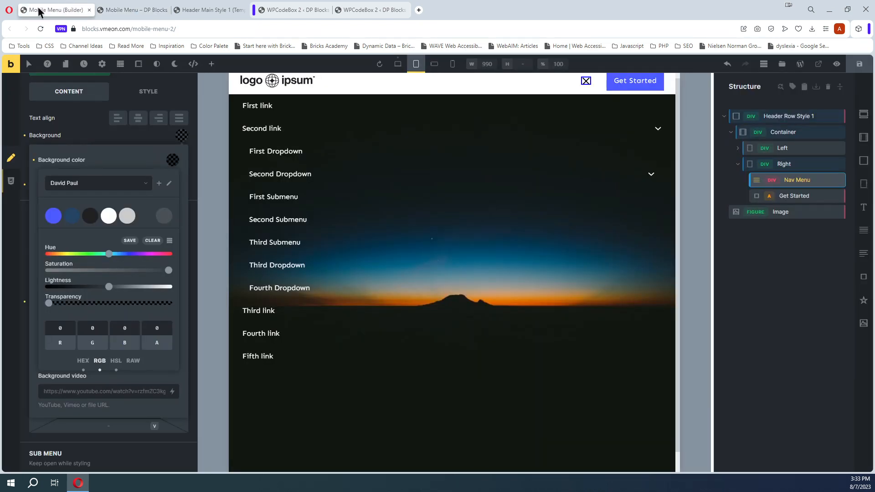
click(11, 181)
click(89, 335)
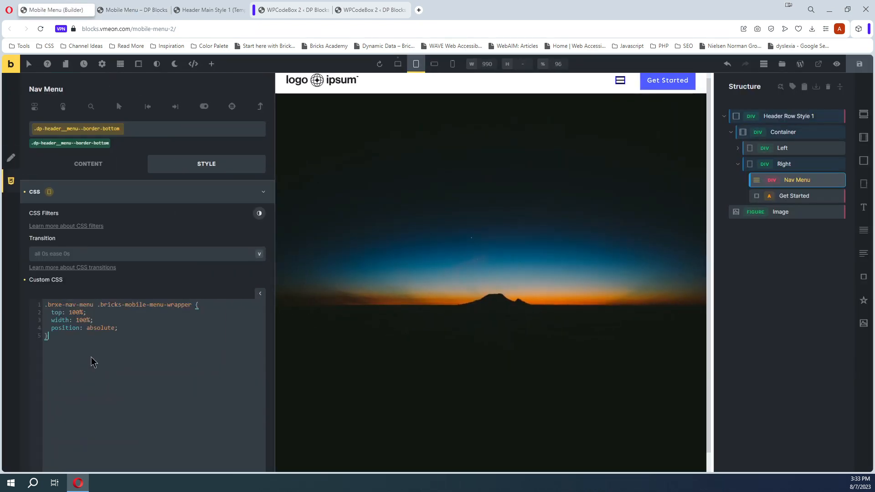
key(Return)
key(ctrl+v)
text({)
key(Return)
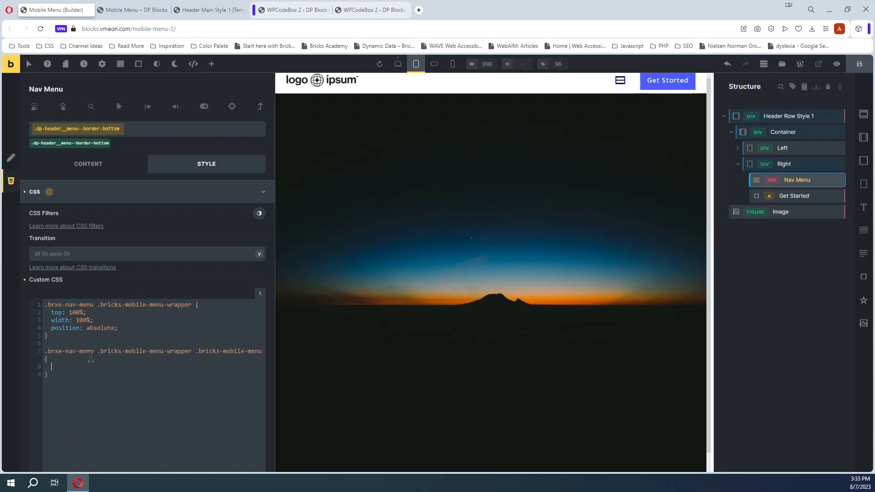
- Give the new .bricks-mobile-menu rule background-color: var(--dp-base); and save the page
text(b)
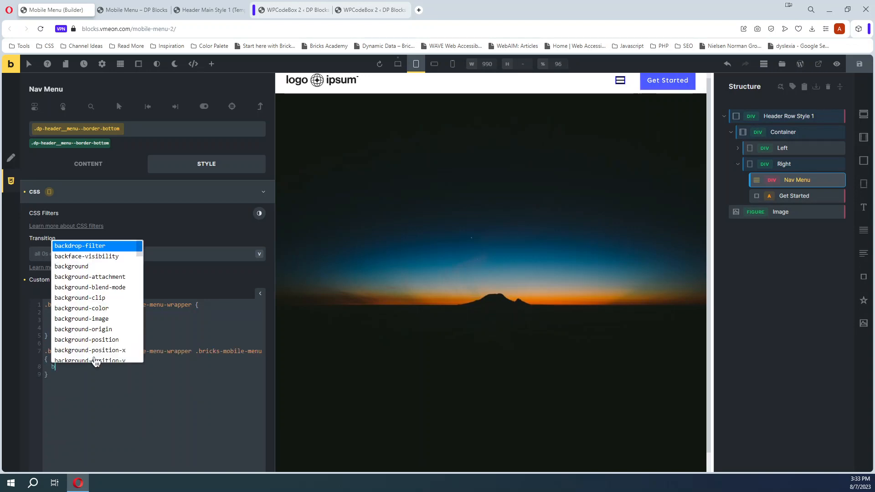
text(ackgro)
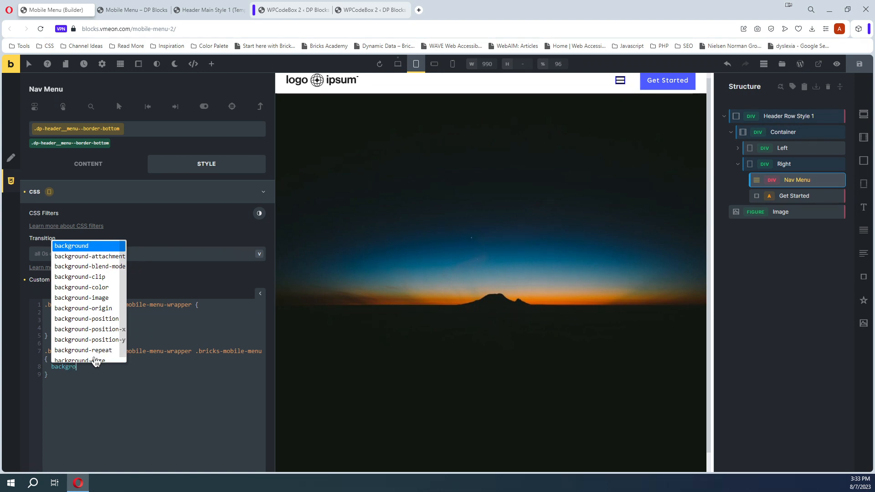
text(und-co)
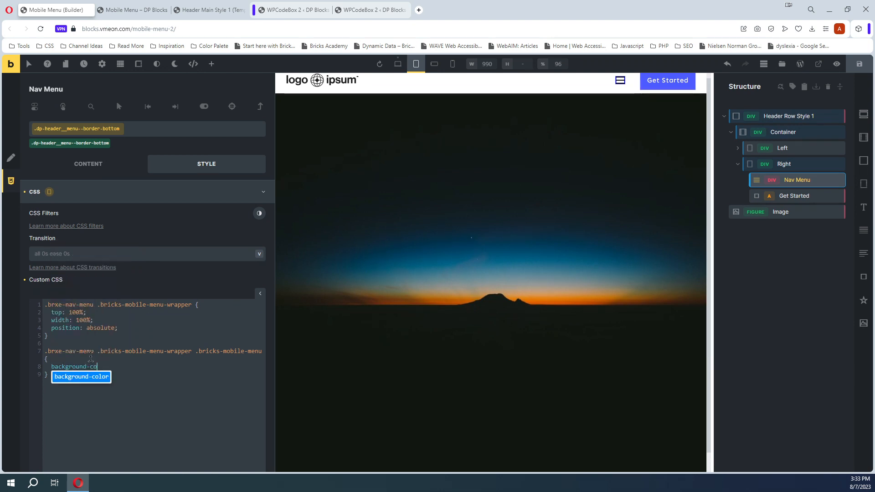
text(lor:)
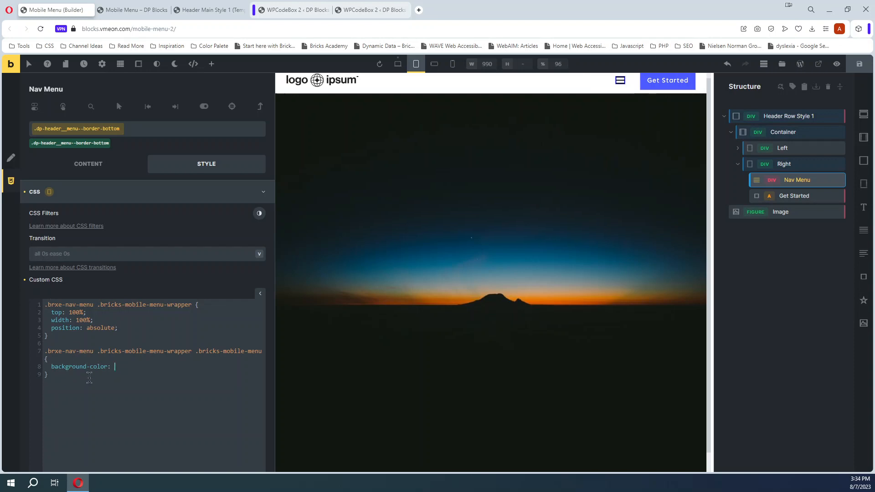
text(var)
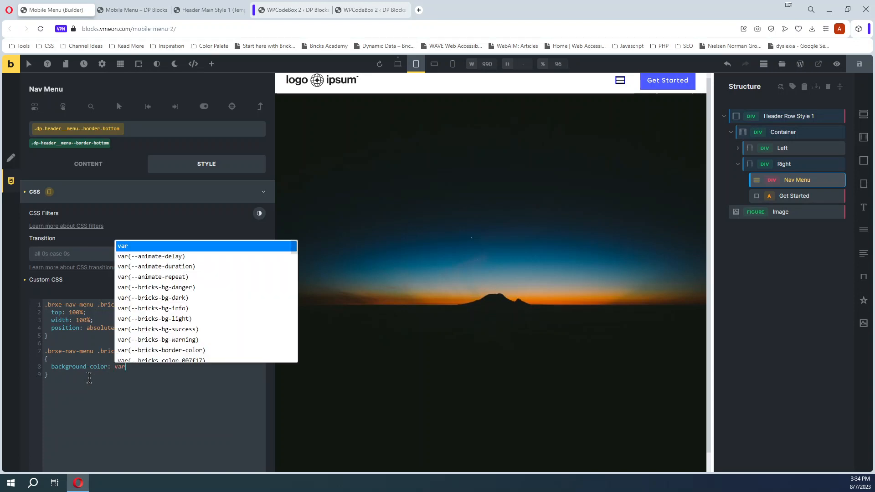
text((--dp-base)
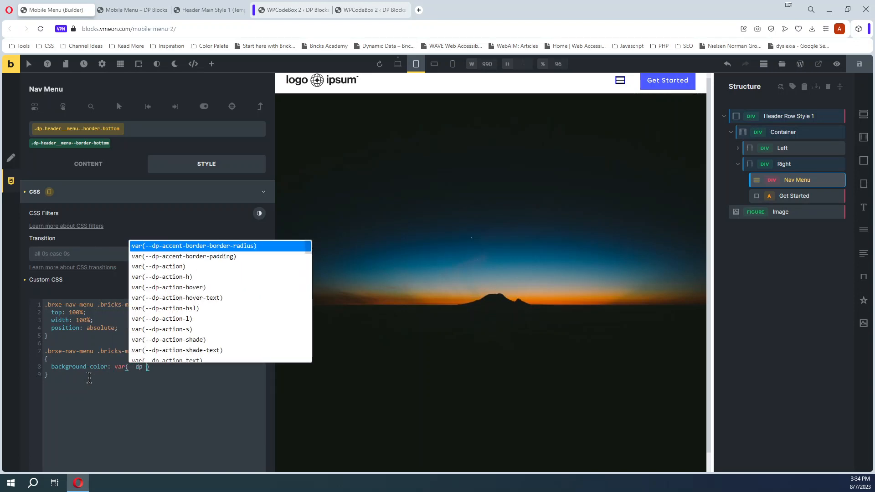
key(Right)
text(;)
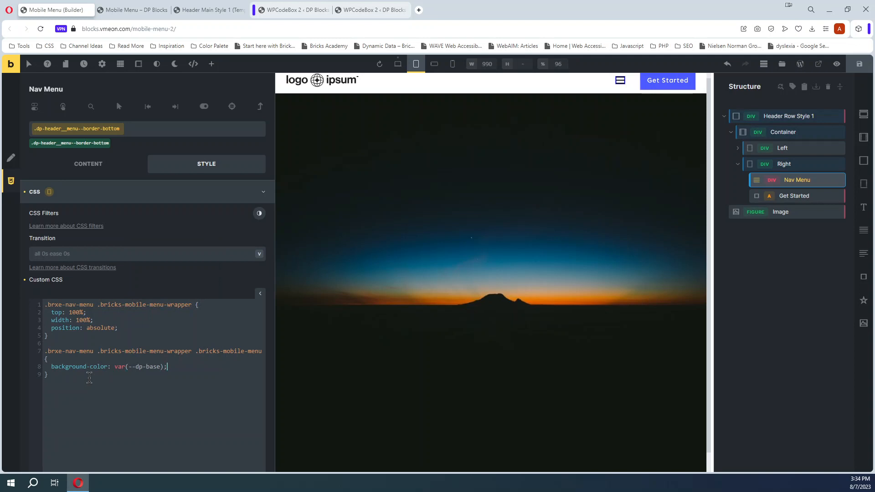
click(860, 64)
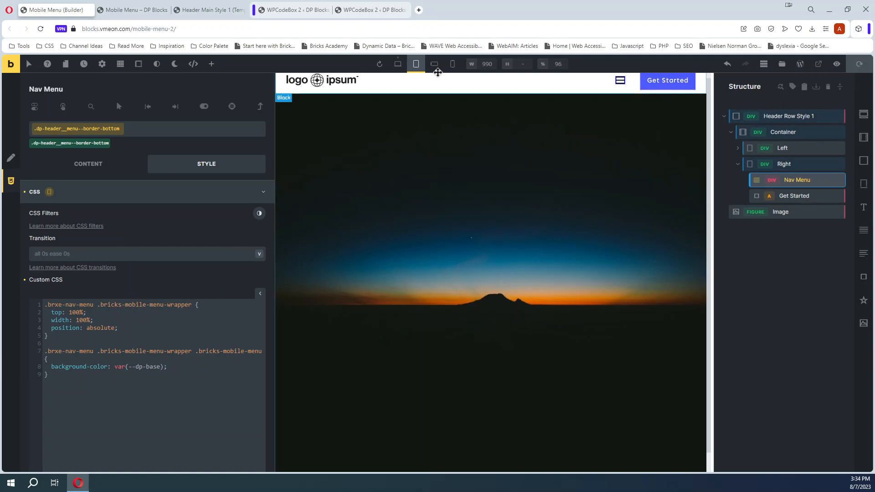
- Check the list background on the front end by opening the mobile menu and repeatedly expanding and collapsing its Second link submenu
click(126, 8)
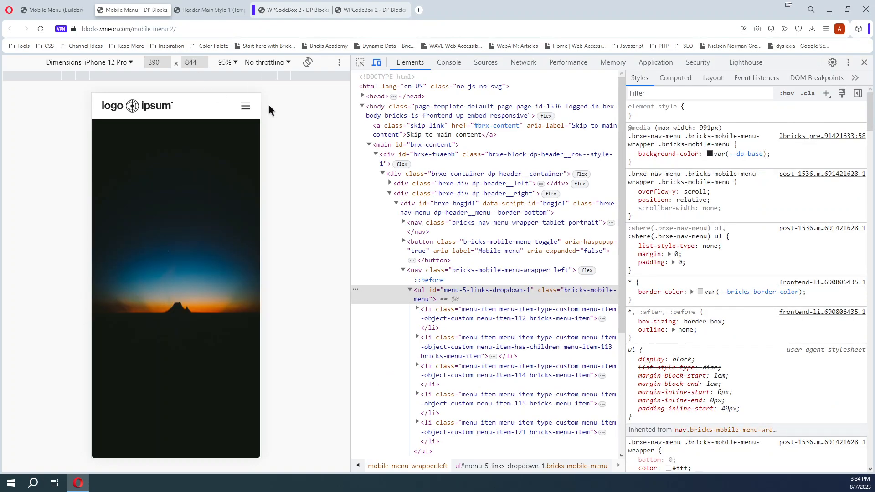
click(246, 104)
click(245, 154)
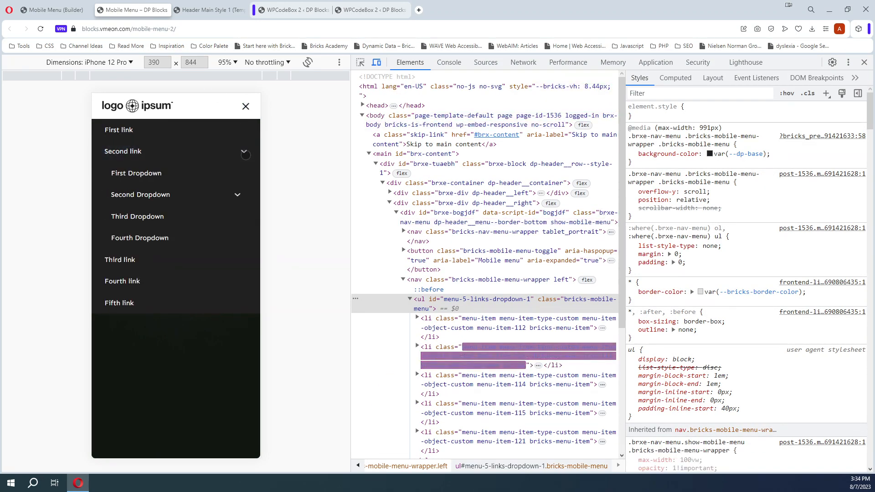
click(246, 154)
click(245, 154)
click(245, 155)
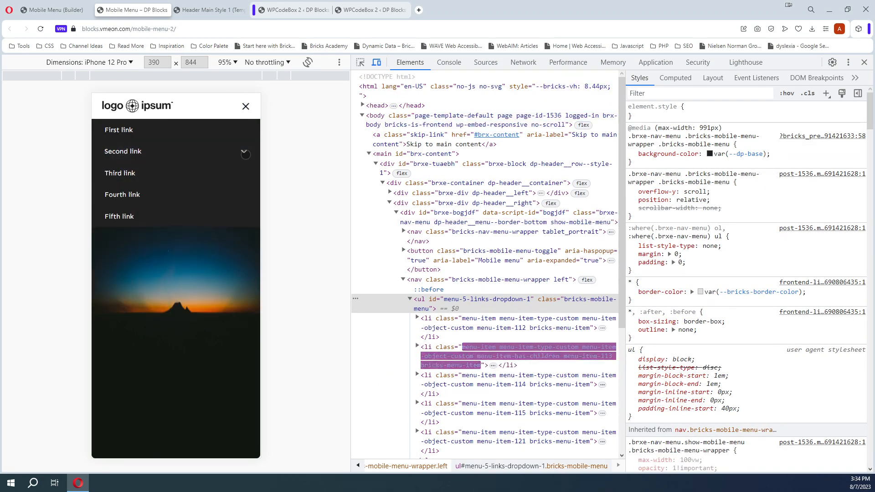
click(246, 158)
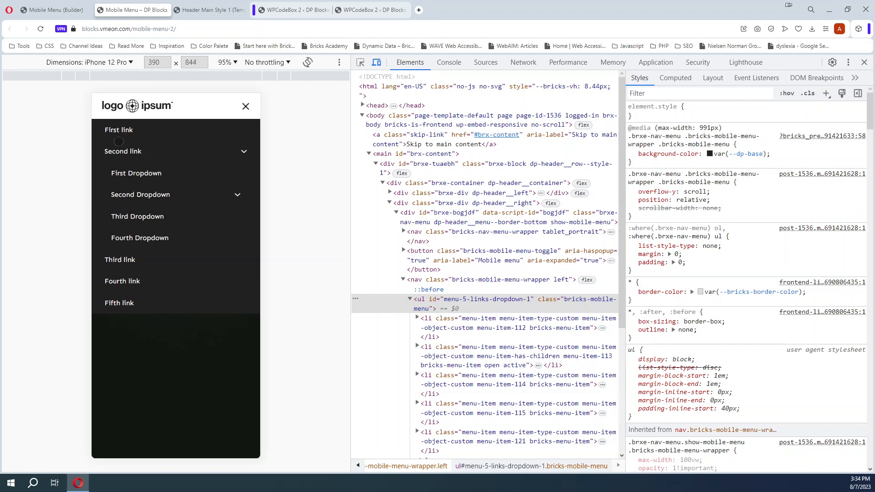
- Switch to WPCodeBox and copy the variable name --dp-section-padding-inline from the Global snippet
click(382, 8)
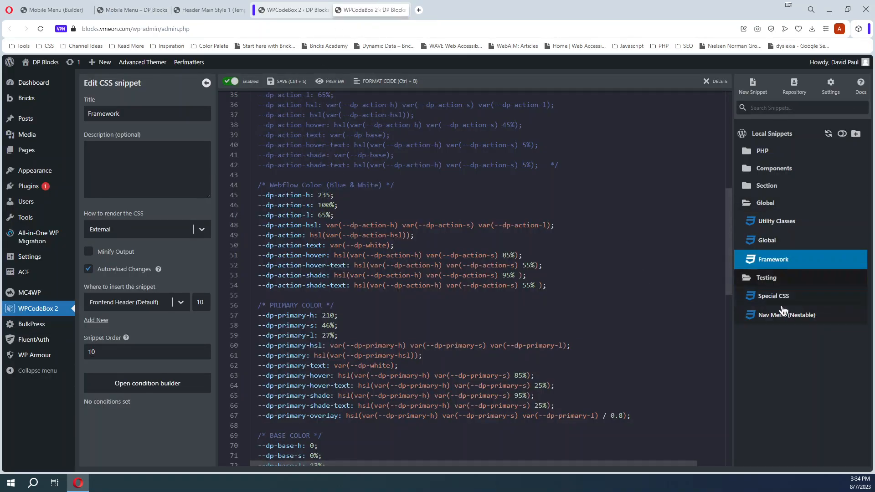
click(757, 240)
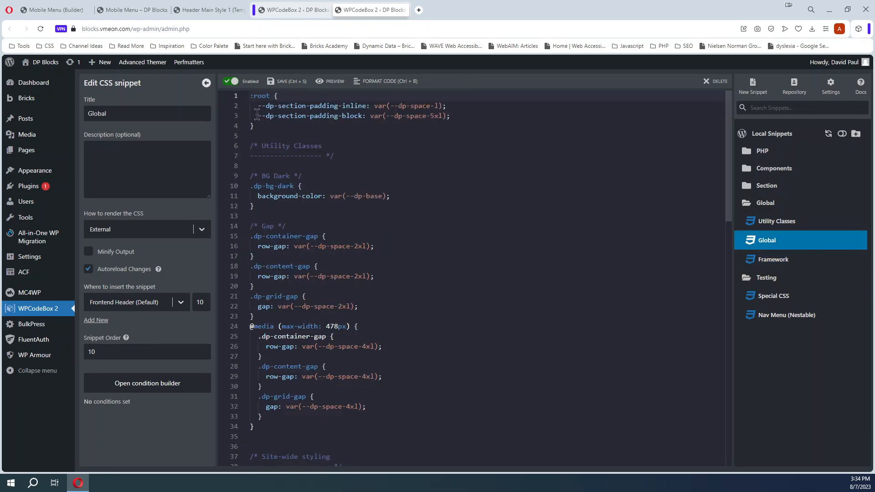
drag(259, 105, 368, 106)
right_click(358, 106)
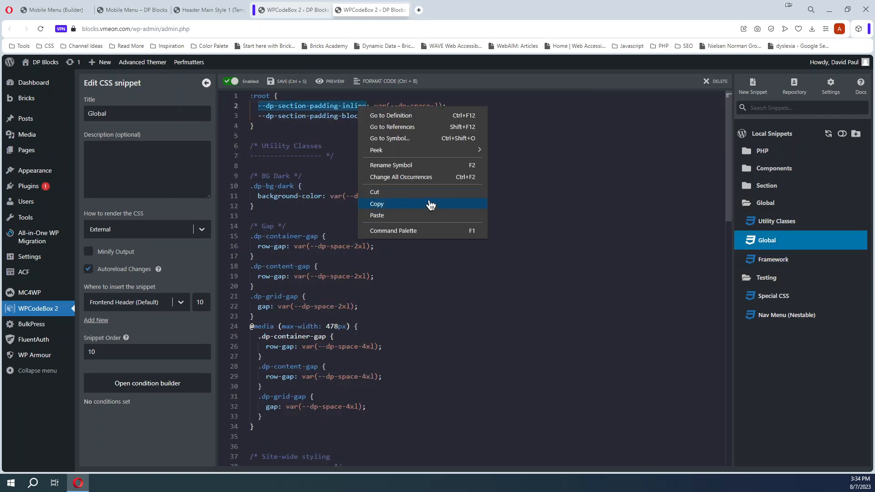
click(394, 202)
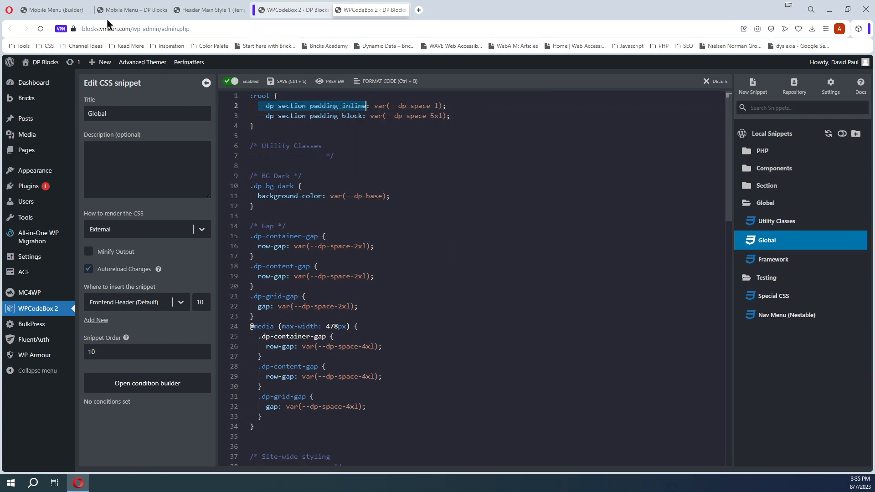
- Return to the Bricks builder and bring up the top-level padding in the Nav Menu's mobile menu settings
click(63, 10)
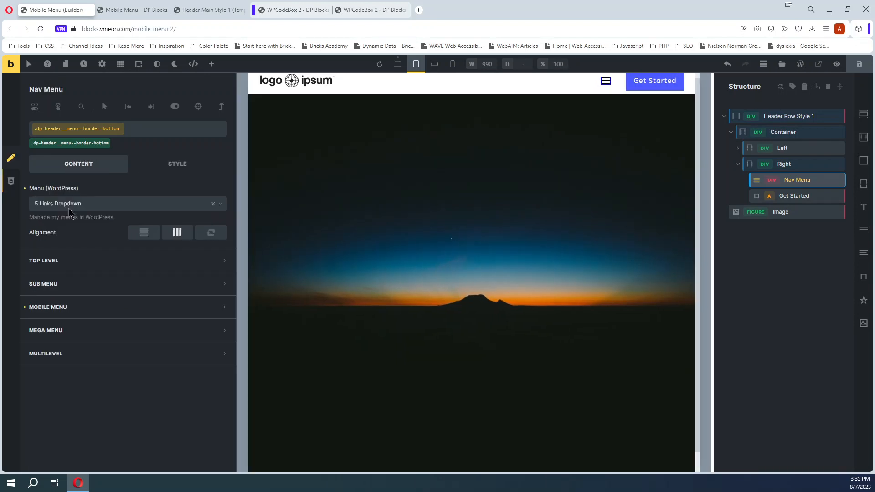
click(106, 306)
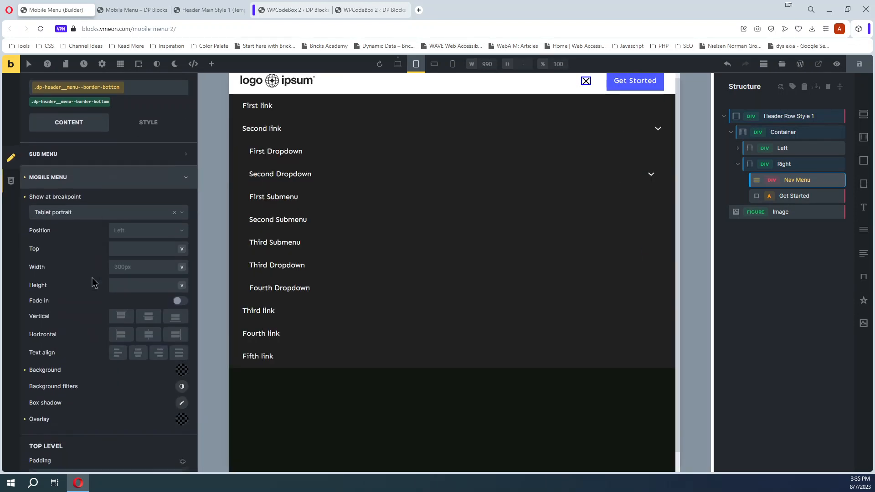
scroll(98, 332, down, 5)
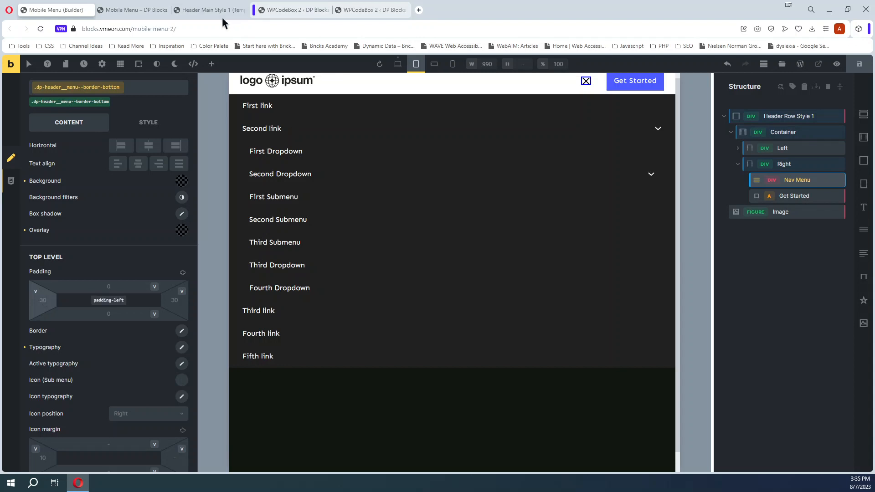
- In WPCodeBox's Global snippet, write var(--dp-section-padding-inline) on a line below the :root rule and copy the whole expression
click(359, 12)
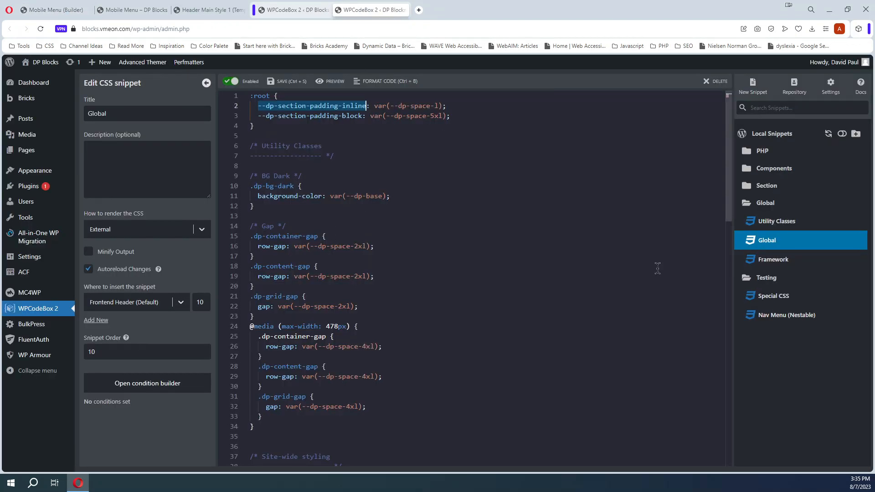
click(296, 135)
key(Return)
text(var()
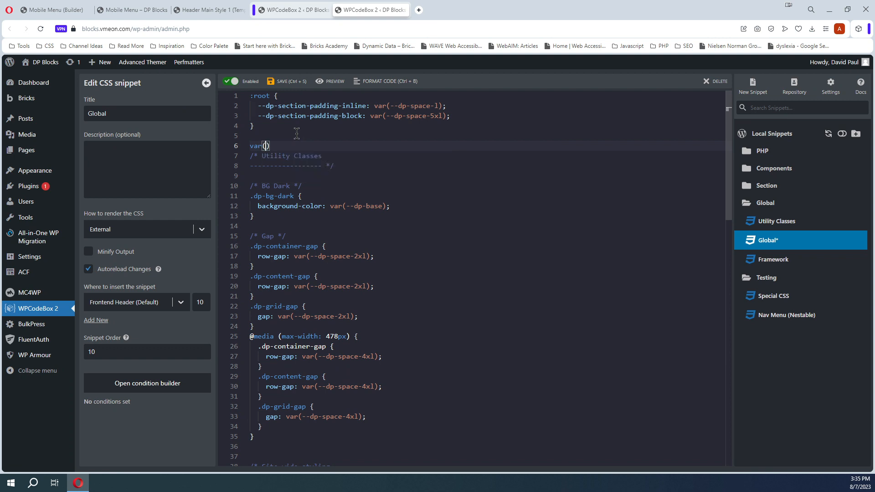
key(ctrl+v)
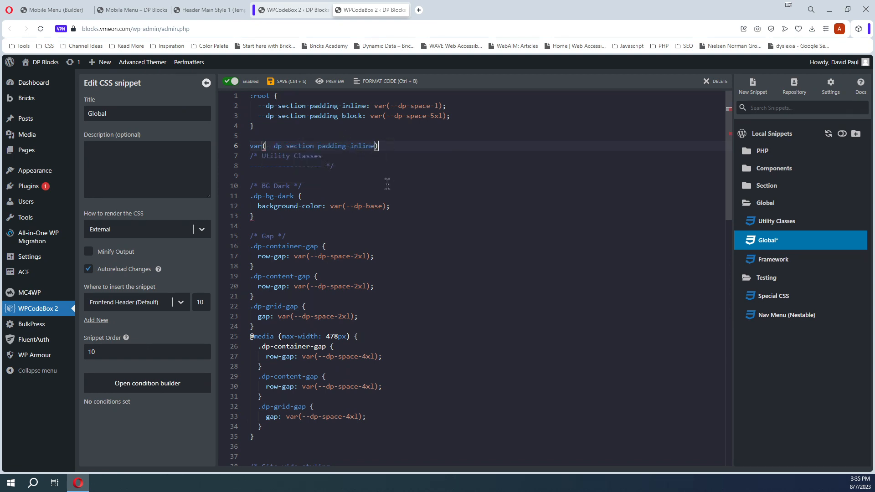
drag(388, 147, 226, 151)
key(ctrl+c)
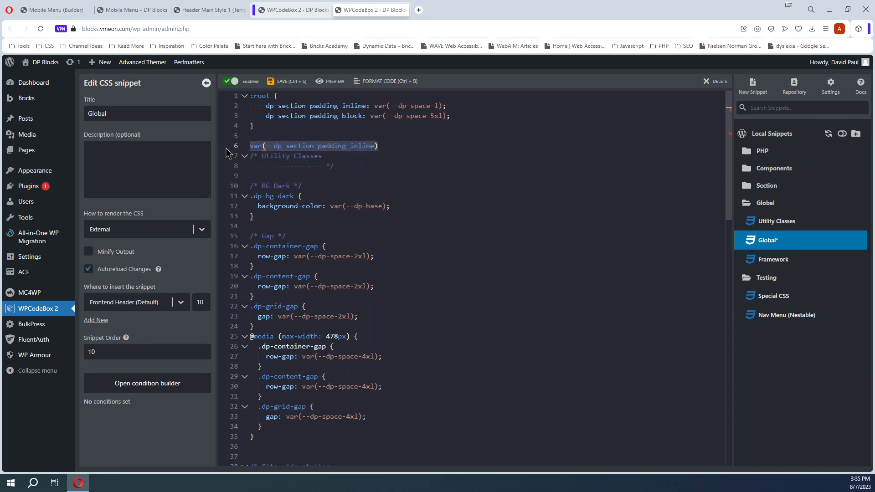
- In the Bricks builder, set the mobile menu's top-level left and right padding to var(--dp-section-padding-inline)
click(54, 10)
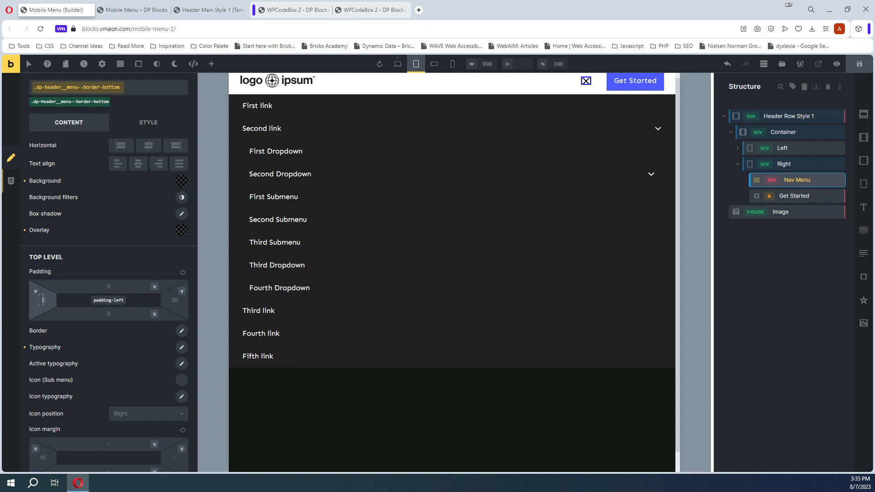
click(41, 299)
key(ctrl+v)
click(169, 299)
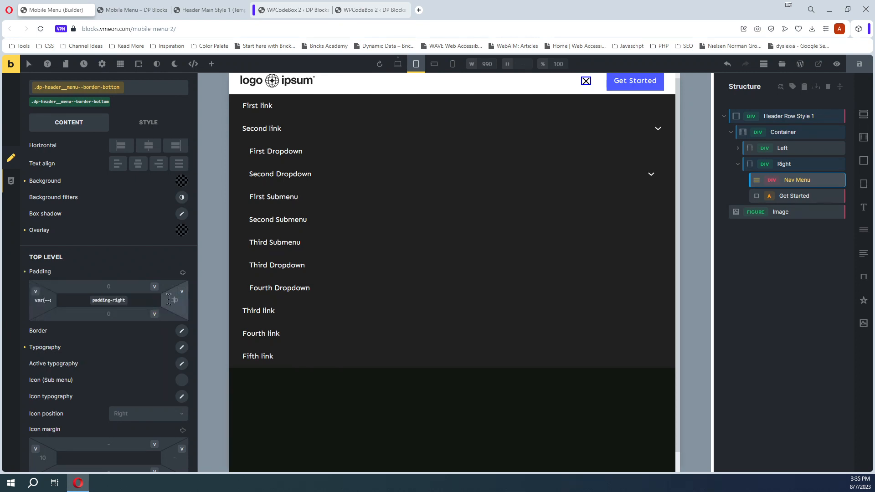
key(ctrl+v)
- Set the mobile sub menu's right padding to var(--dp-section-padding-inline) and save the page
scroll(57, 348, down, 3)
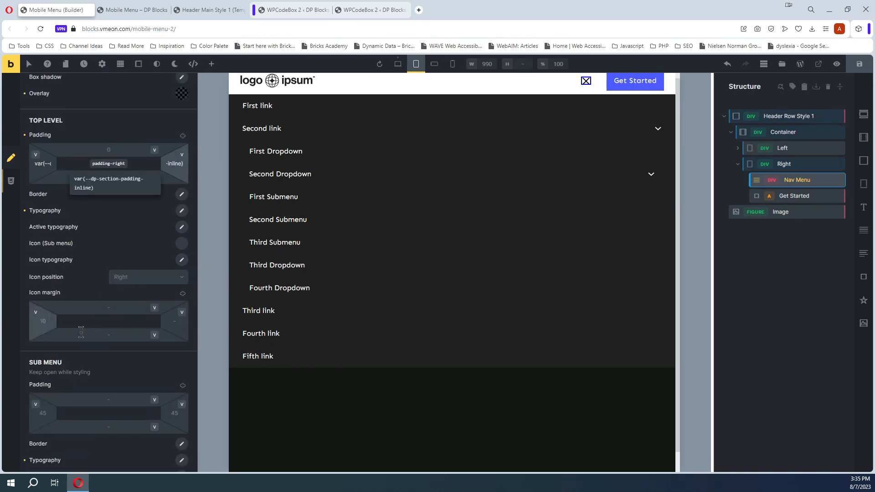
click(44, 413)
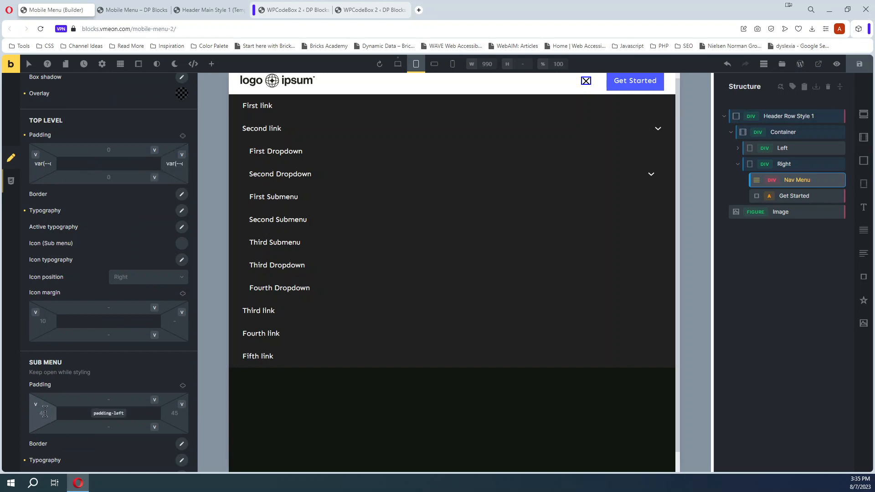
click(174, 413)
key(ctrl+v)
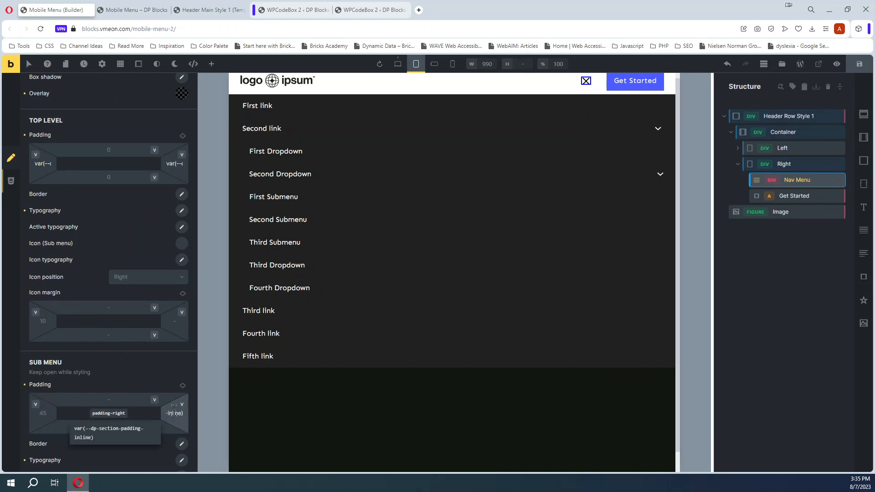
click(863, 65)
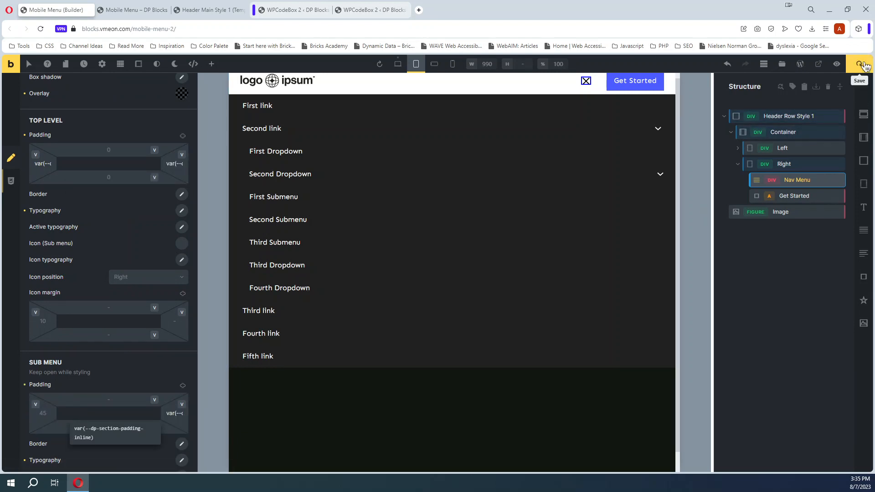
- Check the padding on the front end by opening the mobile menu and expanding and collapsing its Second link submenu
click(137, 10)
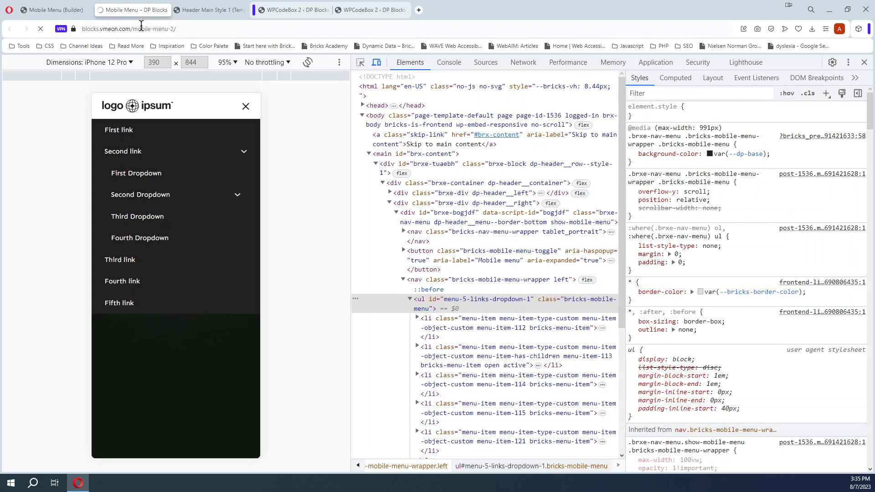
click(246, 105)
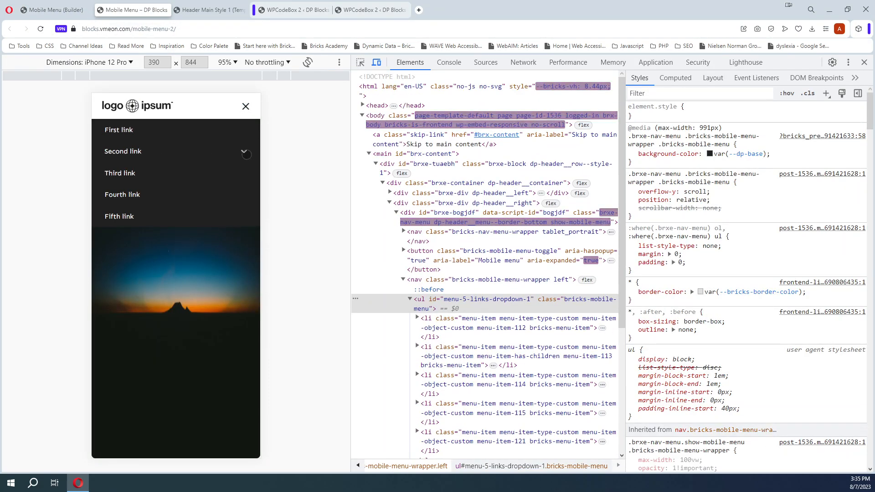
click(245, 153)
click(246, 154)
- Inspect the First link in the open mobile menu to see which padding rules apply to it
right_click(146, 132)
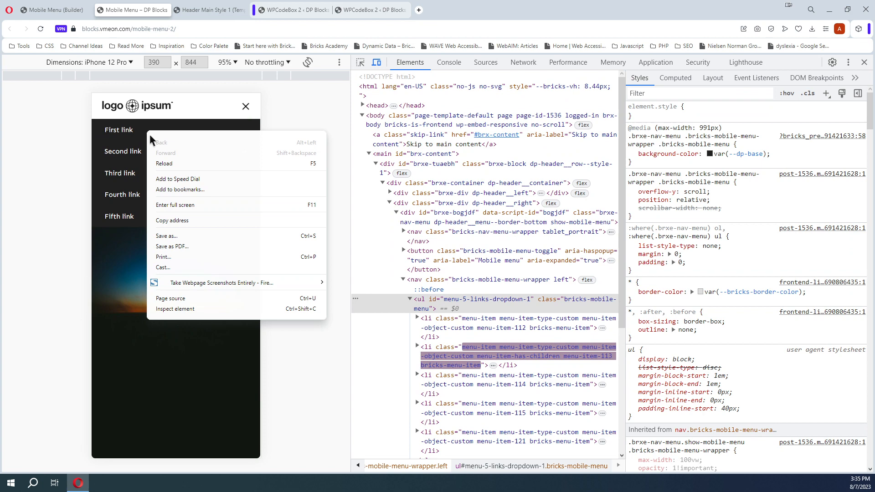
click(181, 310)
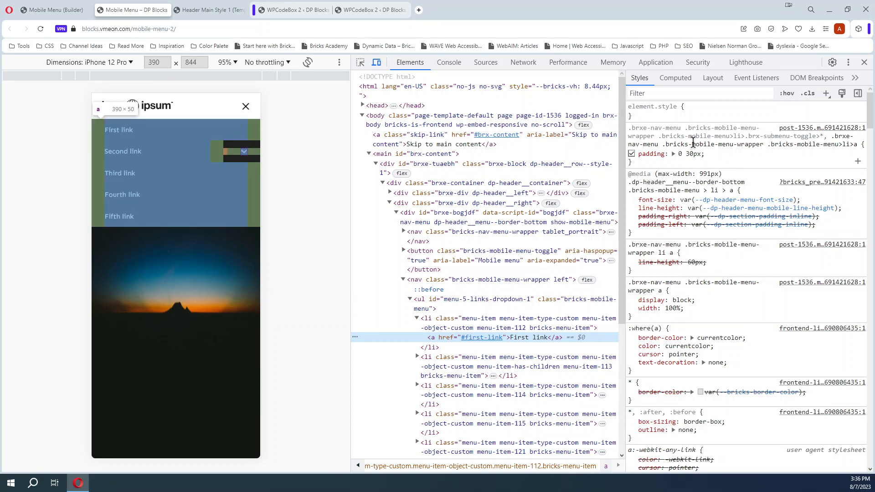
- In the builder, clear the mobile menu's top-level and sub menu padding on the .dp-header__menu--border-bottom class
click(53, 10)
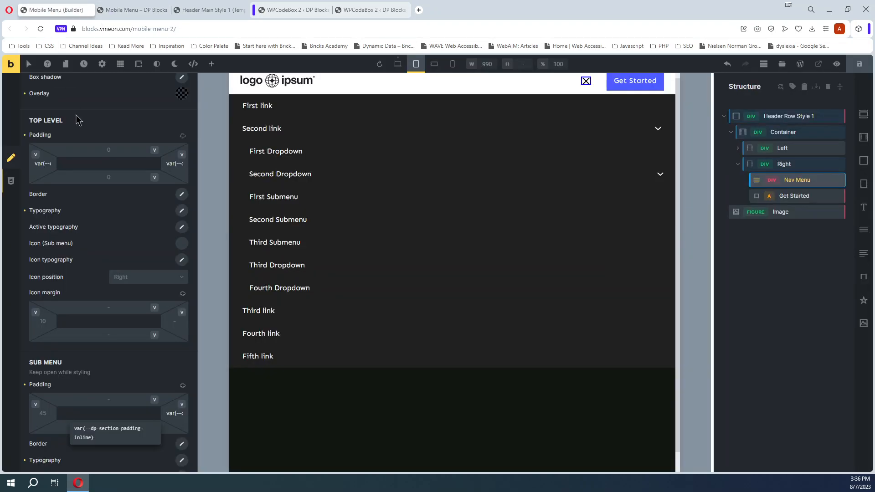
scroll(132, 383, down, 3)
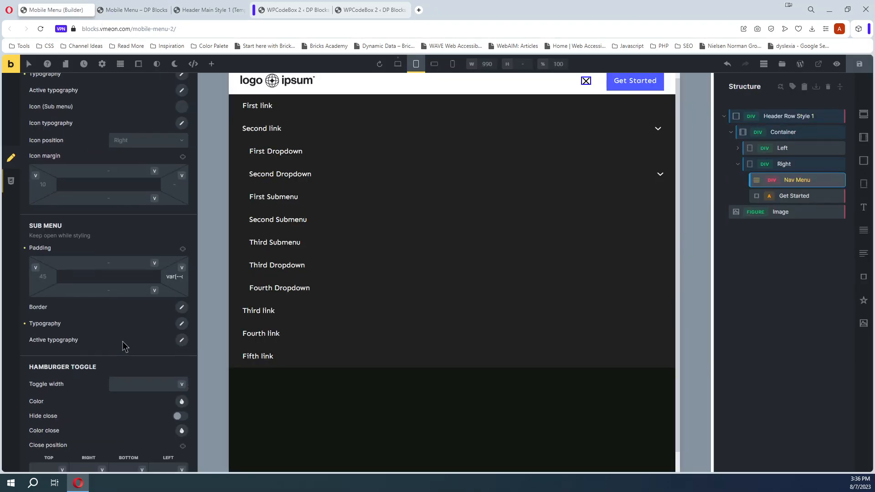
scroll(124, 347, up, 7)
click(68, 101)
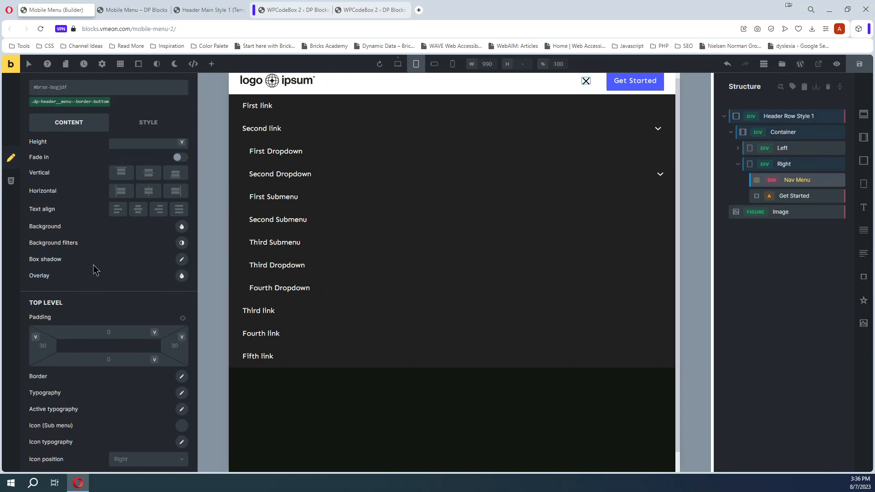
click(66, 101)
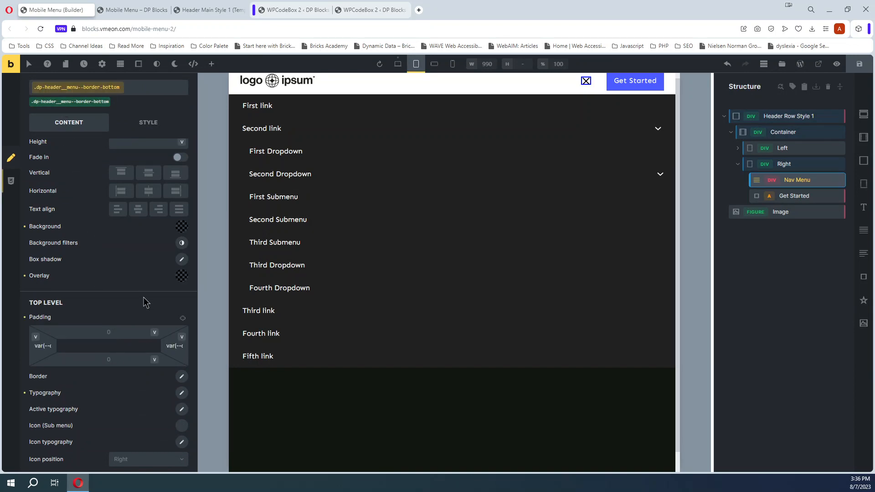
scroll(91, 305, down, 1)
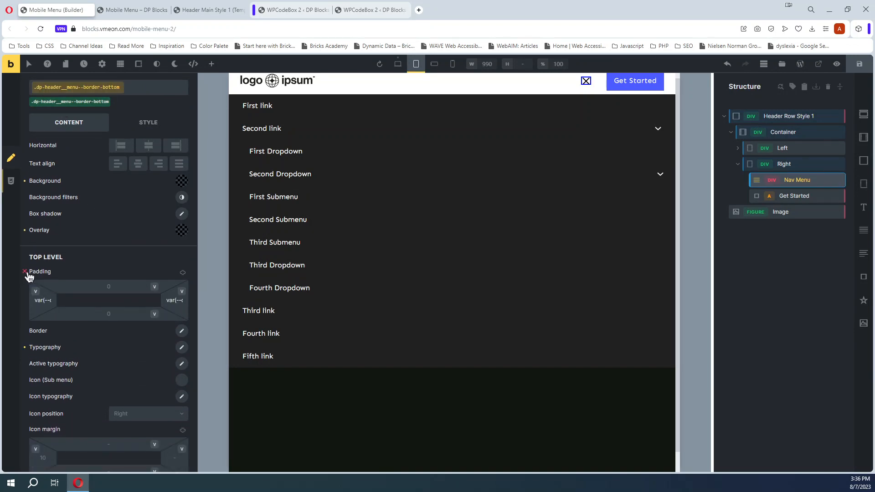
click(25, 272)
scroll(46, 343, down, 4)
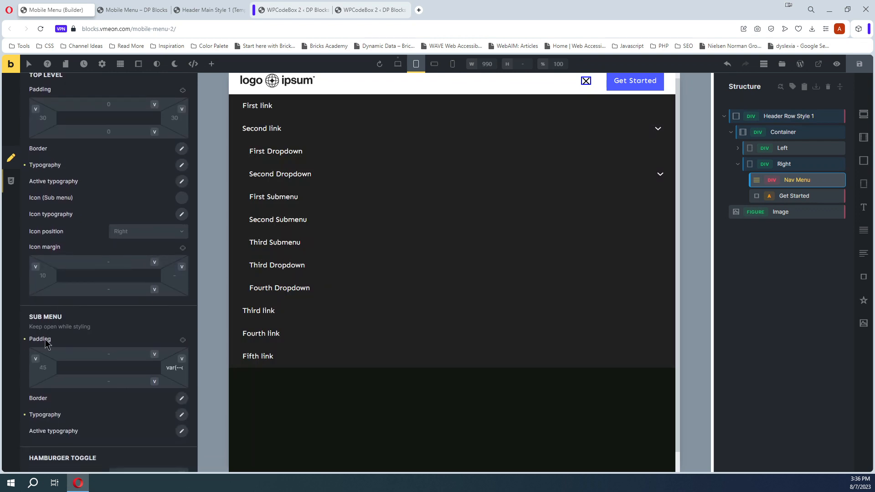
click(25, 340)
- Switch from the class to the Nav Menu's own ID and set its top-level left and right padding to var(--dp-section-padding-inline)
scroll(82, 273, up, 7)
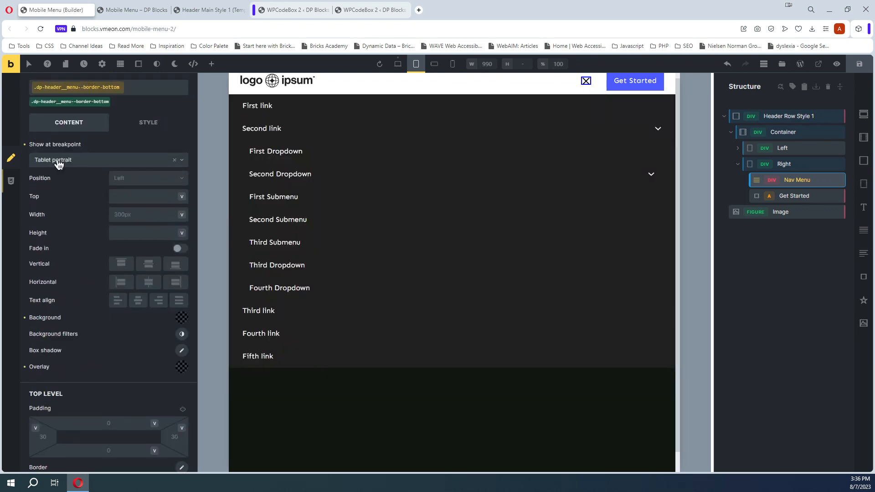
click(77, 102)
scroll(72, 335, down, 2)
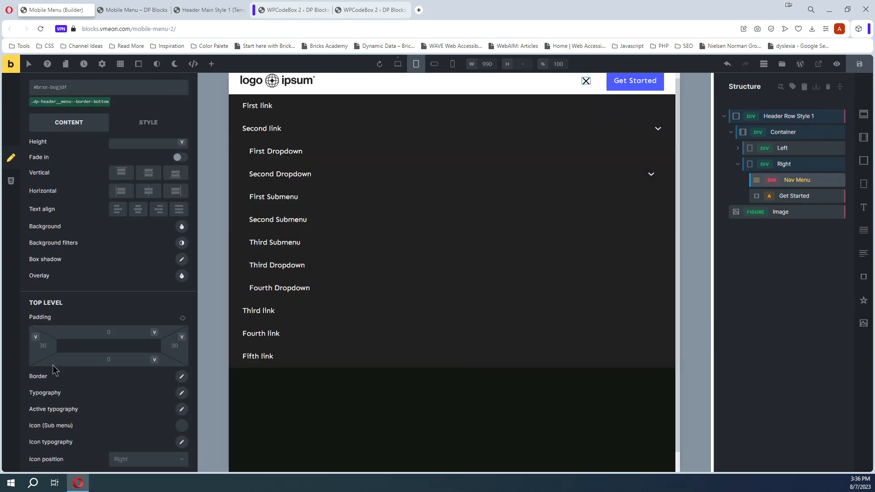
click(43, 346)
key(ctrl+v)
click(168, 346)
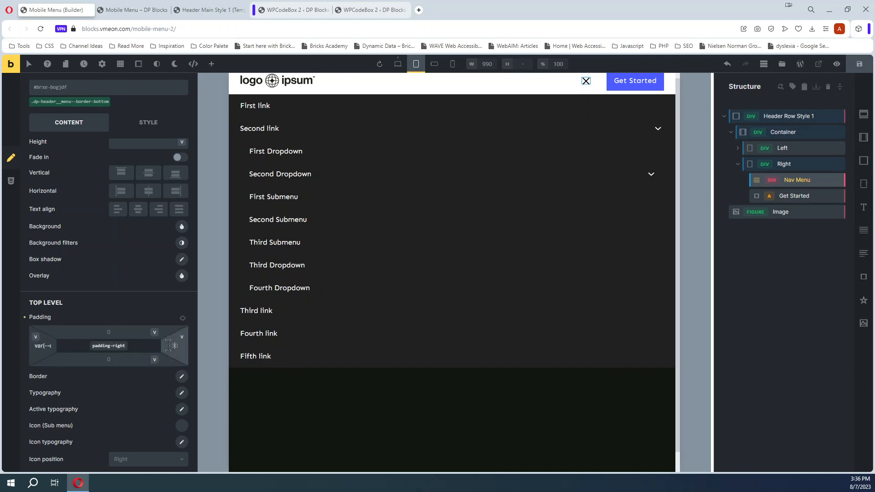
key(ctrl+v)
- Set the sub menu's right padding to var(--dp-section-padding-inline) at ID level and save the page
scroll(160, 407, down, 2)
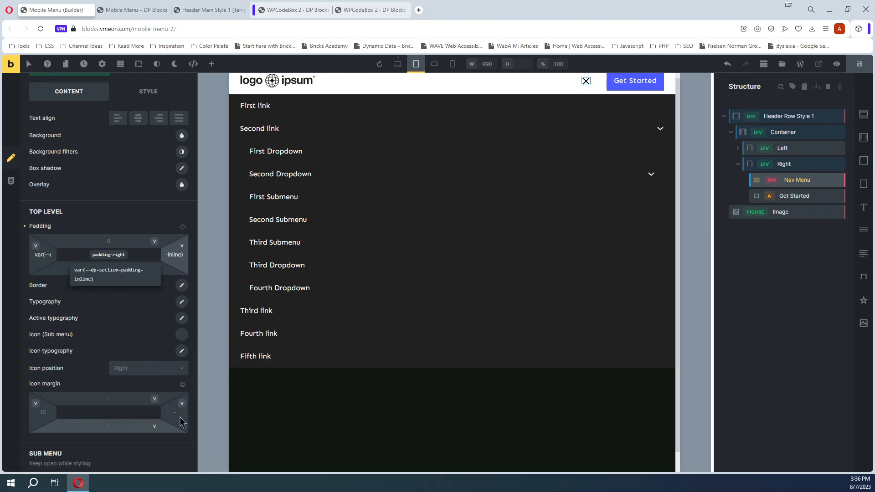
scroll(182, 422, down, 3)
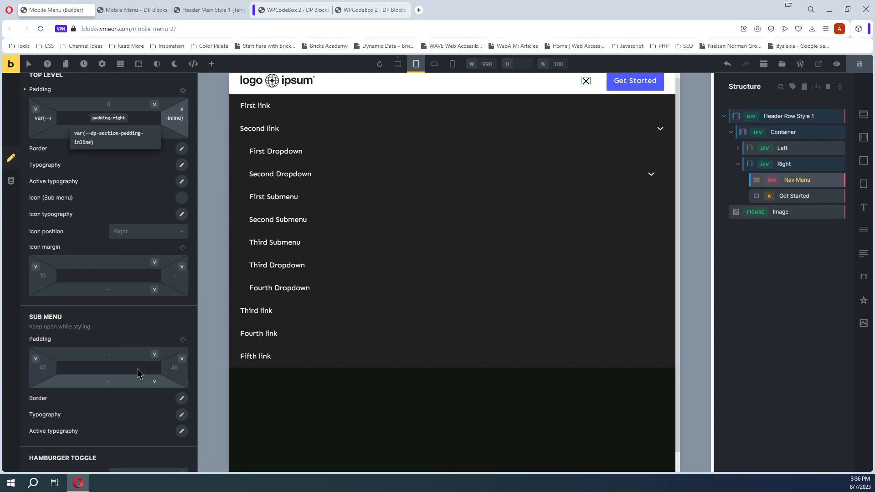
click(169, 367)
text(var(--dp-section-padding-inline))
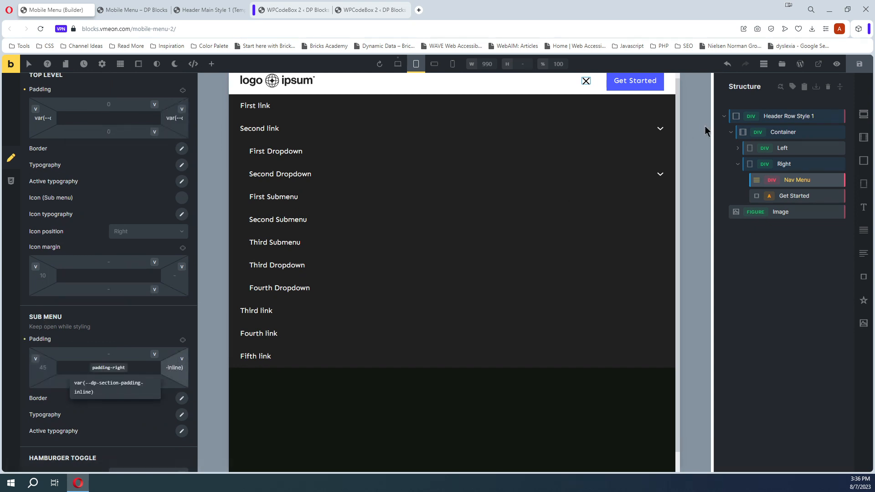
click(859, 64)
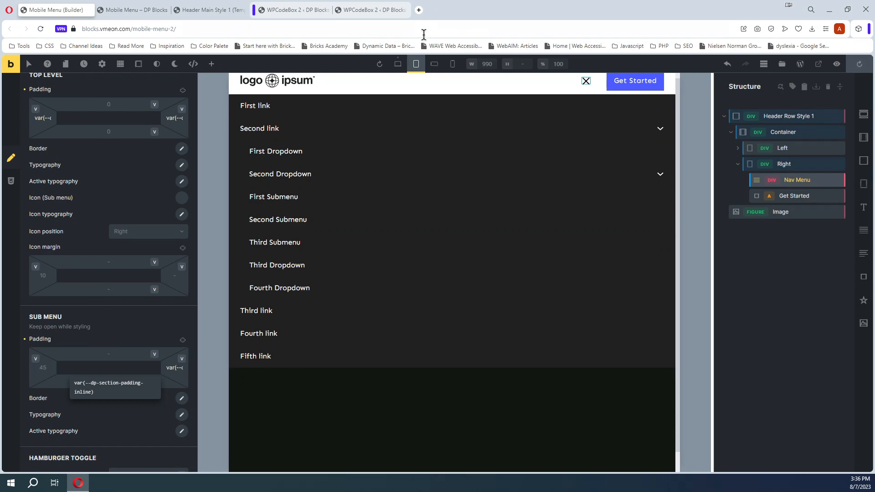
key(alt)
- Inspect the First link on the front end and examine the padding rule generated for the element's ID
click(150, 6)
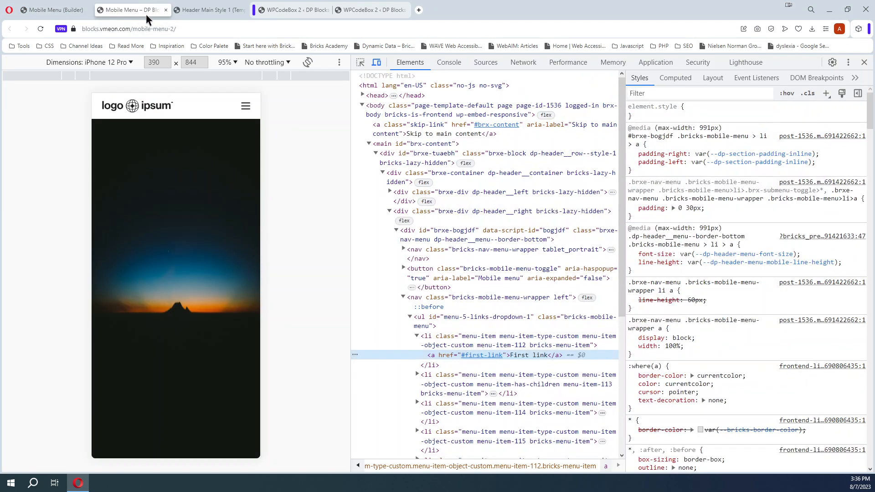
right_click(138, 139)
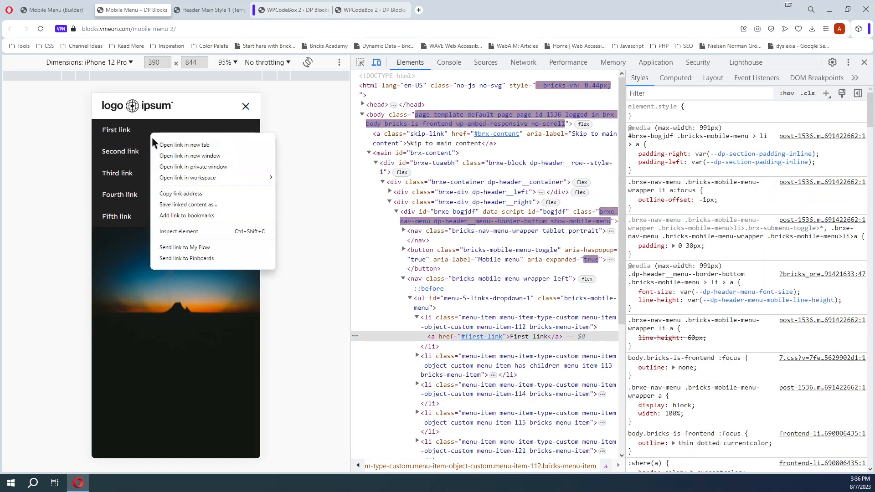
click(187, 229)
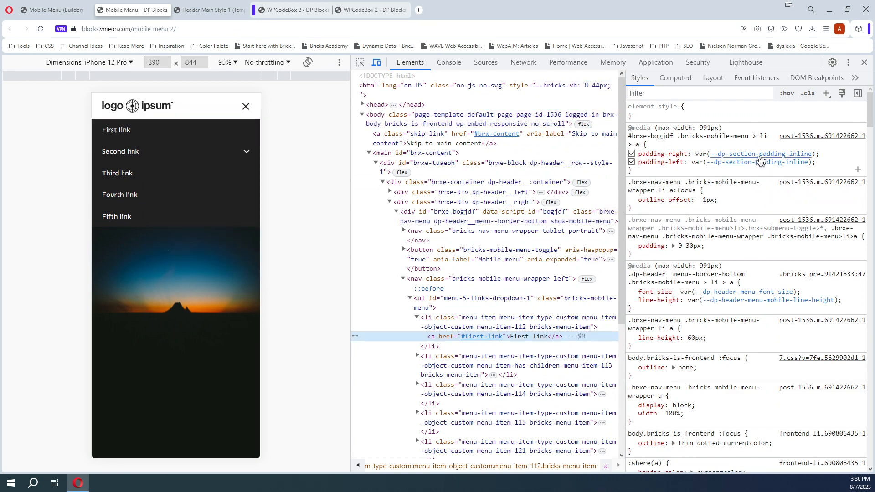
mouse_move(759, 158)
- In the builder, clear the ID-level sub menu and top-level padding and reselect the .dp-header__menu--border-bottom class
click(57, 8)
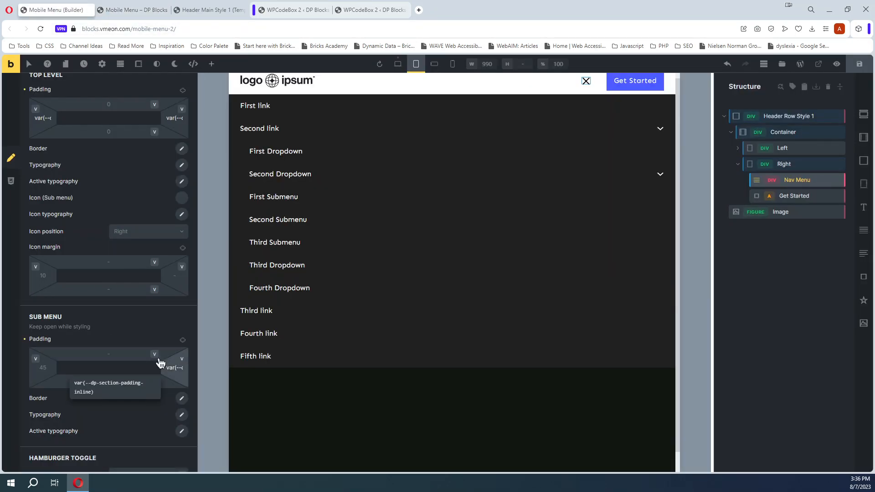
click(173, 368)
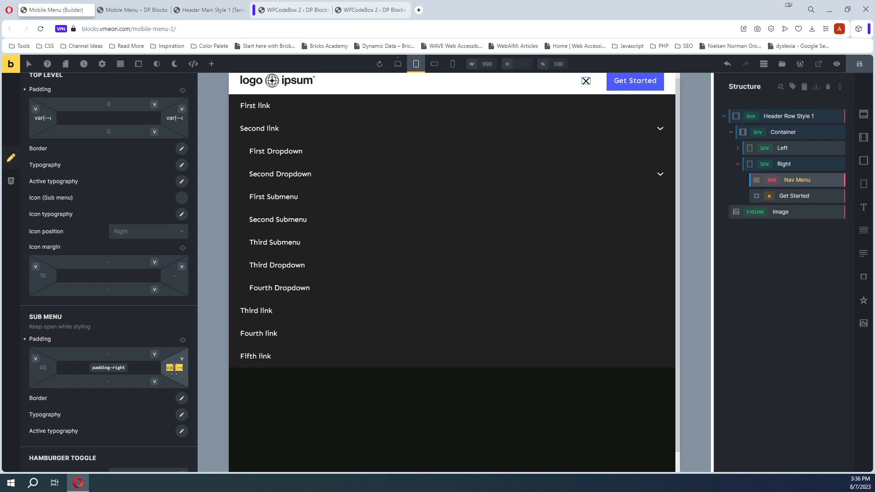
key(BackSpace)
scroll(137, 327, up, 2)
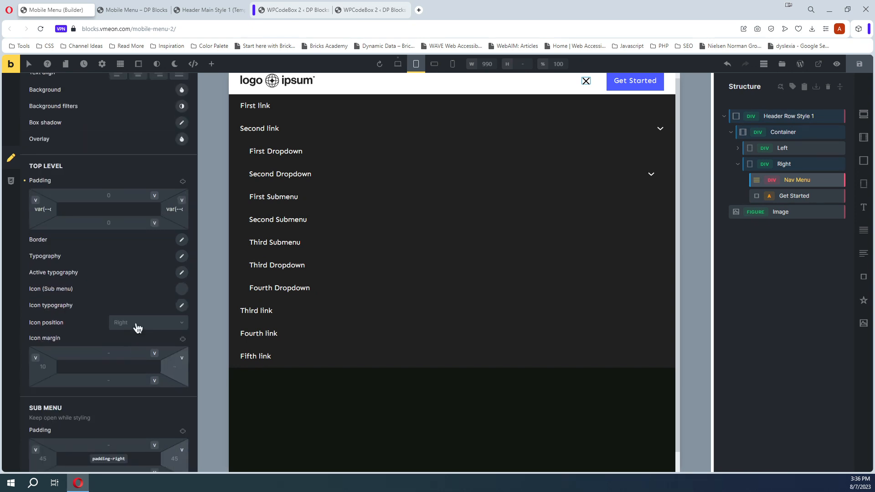
click(24, 181)
scroll(51, 169, up, 7)
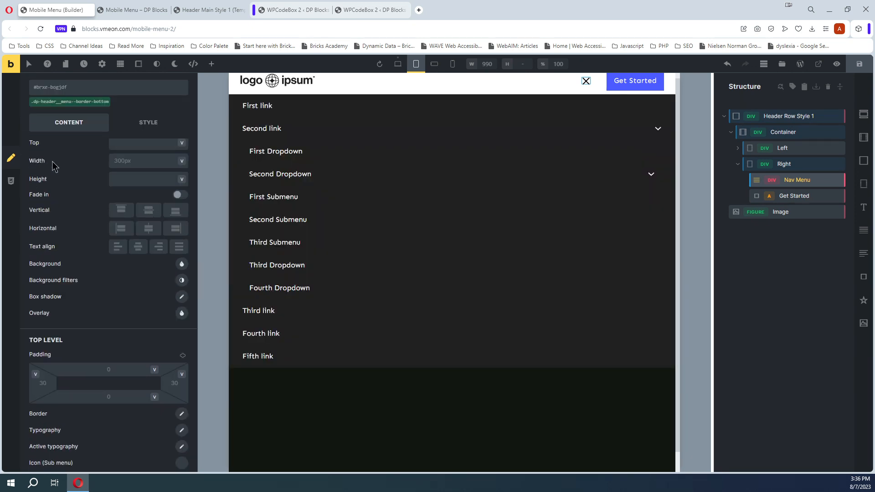
click(68, 102)
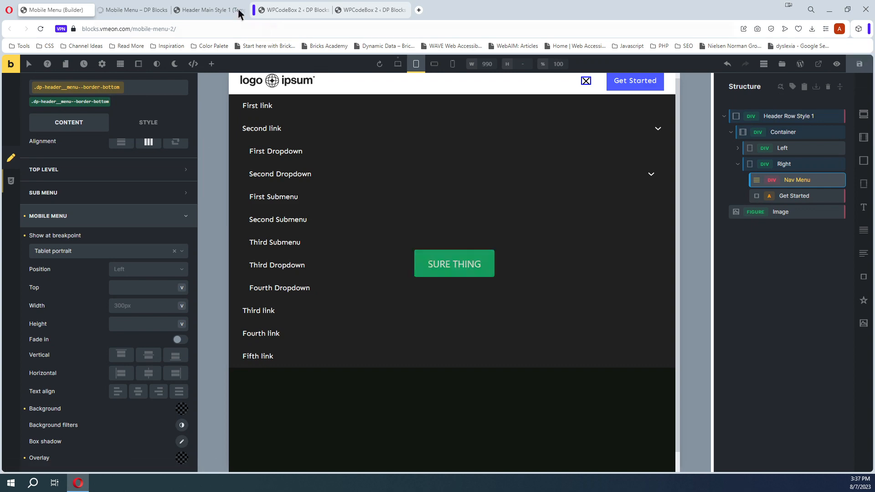
- Inspect the First link on the front end's mobile menu and copy the full selector of its padding: 0 30px rule
click(127, 9)
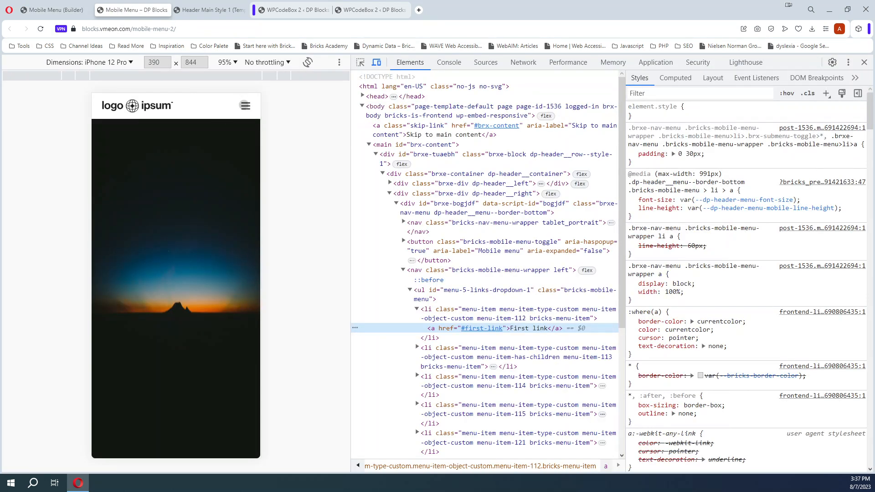
click(245, 105)
right_click(152, 123)
click(197, 224)
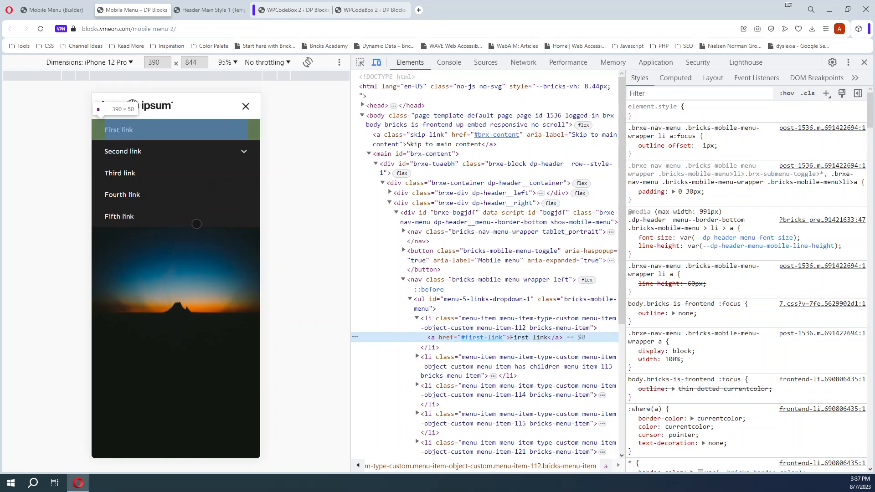
click(673, 174)
key(ctrl+c)
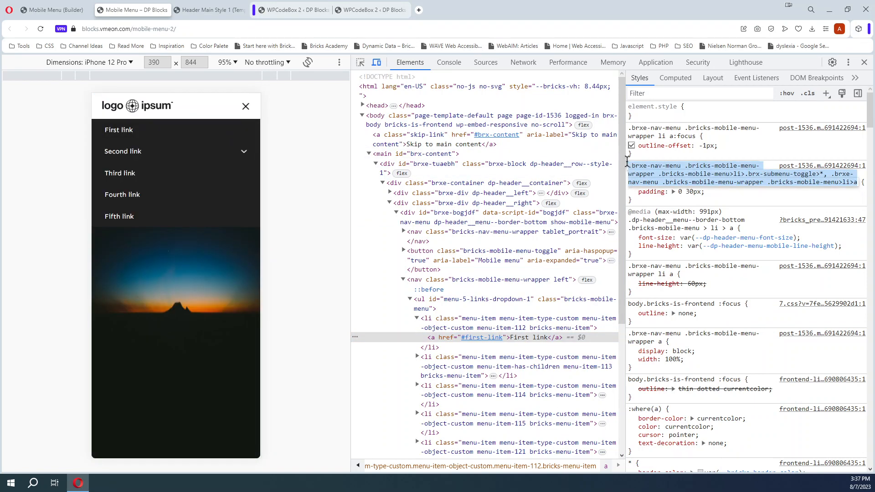
- Paste the copied selector below the existing rules in the .dp-header__menu--border-bottom class's custom CSS in the builder
click(57, 10)
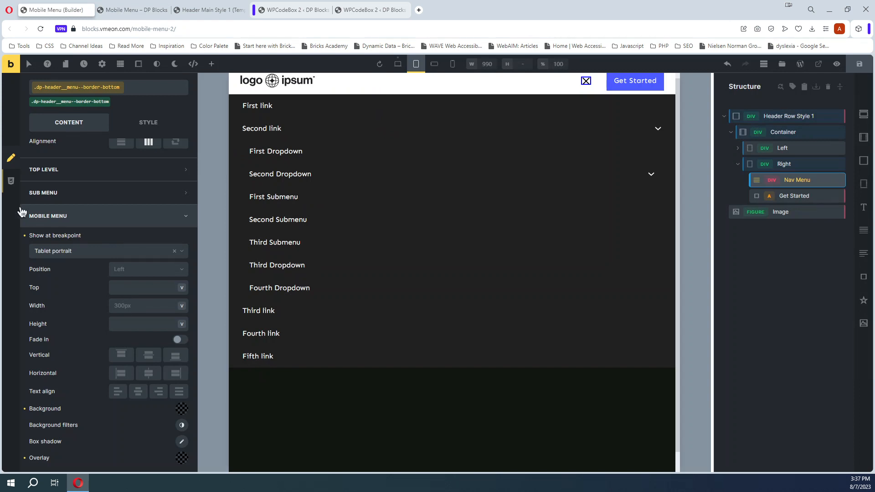
click(11, 181)
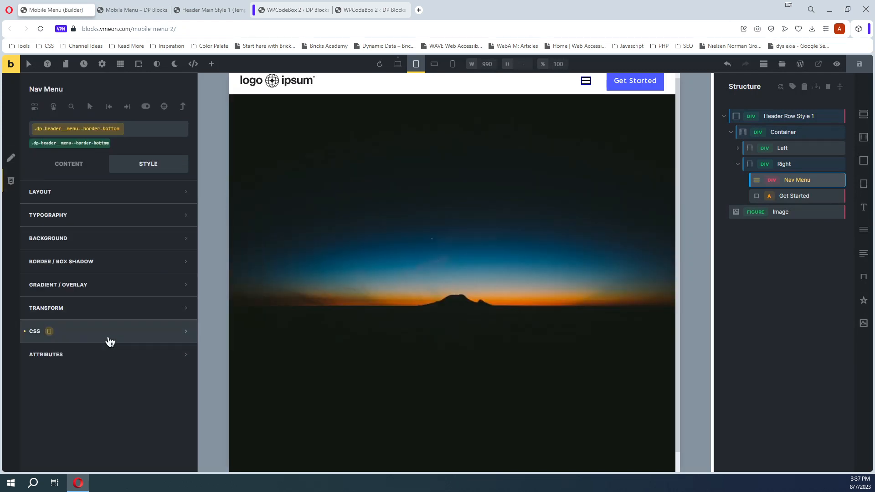
click(111, 341)
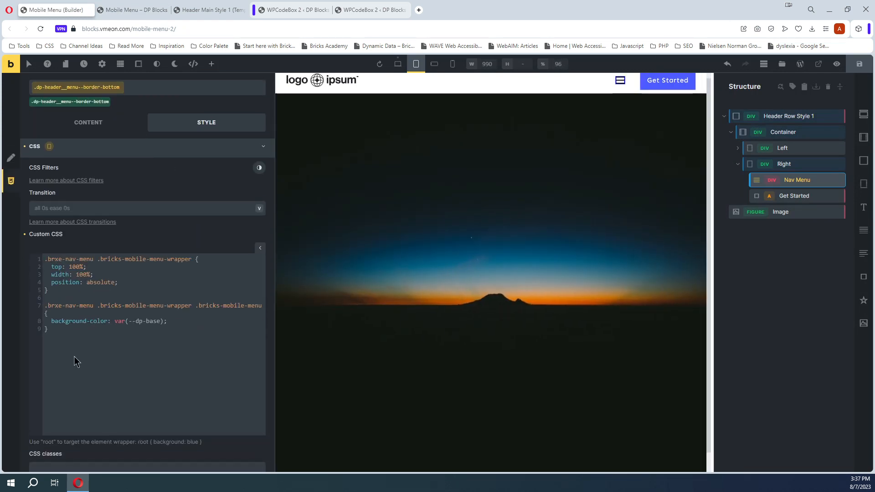
key(Return)
key(Return)
key(ctrl+v)
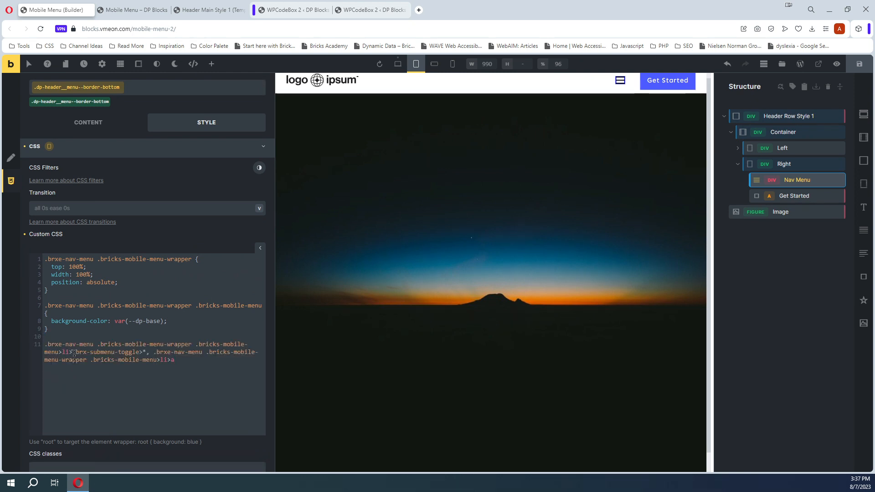
- Open a rule block for the pasted link selector and enter padding 0 with the --dp-section-padding-inline variable as the horizontal value
text({)
key(Return)
text(pa)
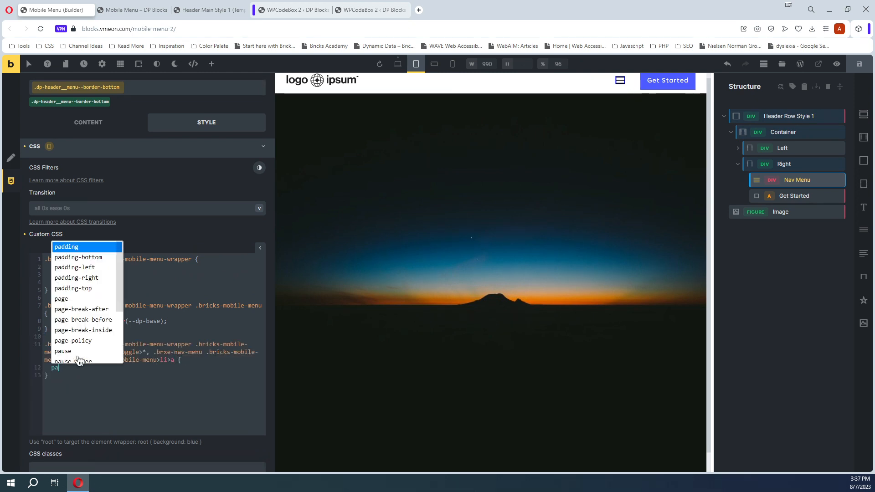
text(dding: 0)
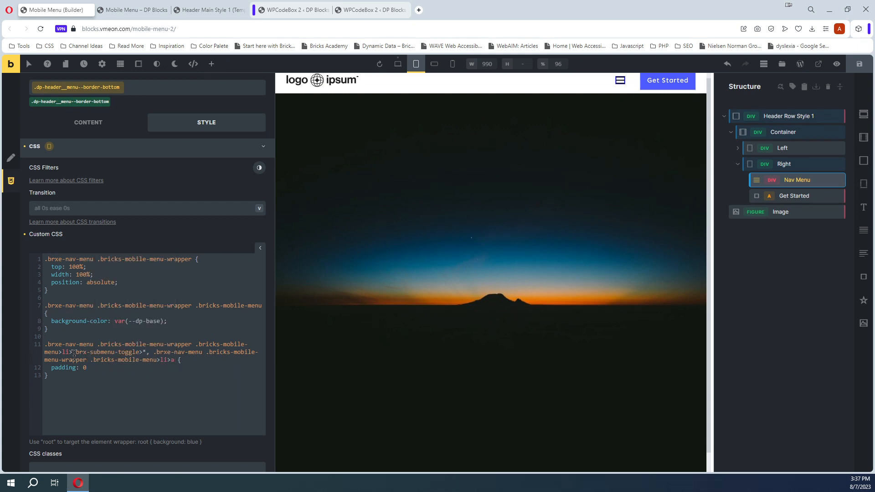
text( var()
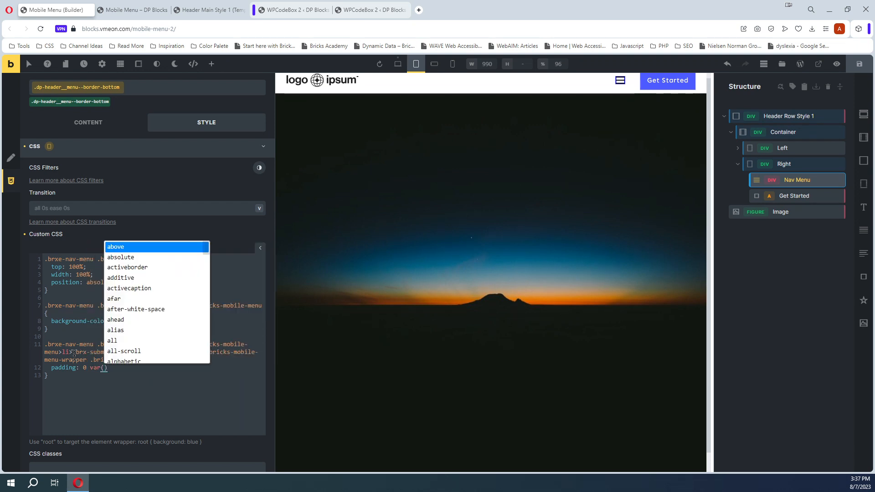
text(--dp-s)
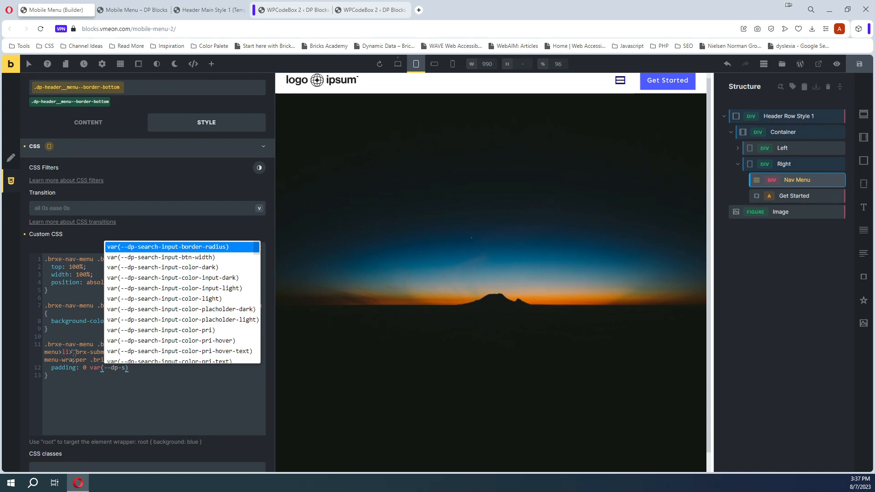
text(ection)
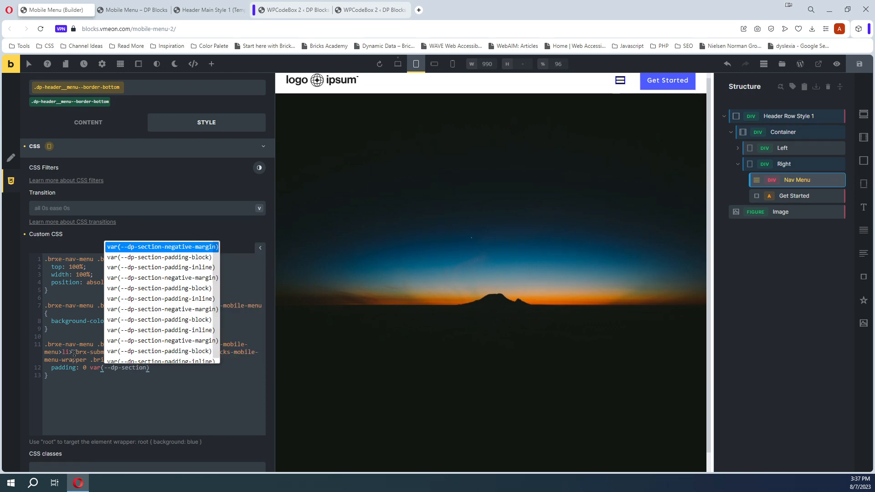
key(Down)
key(Down)
key(Return)
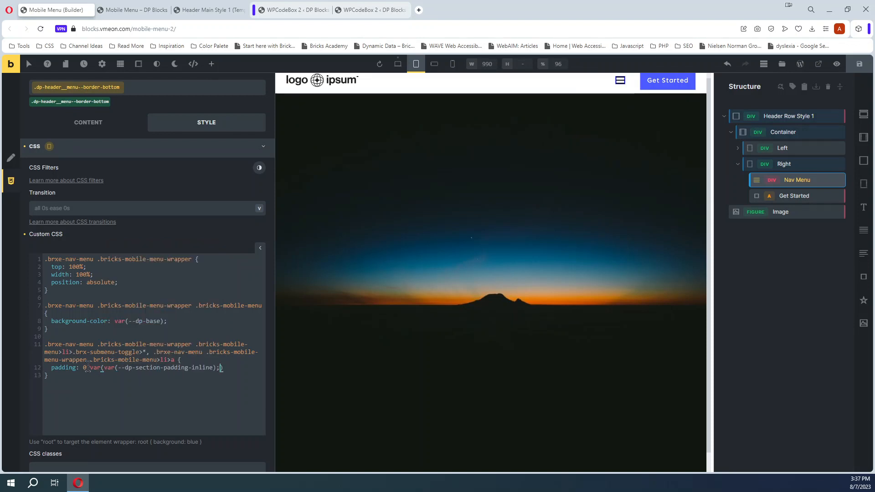
- Replace the doubled var() value so the declaration reads padding: 0 var(--dp-section-padding-inline); and save the page
drag(85, 367, 229, 369)
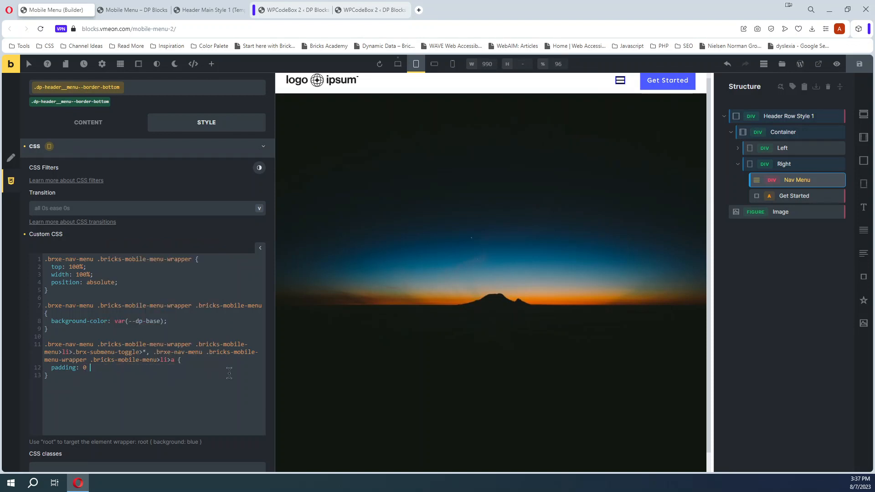
text(--d)
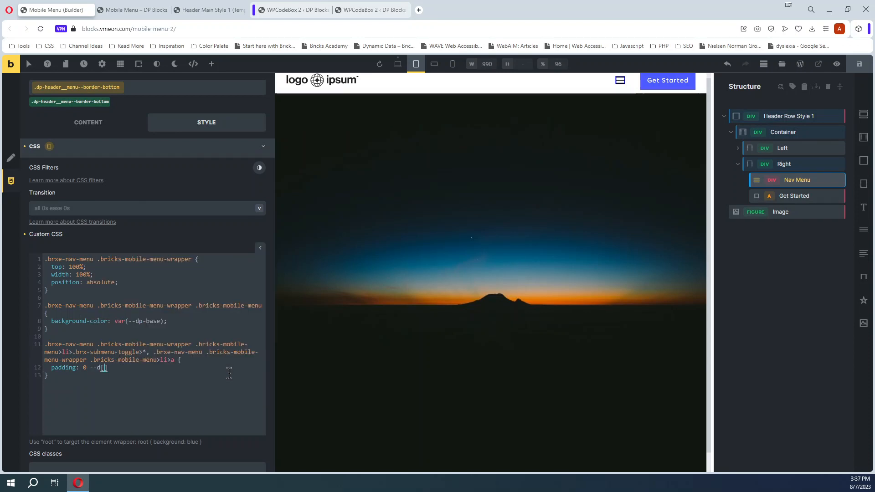
text(p-)
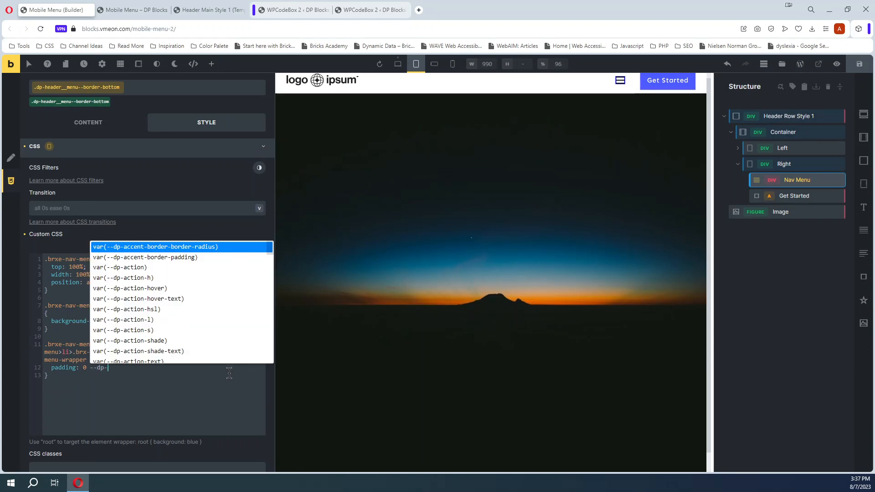
text(sec)
key(Down)
key(Down)
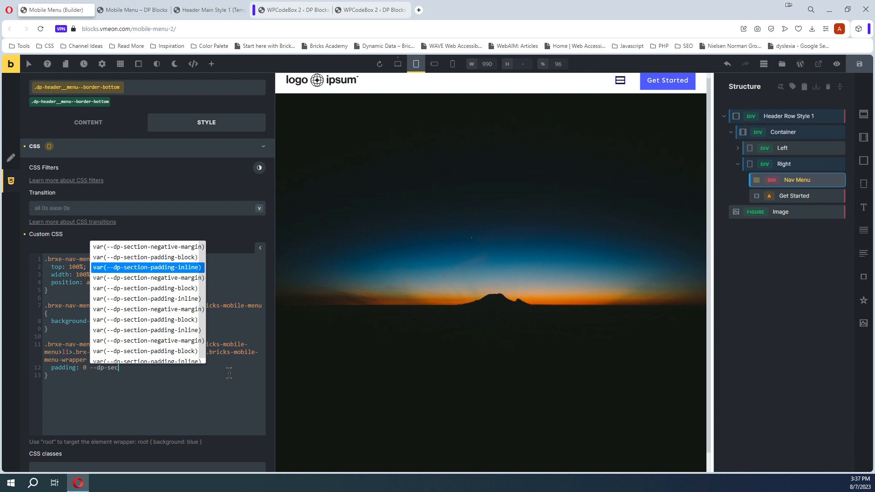
key(Return)
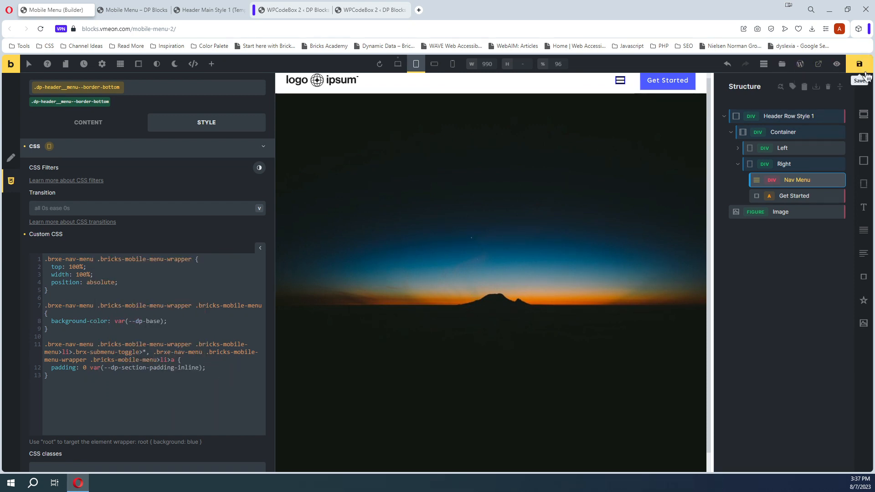
- Reload the front-end page, reopen the mobile menu and inspect the First link's padding rules
click(146, 10)
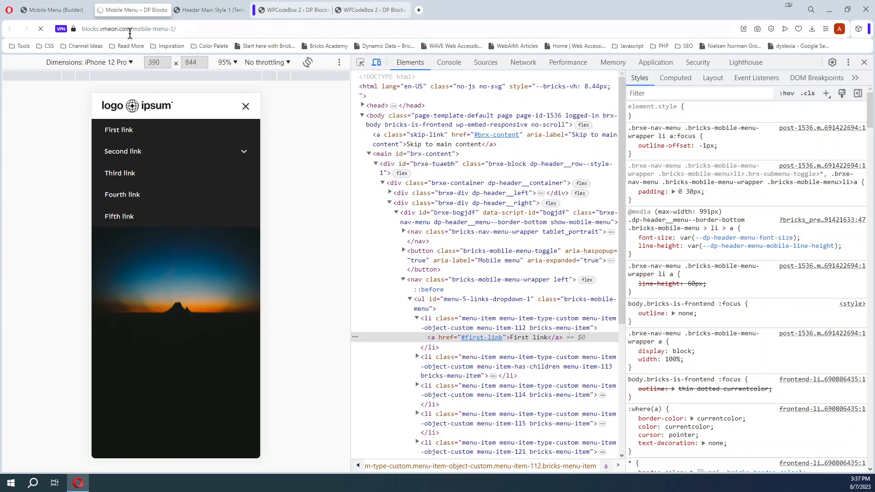
click(246, 106)
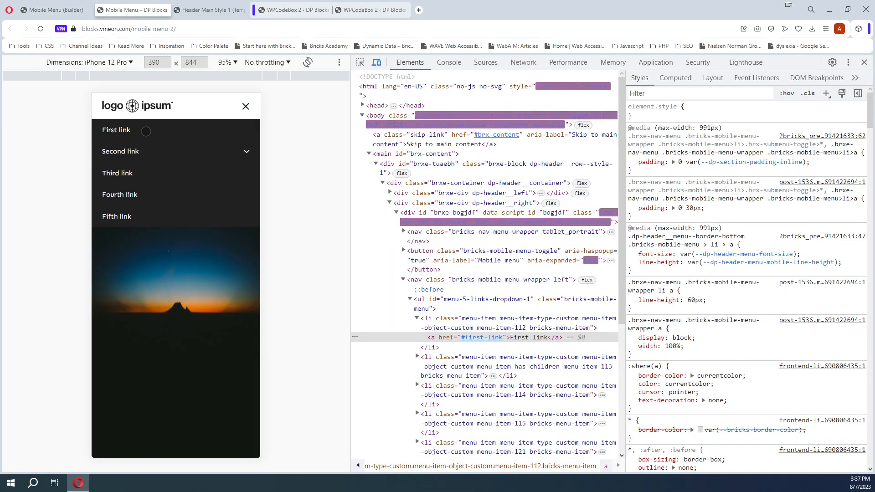
right_click(147, 132)
click(180, 230)
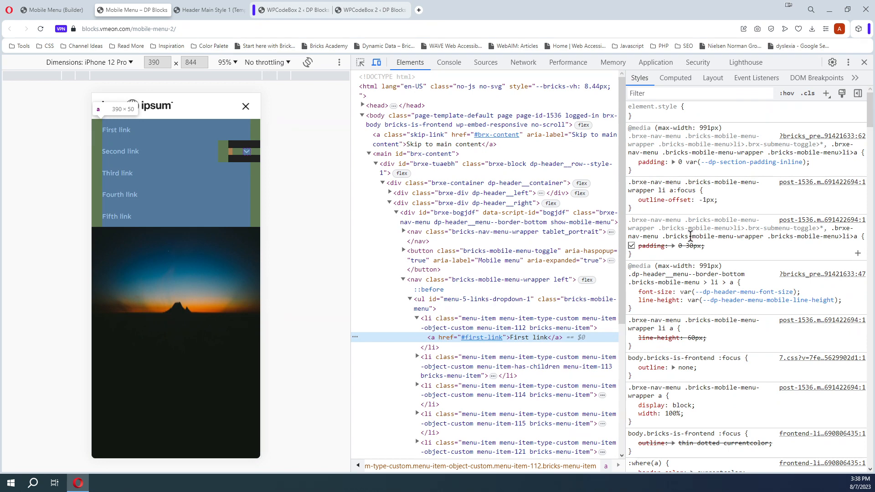
- Expand the Second link and toggle its Second Dropdown to compare the alignment of the submenu arrows
click(246, 152)
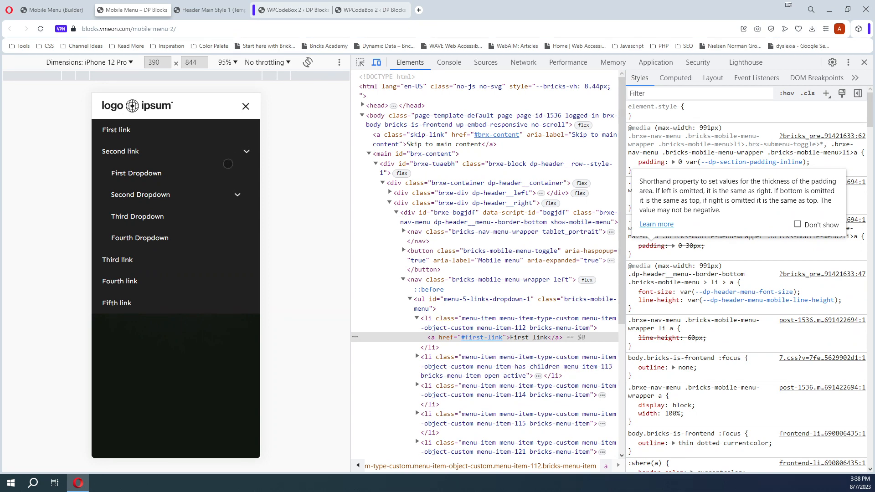
click(236, 195)
click(236, 194)
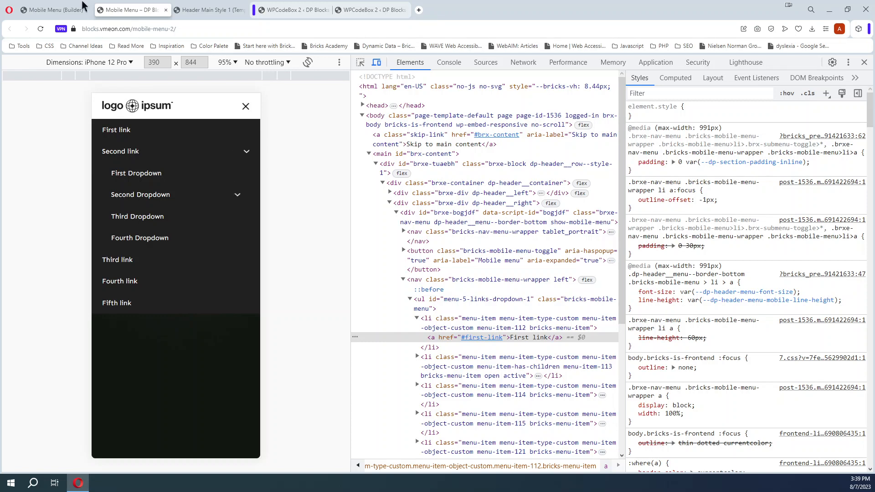
- Return to the builder and open the Nav Menu's mobile menu content settings at the sub menu padding
click(57, 10)
click(76, 122)
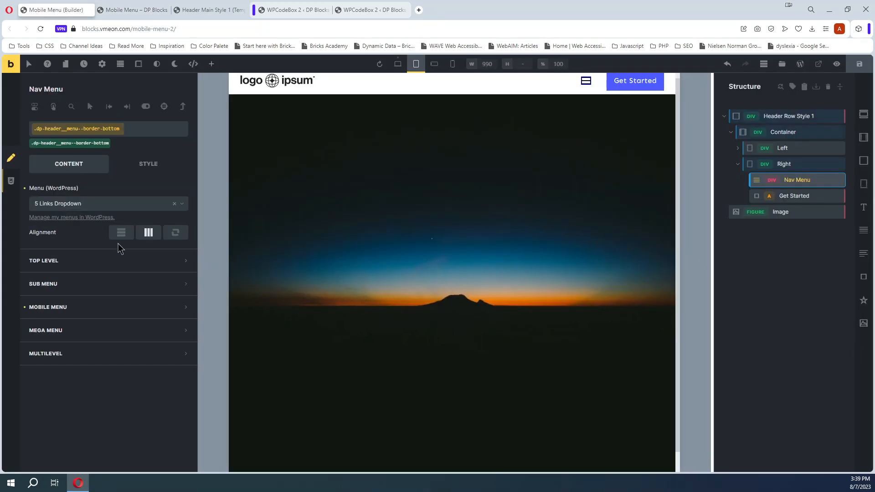
click(90, 307)
scroll(98, 299, down, 5)
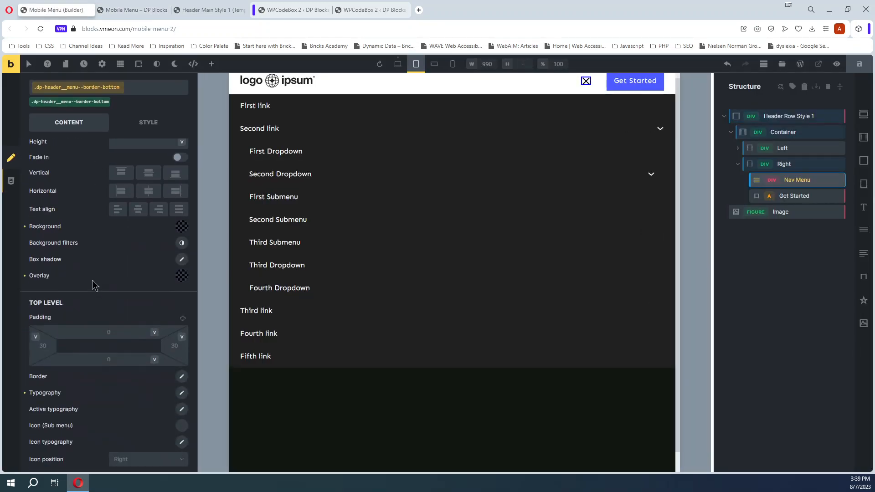
scroll(94, 286, down, 6)
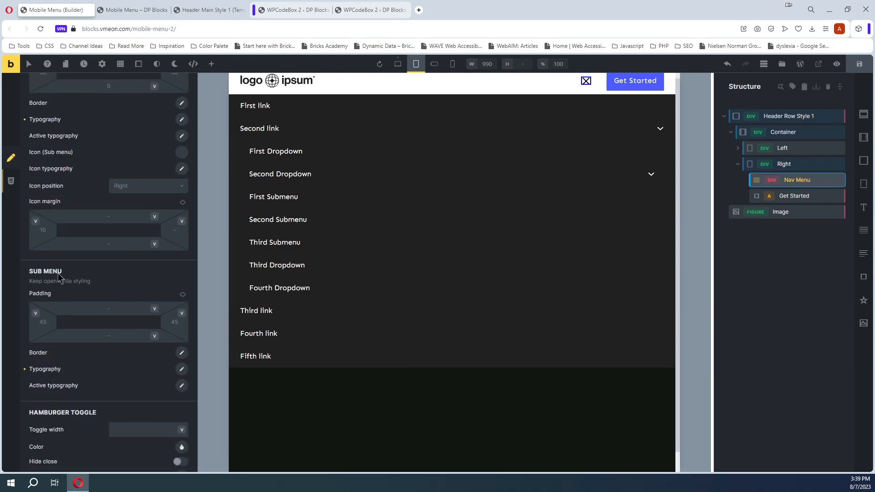
scroll(68, 274, up, 2)
scroll(98, 255, down, 2)
click(175, 322)
key(ctrl+v)
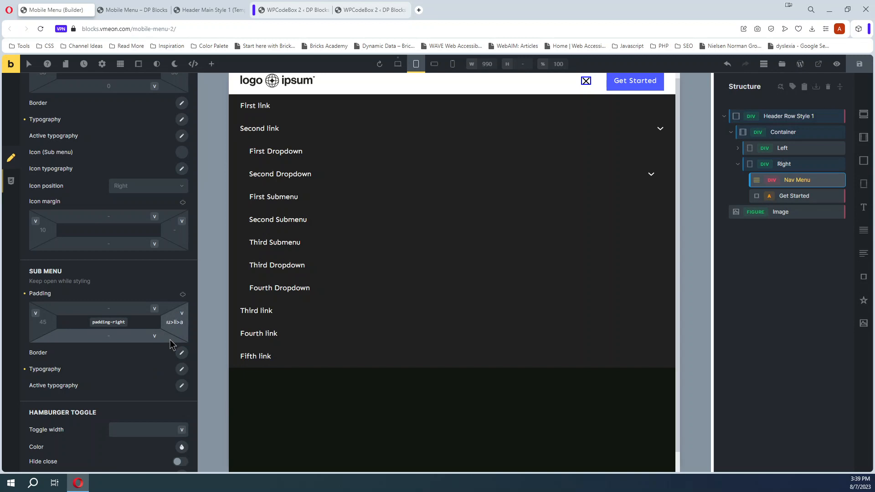
key(ctrl+a)
key(BackSpace)
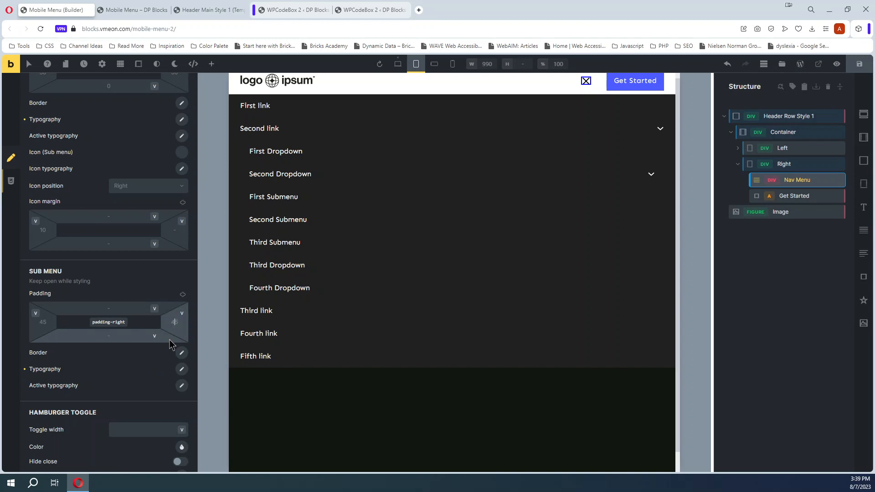
- Copy the value var(--dp-section-padding-inline) from the link padding rule in the class's custom CSS
click(6, 179)
click(102, 335)
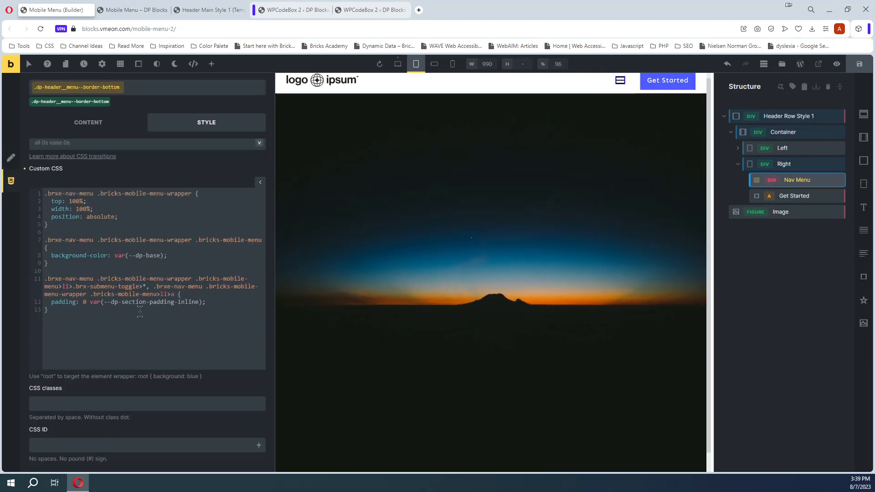
drag(90, 303, 203, 302)
right_click(203, 303)
click(217, 151)
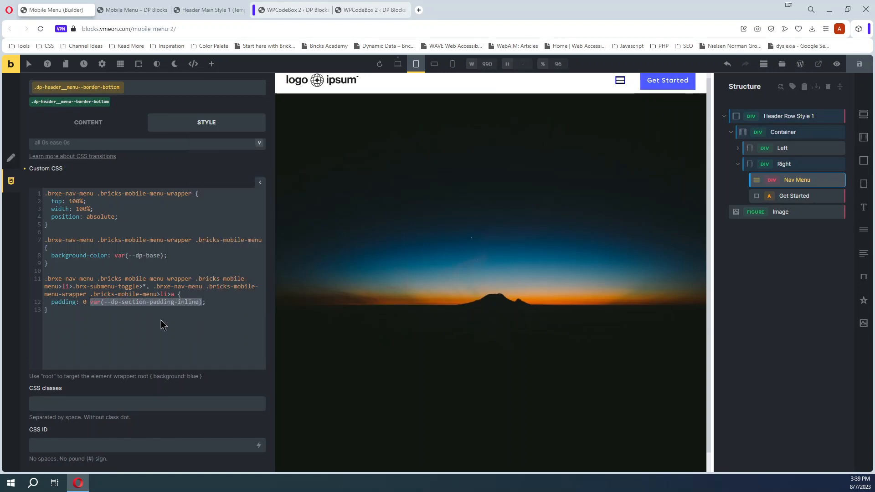
- Set the mobile sub menu's right padding to var(--dp-section-padding-inline) and save the page
scroll(161, 325, up, 3)
click(87, 169)
click(104, 308)
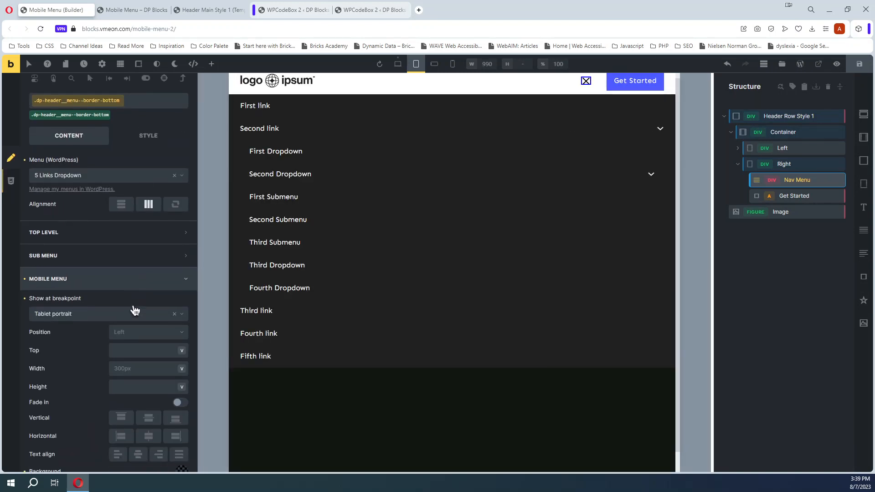
scroll(135, 310, down, 10)
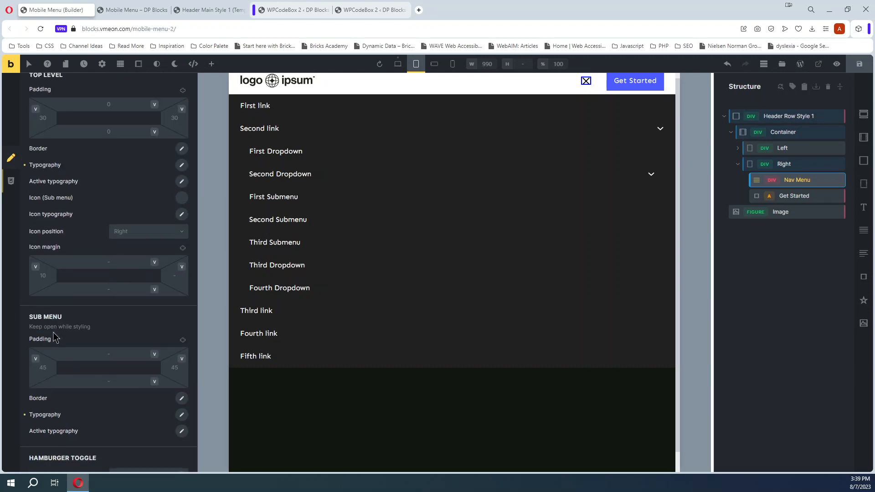
click(175, 367)
key(ctrl+v)
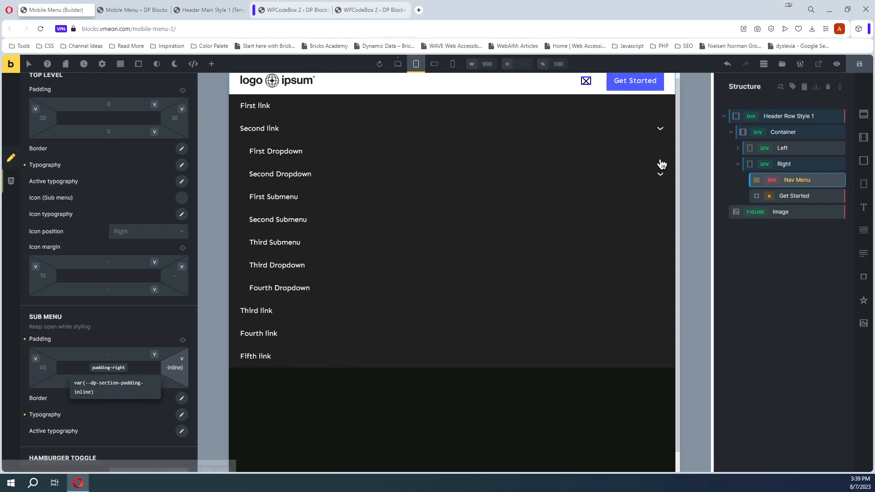
click(860, 63)
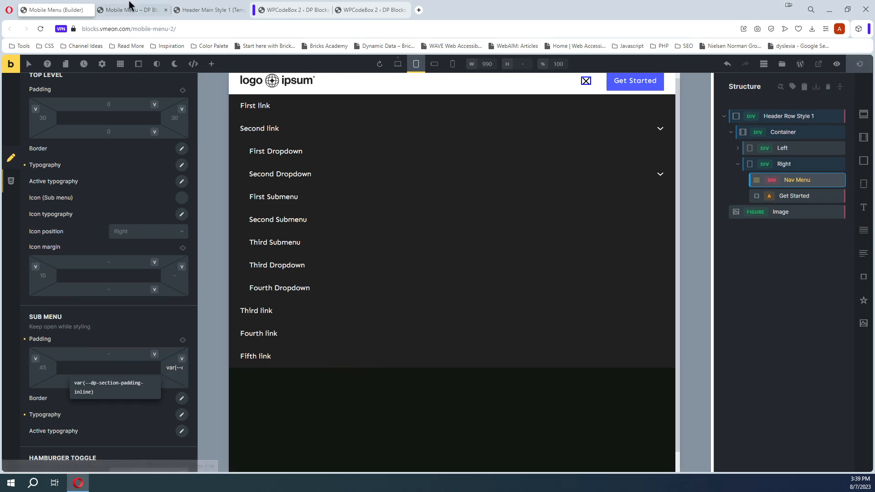
- Reload the front-end page, reopen the mobile menu and expand the Second link to check the dropdown arrow alignment
click(129, 6)
key(ctrl+r)
click(246, 106)
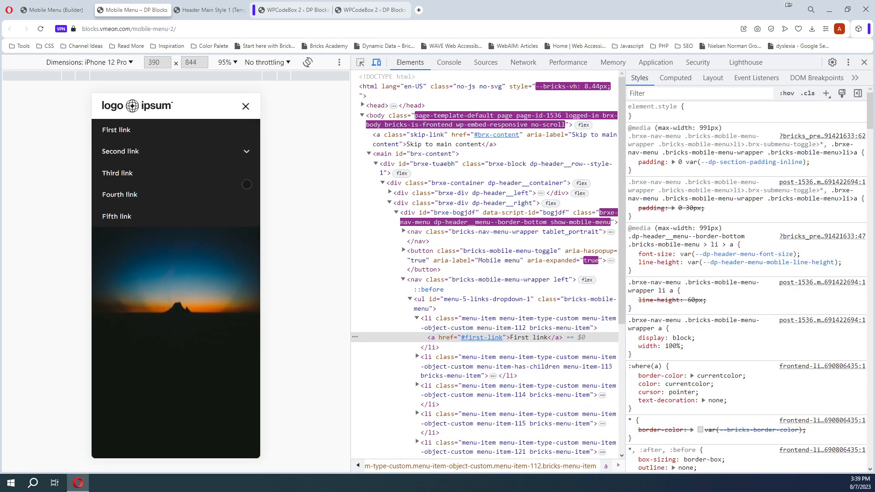
click(246, 152)
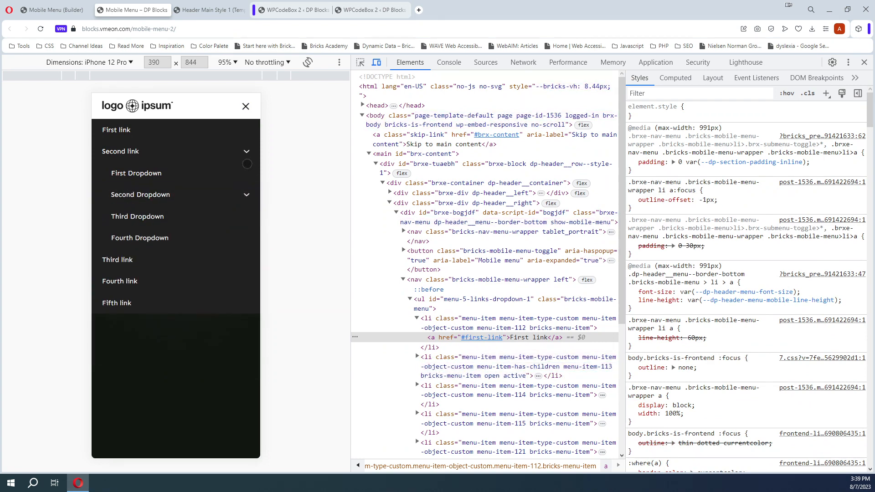
click(246, 151)
click(246, 150)
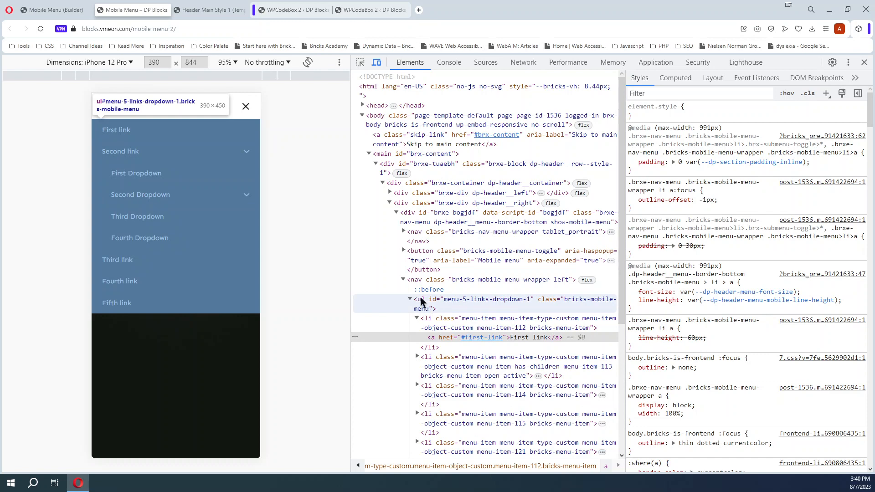
- Examine the mobile menu markup from the bricks-mobile-menu-wrapper down to the Second link's brx-submenu-toggle and its button
click(415, 278)
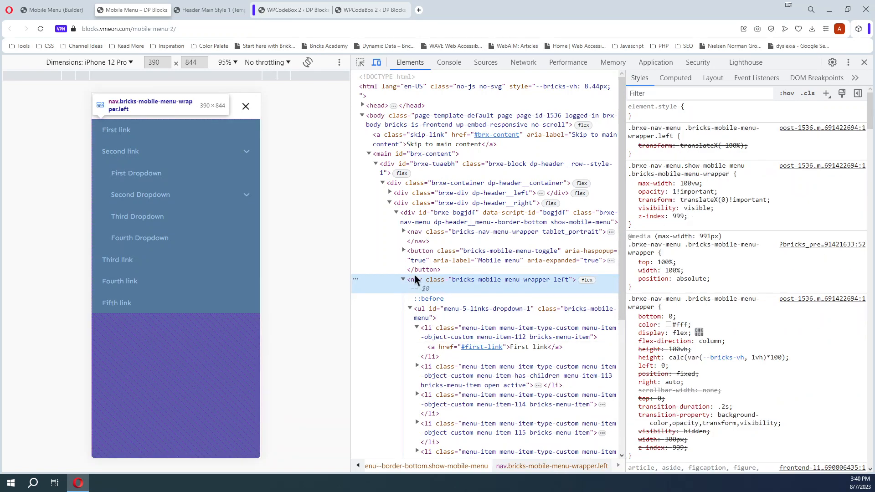
click(438, 309)
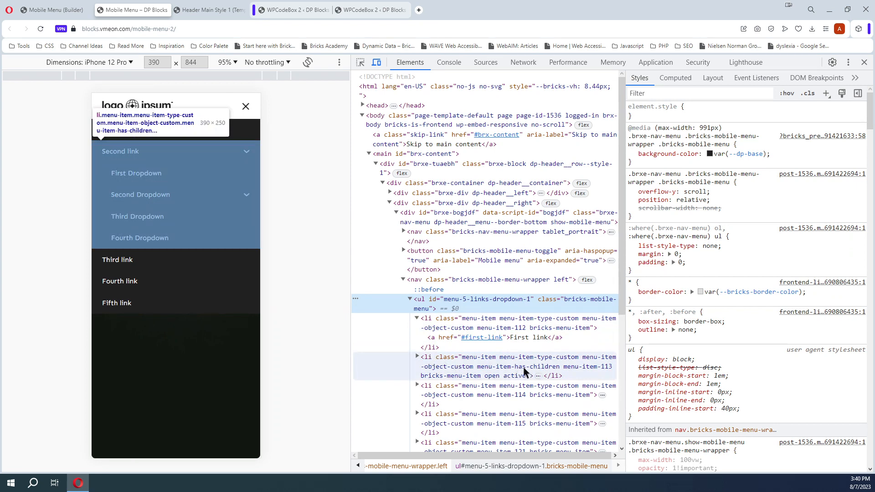
click(417, 357)
scroll(458, 332, down, 2)
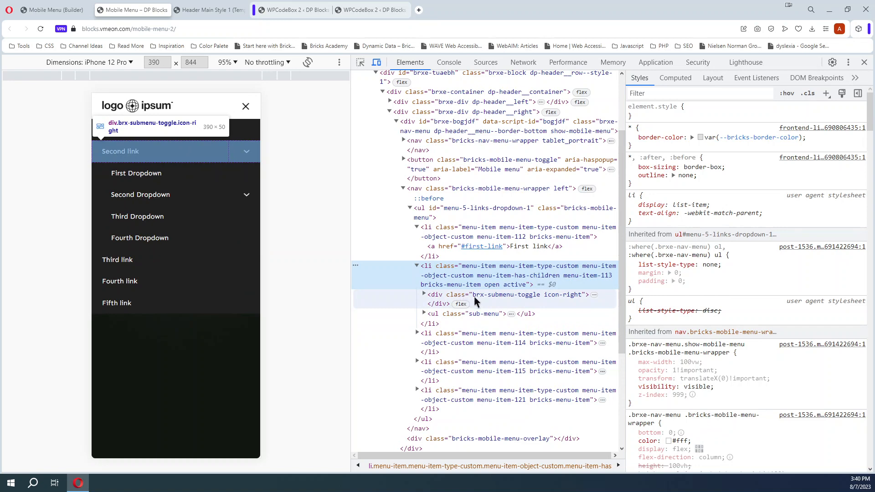
click(431, 299)
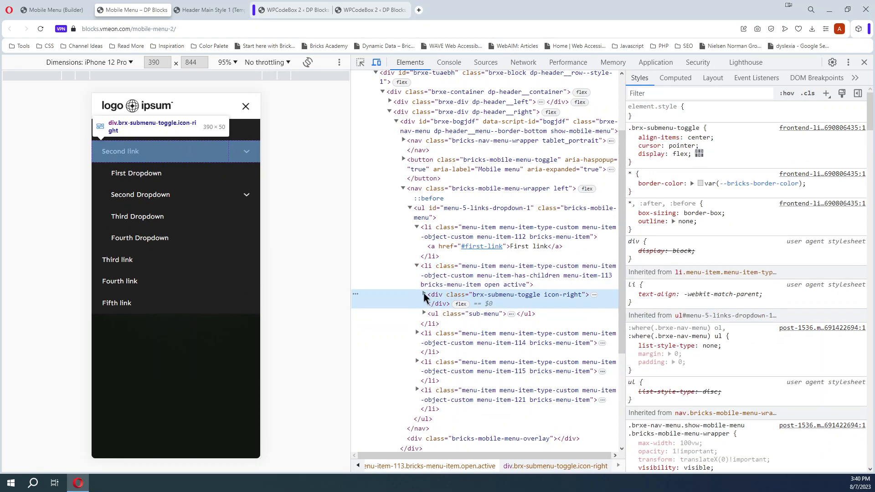
click(423, 293)
click(461, 323)
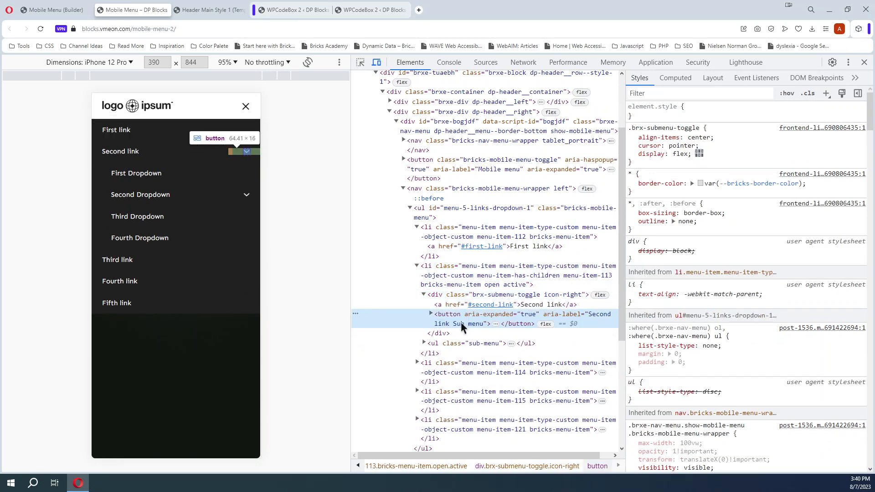
- Inspect the svg icon inside the Second link's toggle button and check how its list item's classes change when toggling the sub menu
click(431, 314)
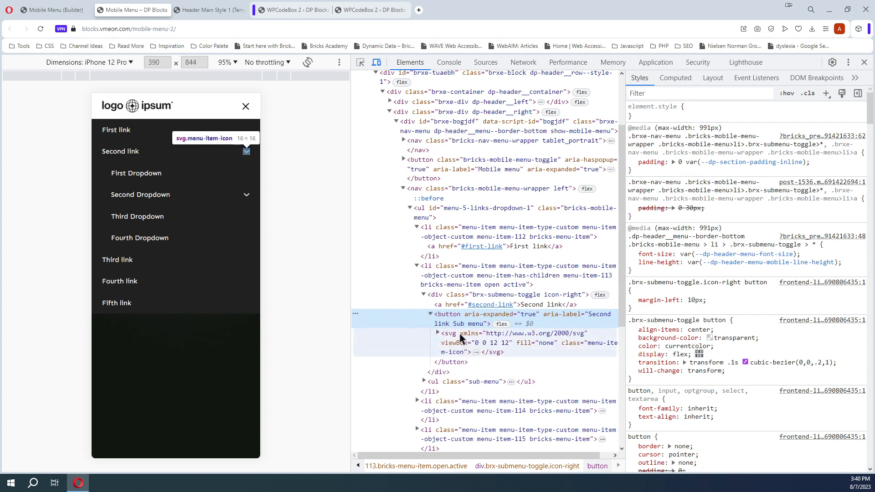
click(461, 337)
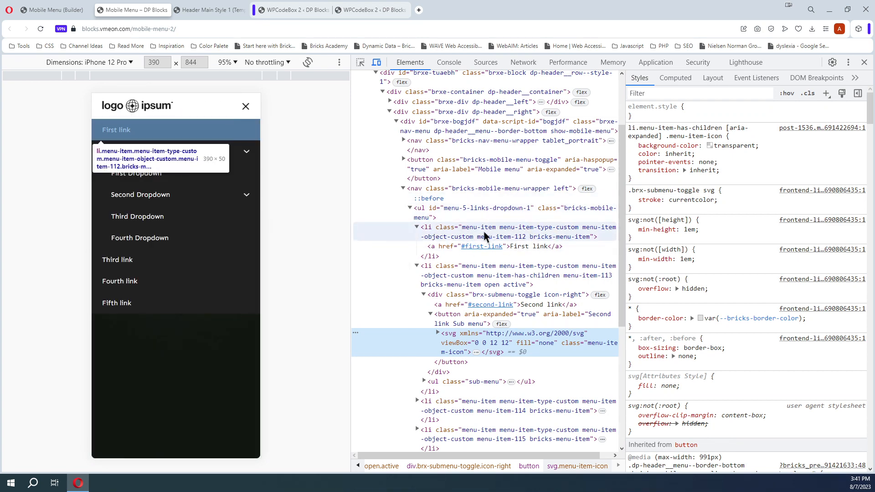
click(417, 267)
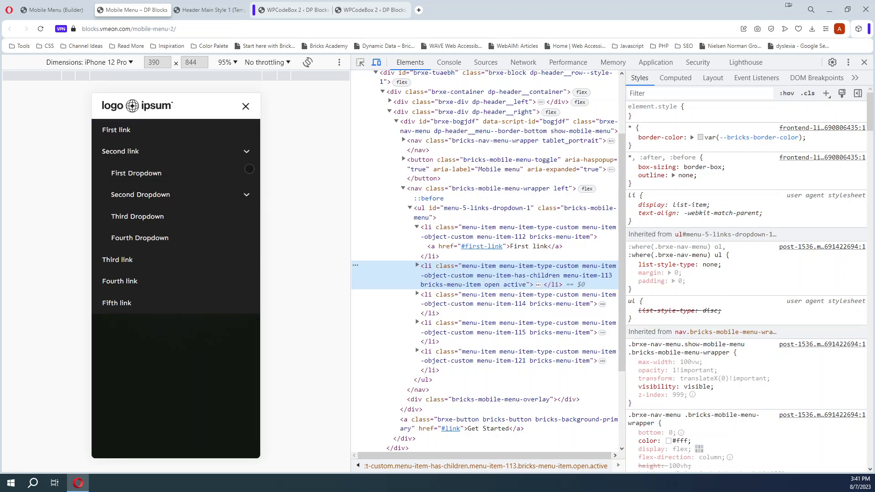
click(247, 152)
click(247, 151)
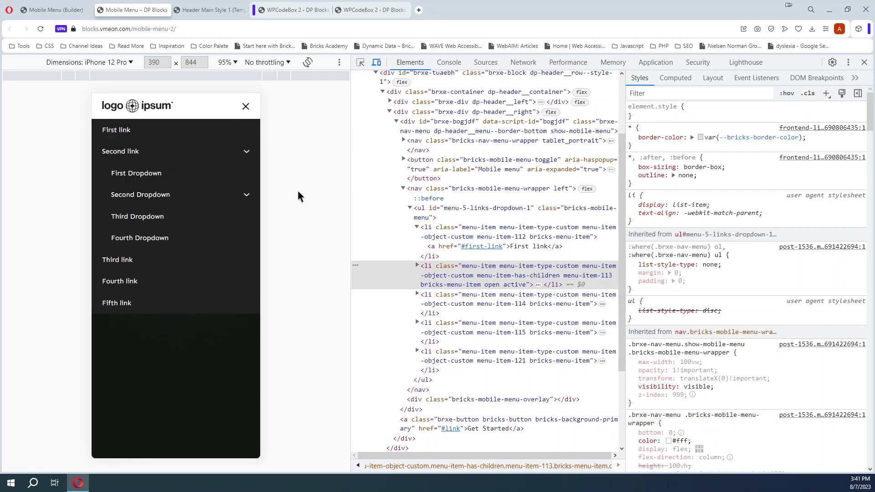
click(247, 151)
click(246, 151)
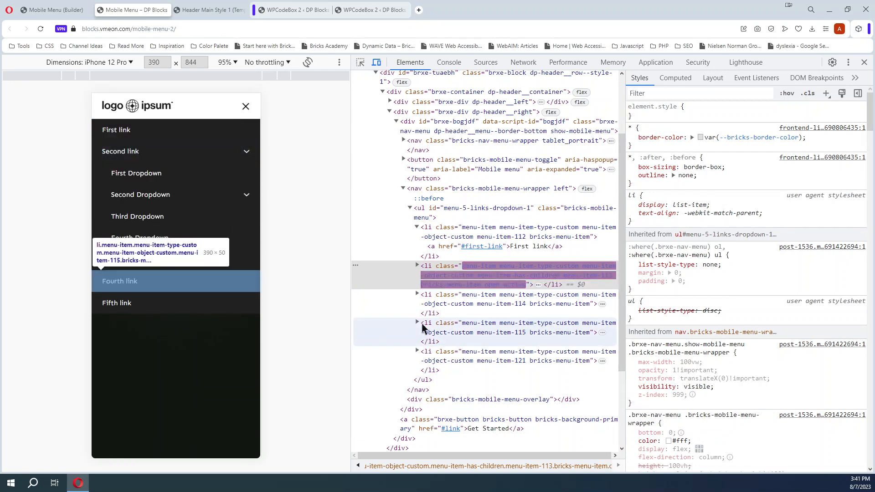
- Add a new style rule from the Second link's toggle button with the selector .bricks-mobile-menu .menu-item-has-children
click(417, 265)
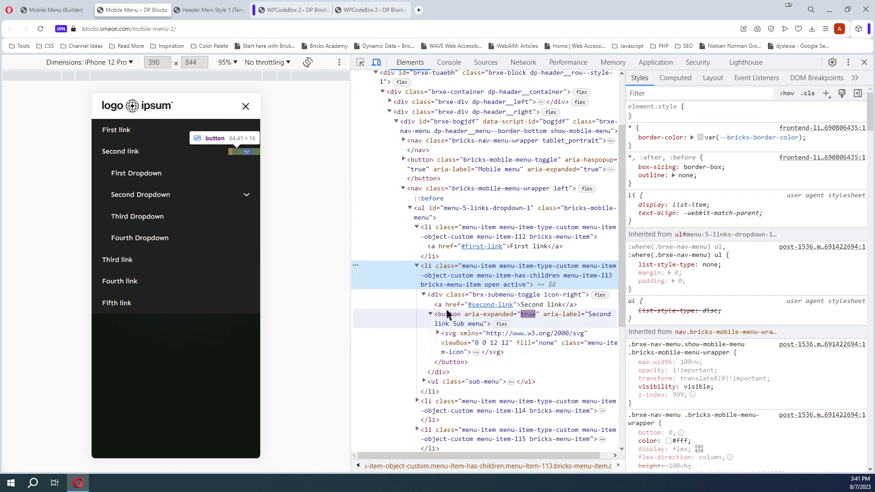
click(520, 296)
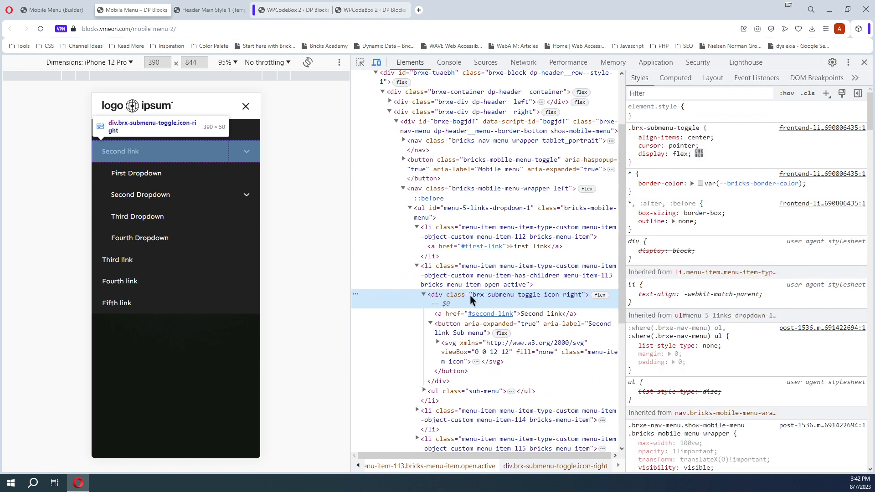
click(491, 323)
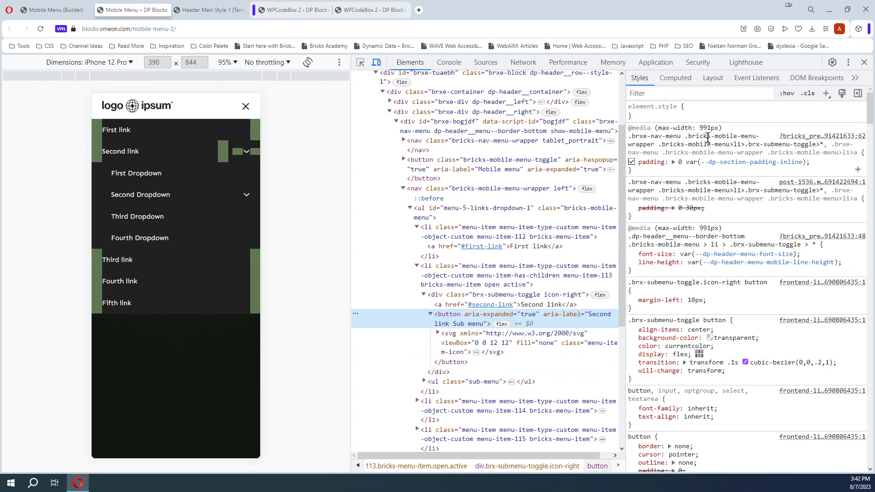
click(826, 94)
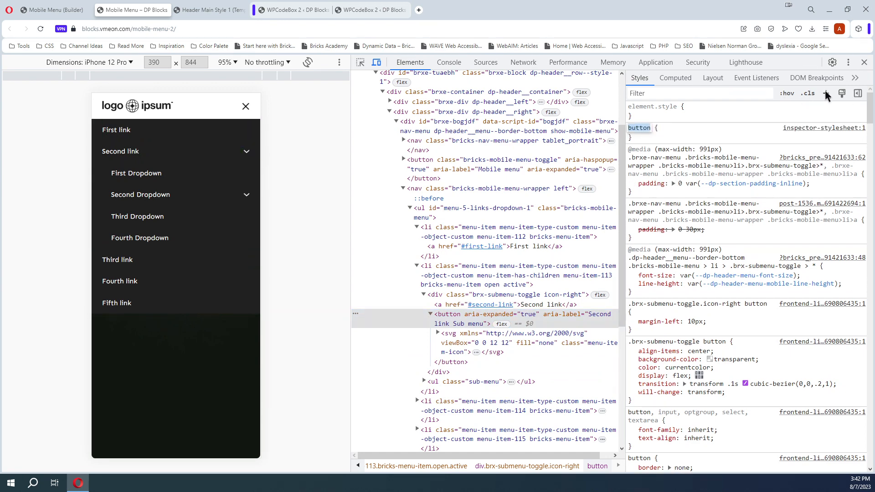
text(br)
key(BackSpace)
key(BackSpace)
text(.bric)
key(BackSpace)
text(bricks-mobile)
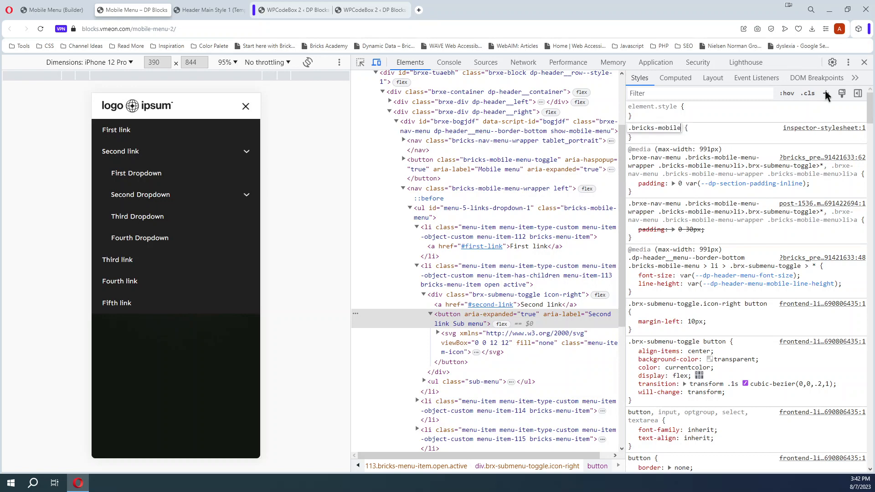
text( me)
key(BackSpace)
text(-men)
text(u)
text( .menu)
text(-item)
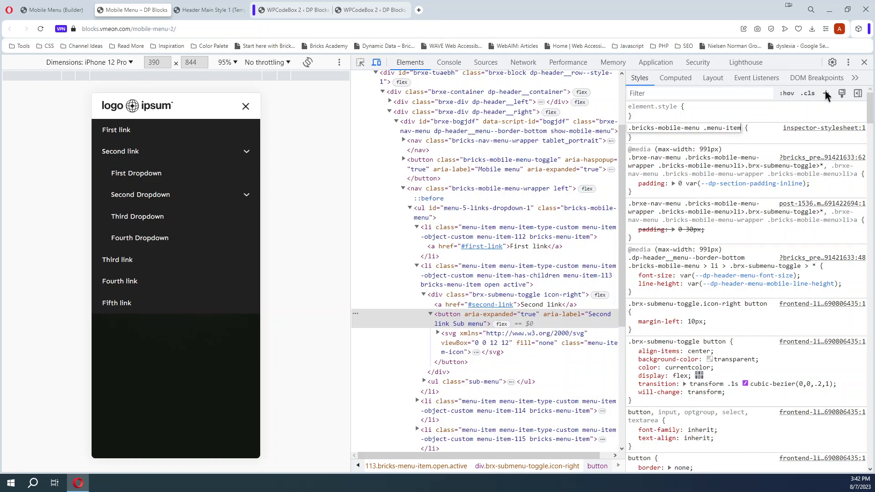
text(-has-children)
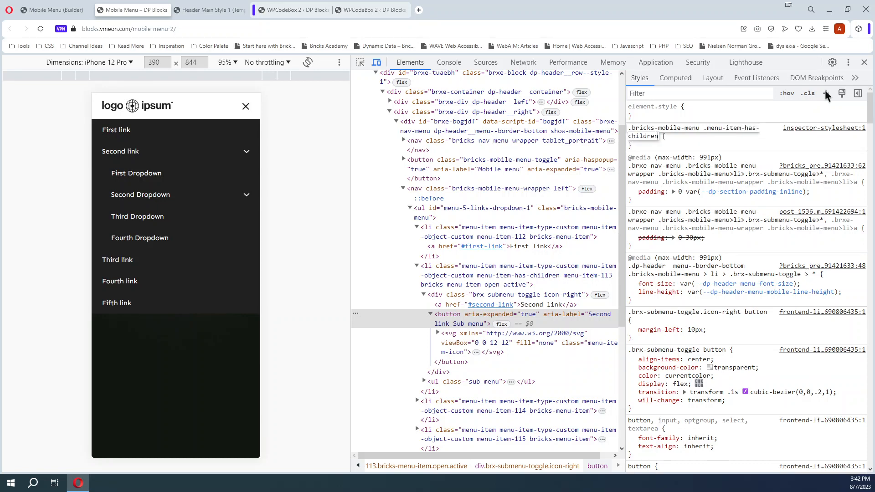
- Extend the new rule's selector with .open.active > .brx-submenu-toggle > button svg
text(.open.acti)
text(ve)
text( >)
text( .b)
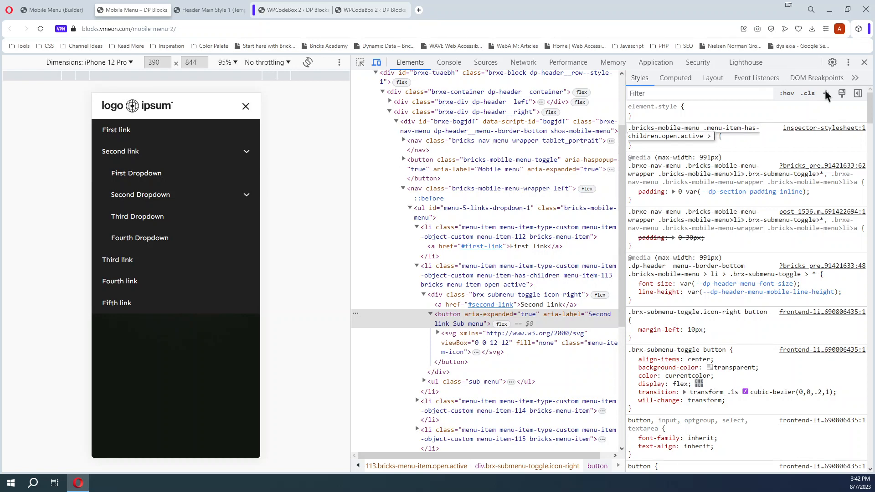
text(rx-submenu-togge)
key(BackSpace)
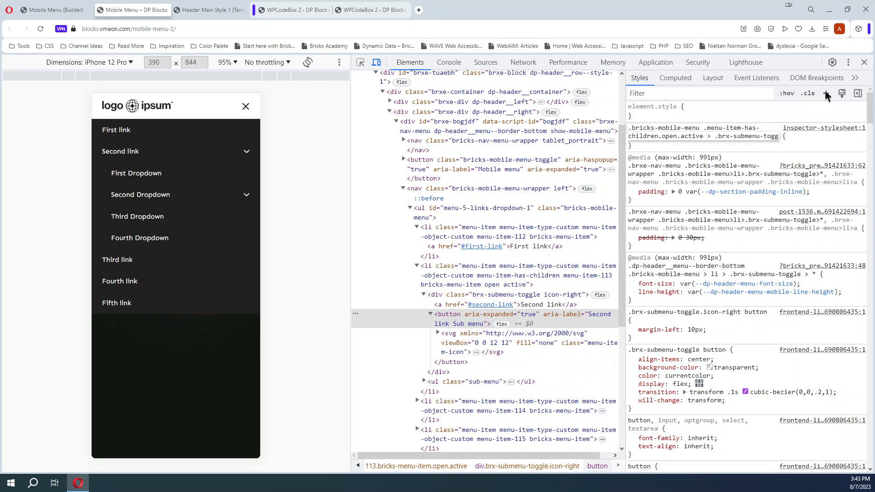
text(le)
text( > butto)
text(n)
text( sb)
text(vg)
key(ctrl+a)
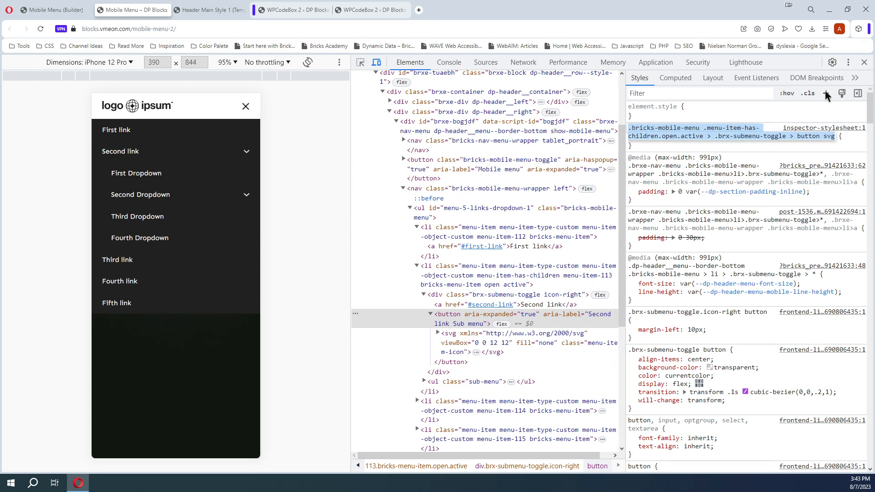
- Add the declaration transform: rotateZ(45deg) to the new svg arrow rule
click(852, 136)
click(852, 136)
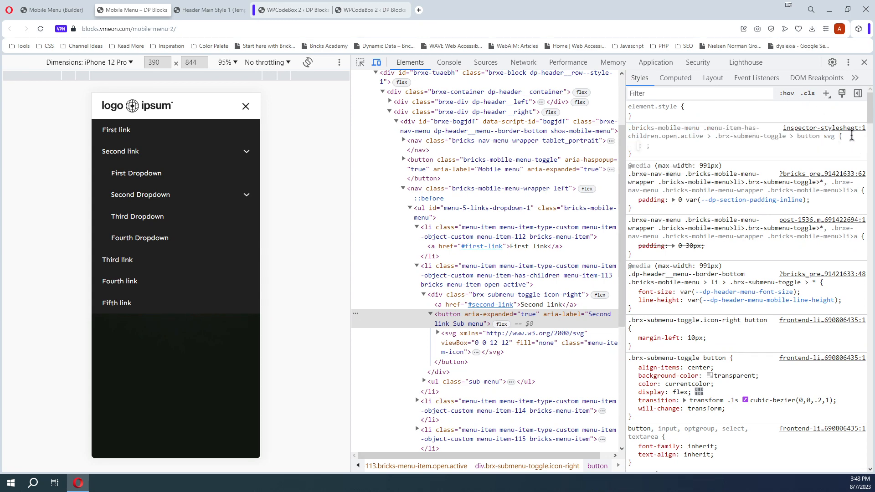
text(transform)
key(Tab)
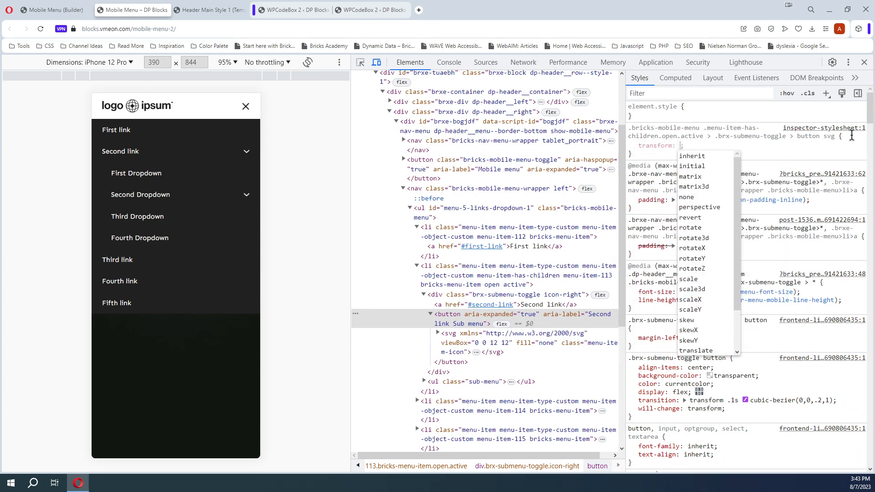
text(rotate(45deg);)
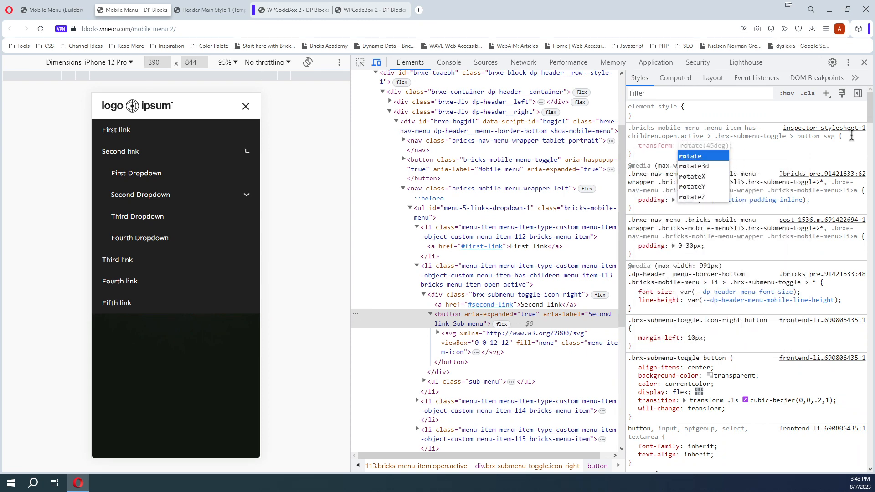
key(Down)
key(Down)
key(Down)
key(Down)
key(Return)
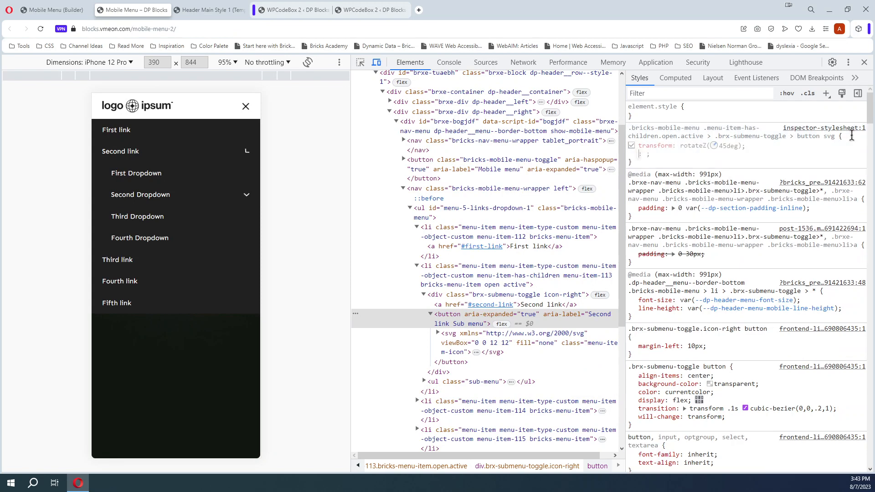
- Set the arrow's rotateZ angle to -180deg in the new rule
click(733, 146)
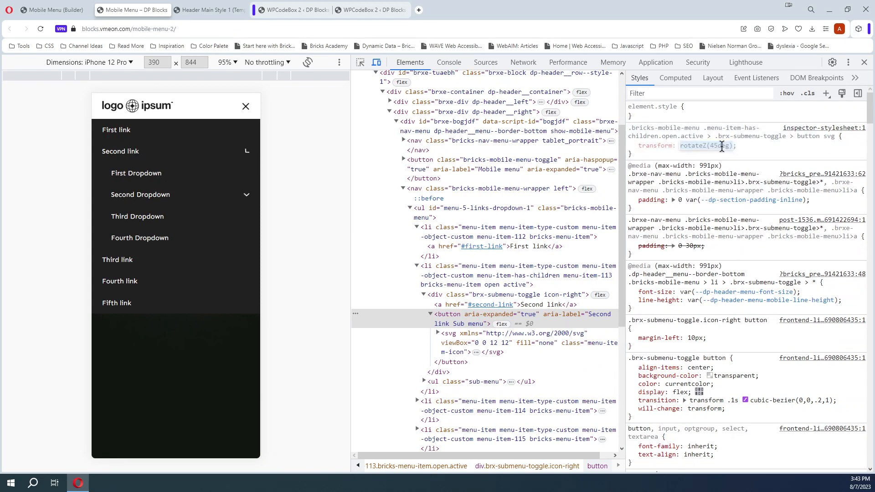
click(721, 146)
double_click(719, 146)
text(-180)
click(768, 146)
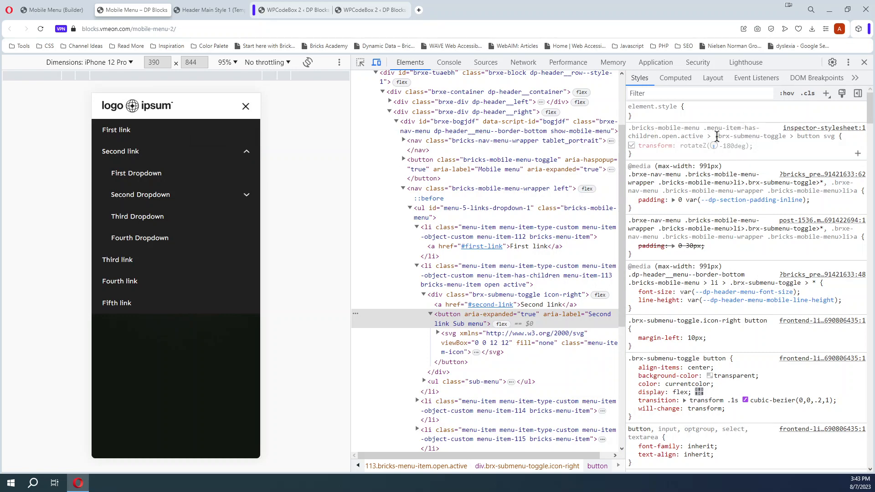
- Copy the complete svg arrow rotation rule from the inspector styles
drag(630, 131, 640, 155)
right_click(664, 132)
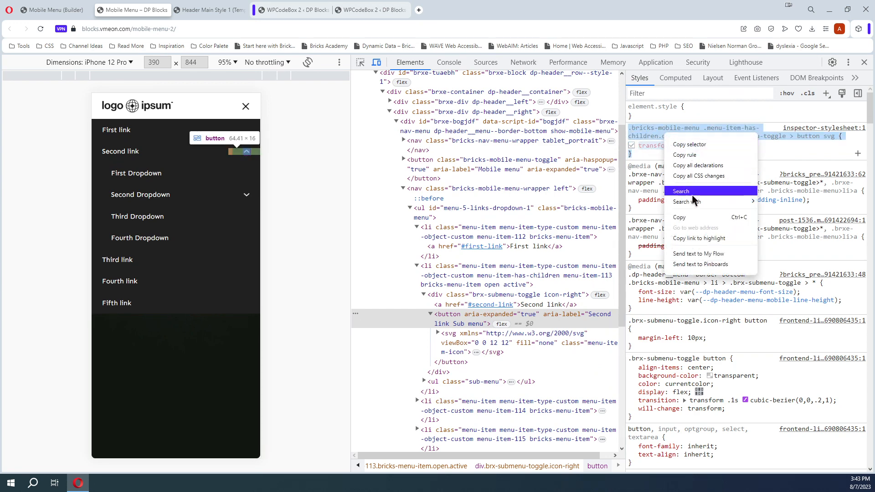
click(689, 217)
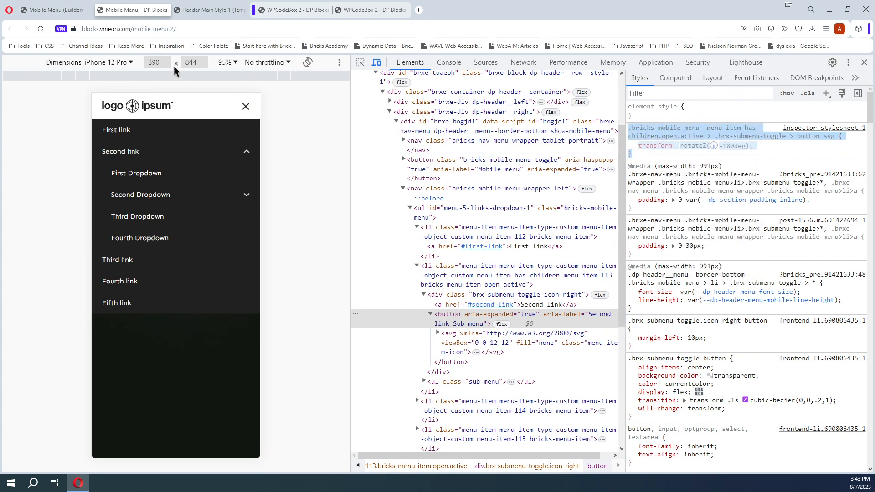
- In the Bricks builder, paste the arrow rotation rule below the link padding rule in the .dp-header__menu--border-bottom class's custom CSS
click(62, 10)
click(11, 181)
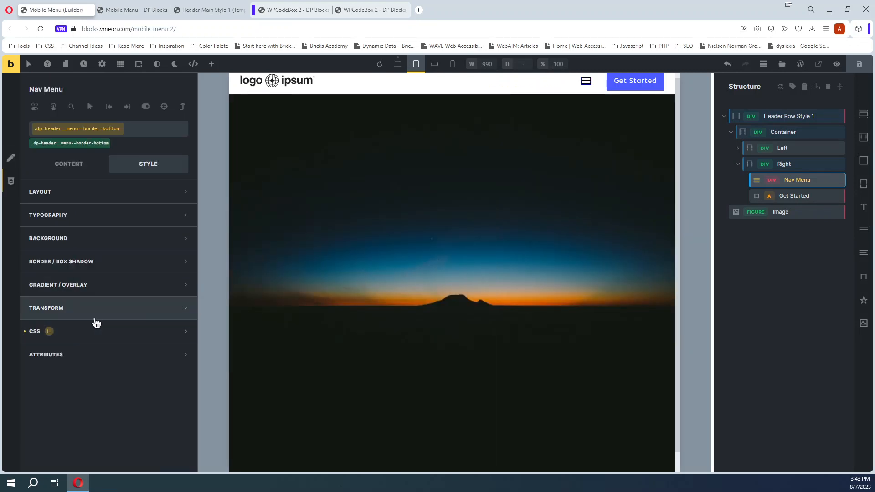
click(84, 305)
click(12, 180)
scroll(80, 382, down, 3)
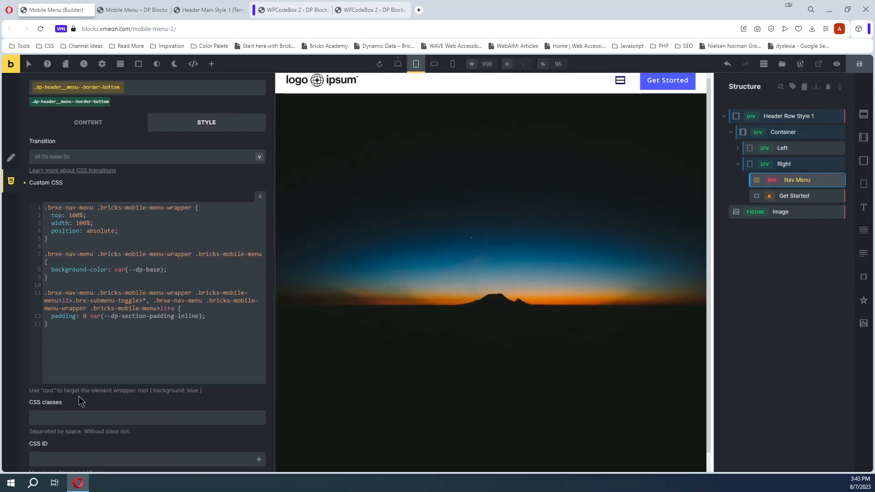
click(64, 333)
key(ctrl+v)
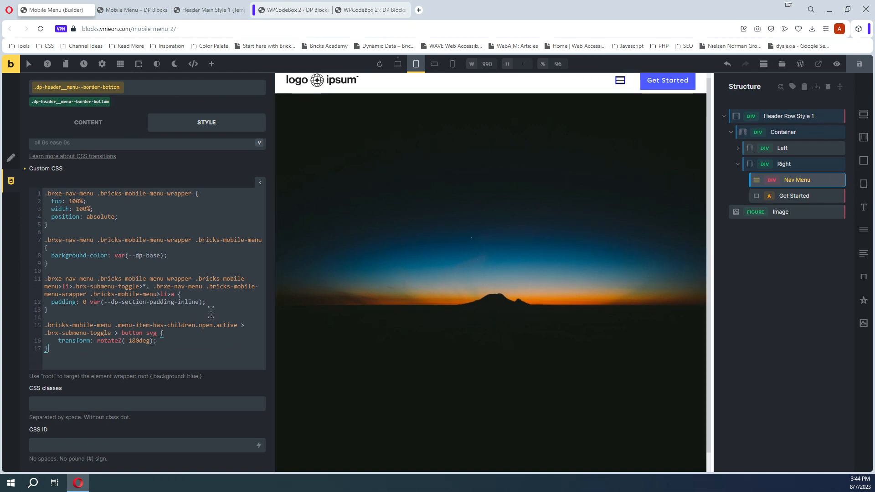
- Enlarge the builder to review the pasted arrow rule, save the page and restore the zoom
key(ctrl+plus)
key(ctrl+plus)
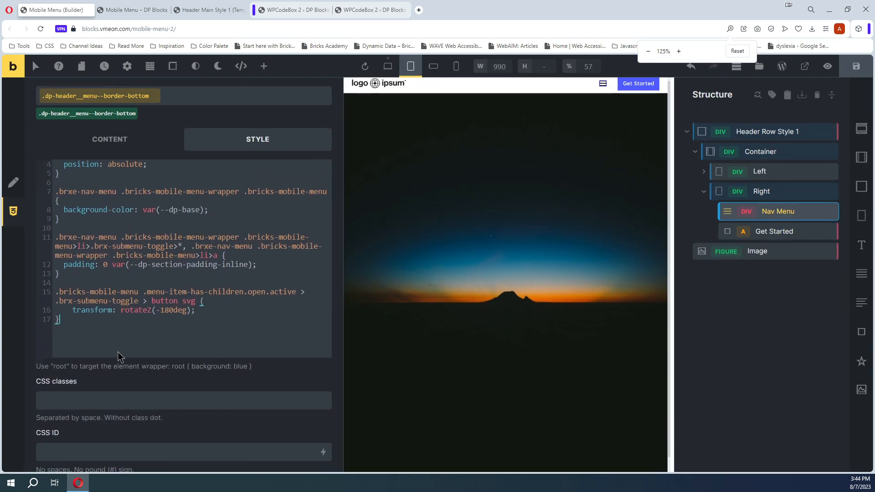
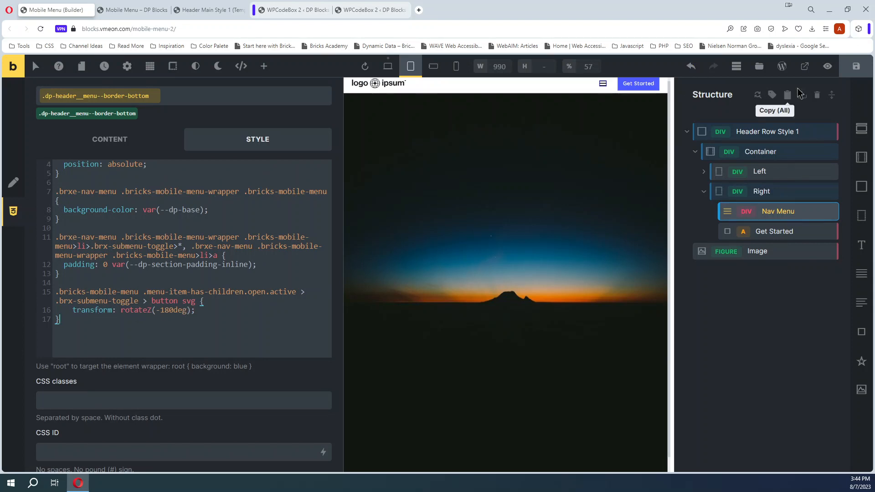
click(857, 76)
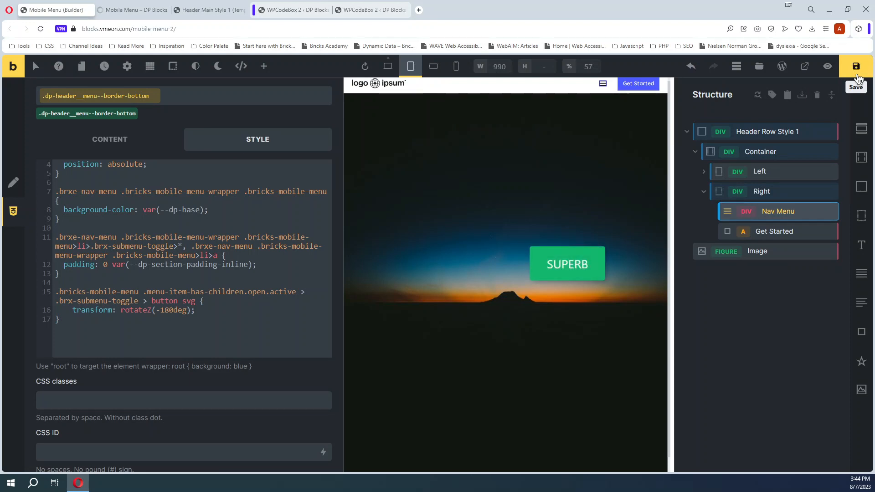
key(ctrl+minus)
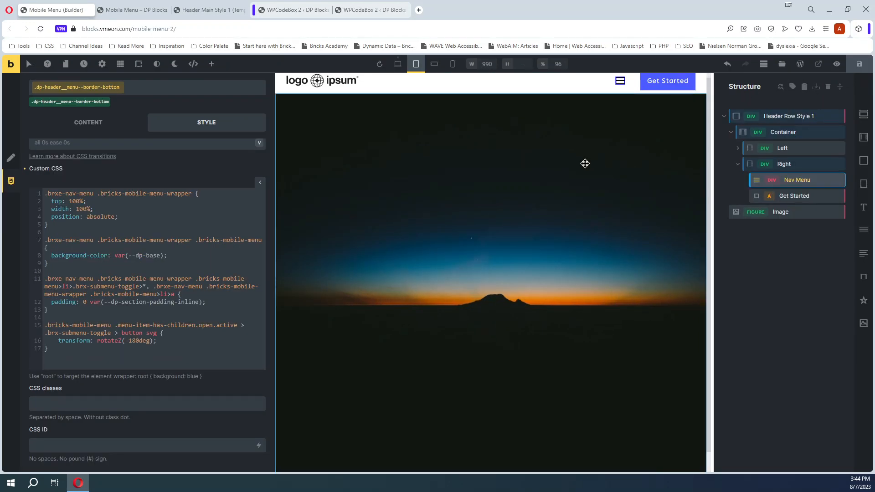
key(alt)
click(865, 72)
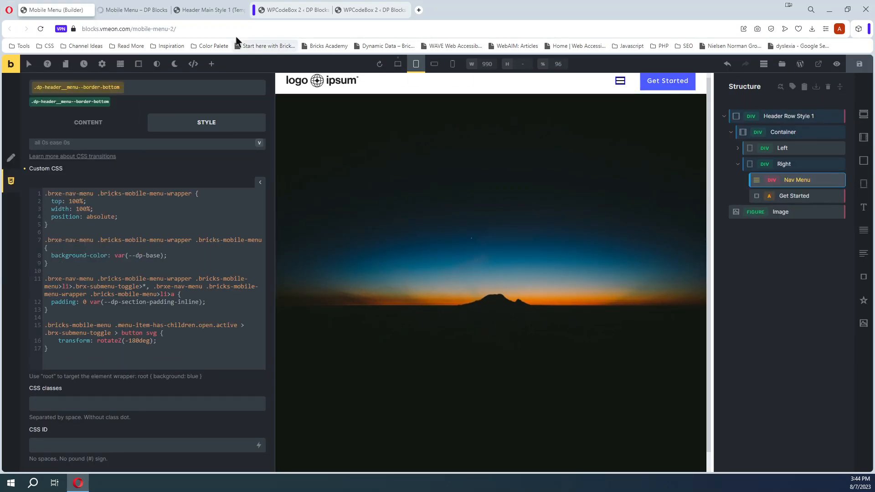
- On the front-end page, expand and collapse the Second link in the mobile menu to check the arrow's rotation
click(132, 10)
click(245, 106)
click(246, 152)
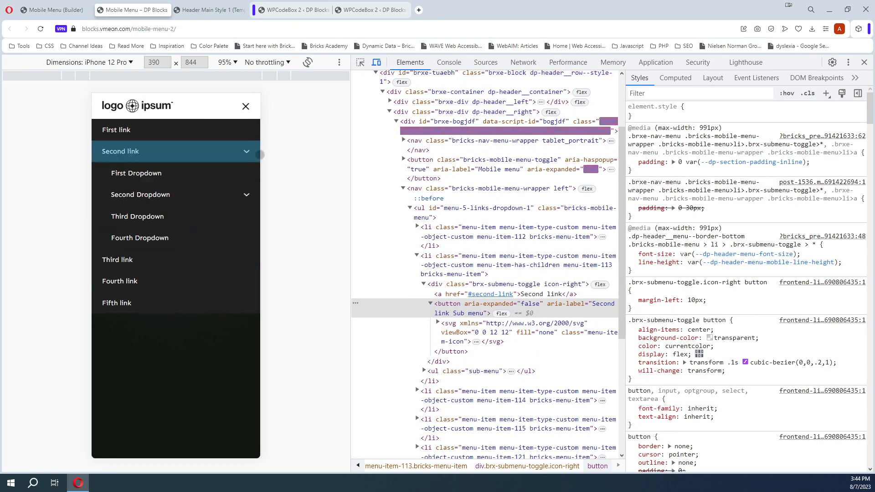
click(247, 196)
click(248, 199)
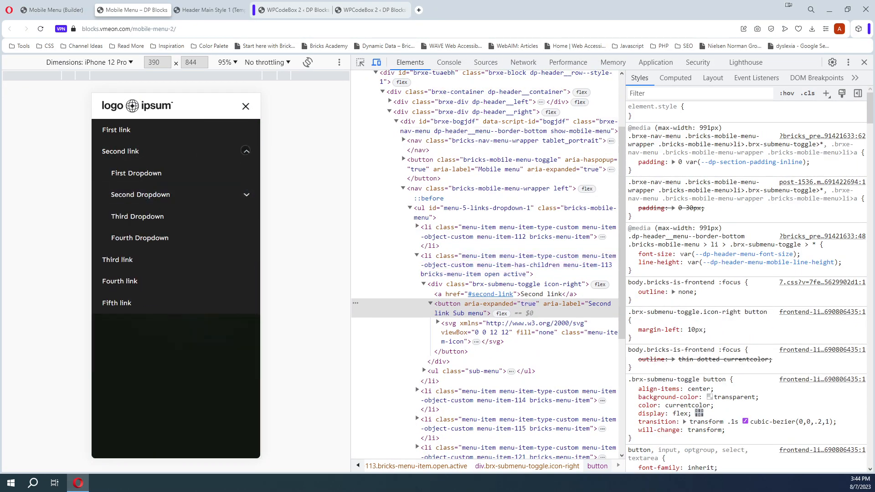
click(247, 151)
click(247, 150)
key(alt)
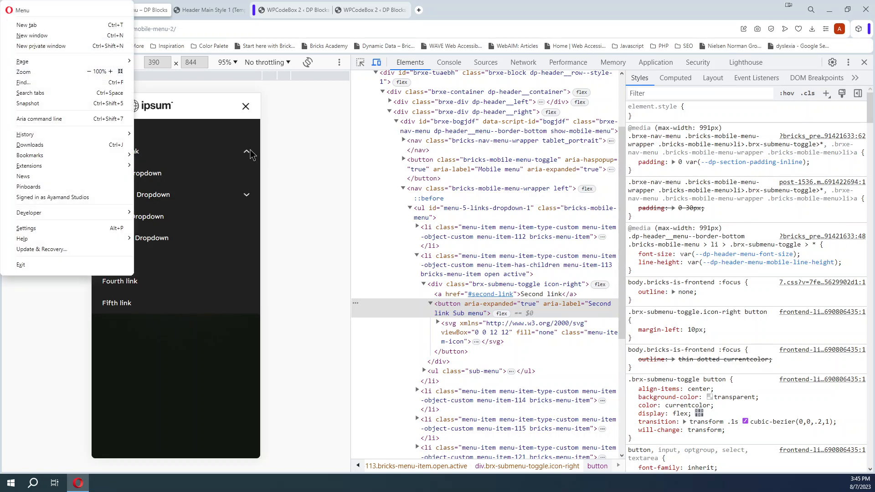
click(250, 154)
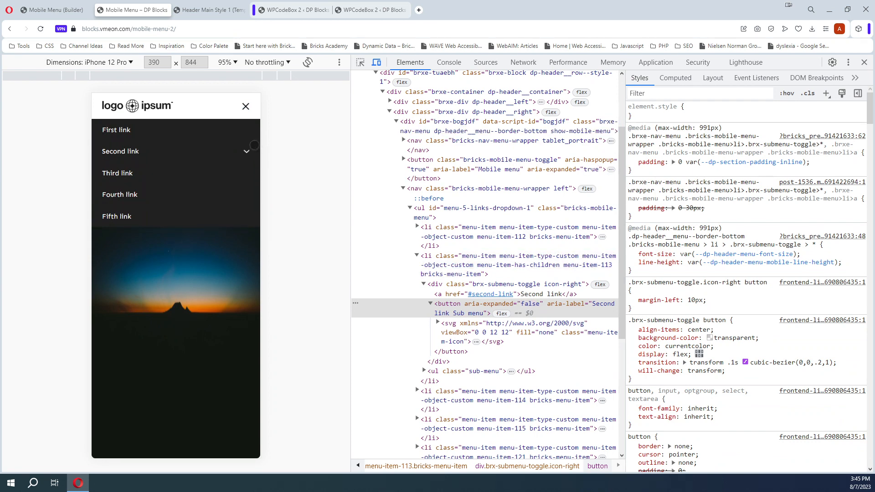
- Toggle the Second link's sub menu once more on the front-end page and close the mobile menu
click(246, 152)
click(246, 152)
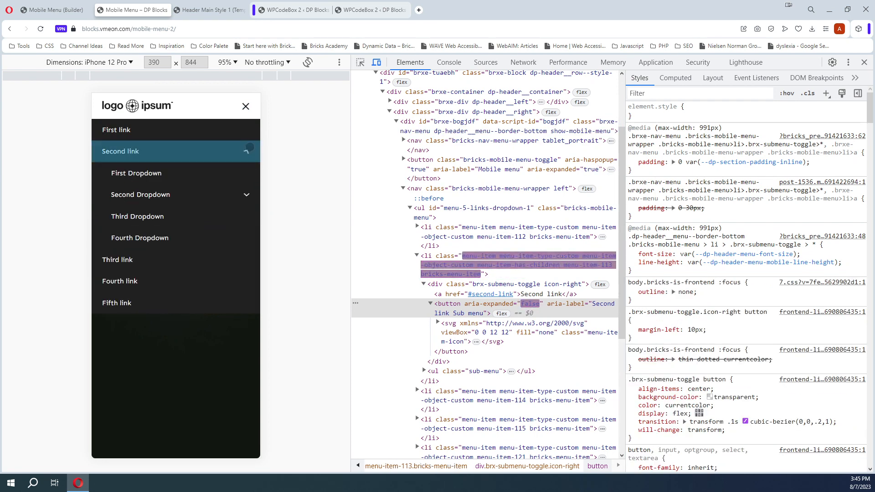
click(245, 106)
- In the Bricks builder, open the Mobile Menu content settings of the Nav Menu element
click(73, 6)
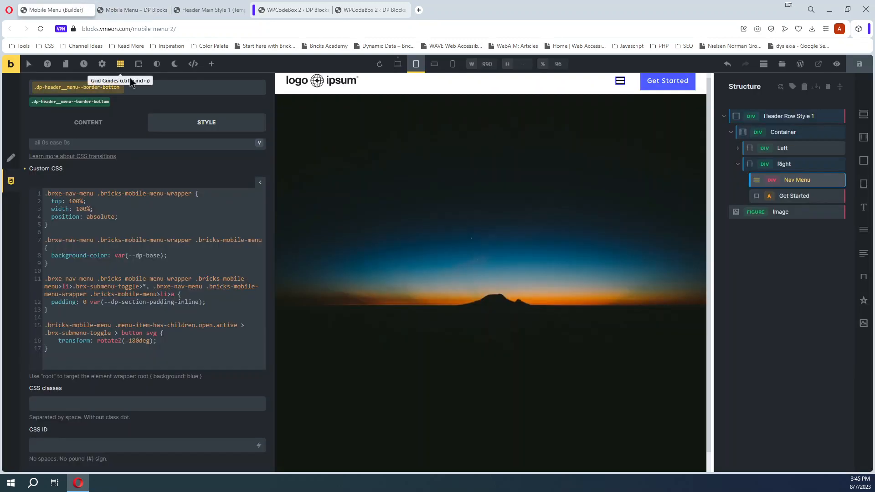
scroll(108, 162, up, 2)
click(91, 169)
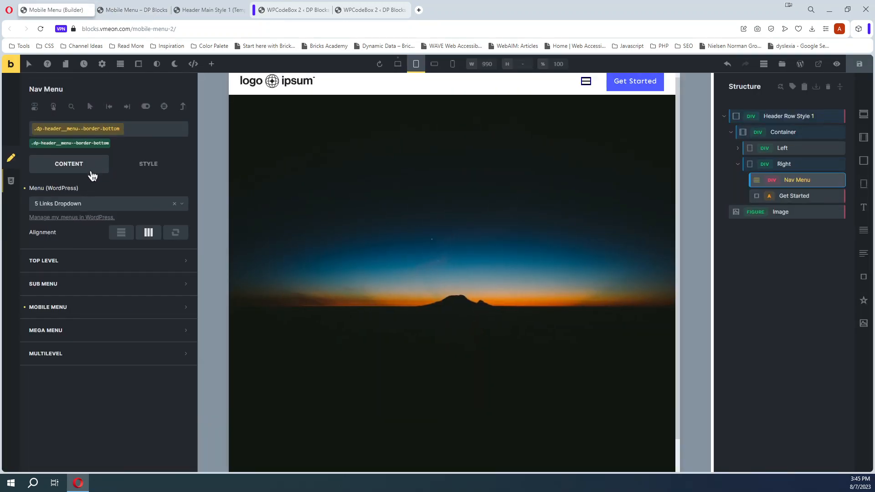
click(94, 306)
scroll(98, 310, down, 2)
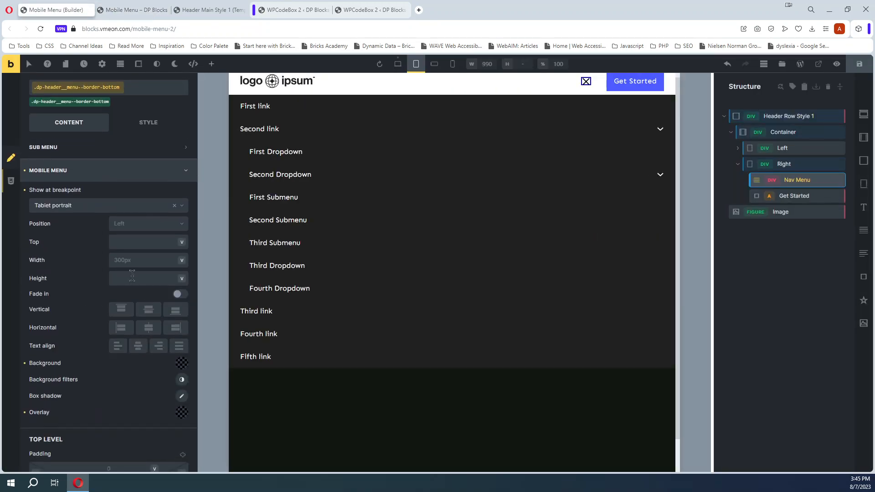
- Set the mobile menu's position to Left and save the page
click(137, 227)
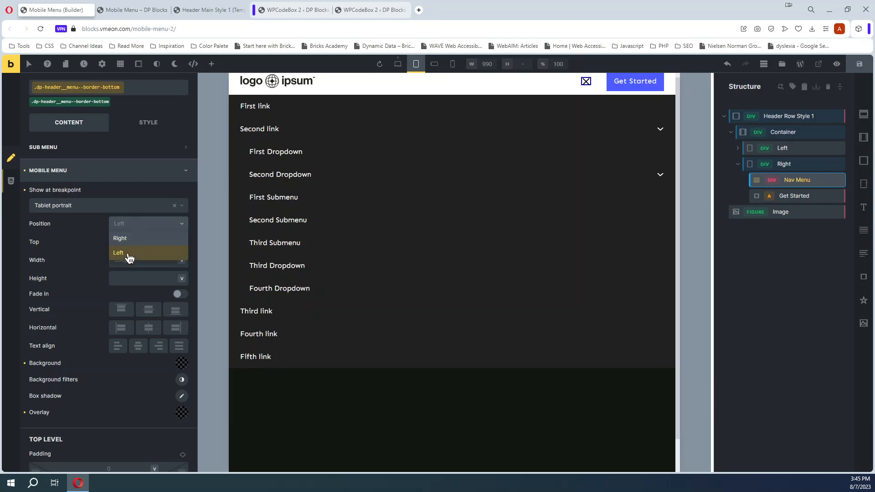
click(130, 253)
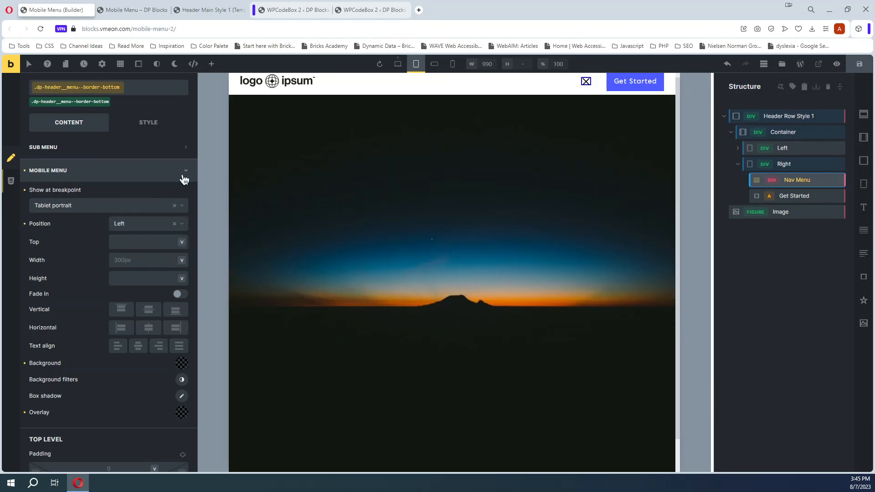
click(864, 71)
- Reload the front-end page and open the mobile menu to check how it slides in with the Left position
click(138, 12)
key(F5)
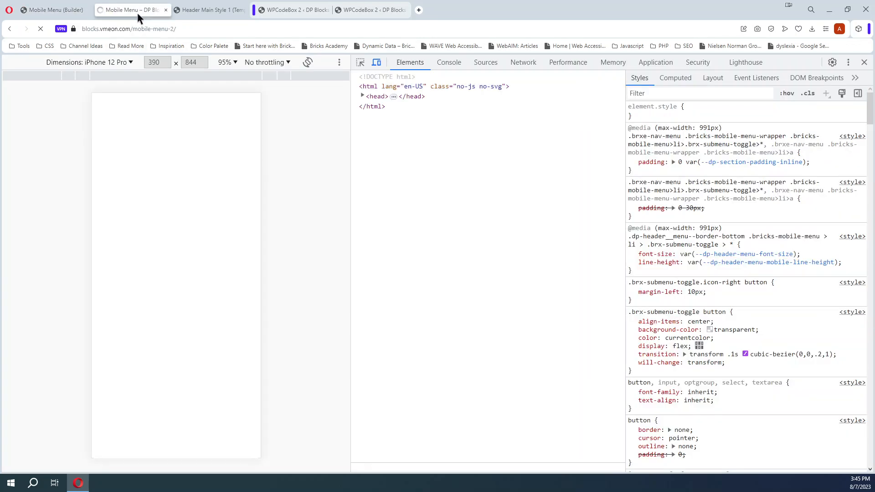
click(251, 110)
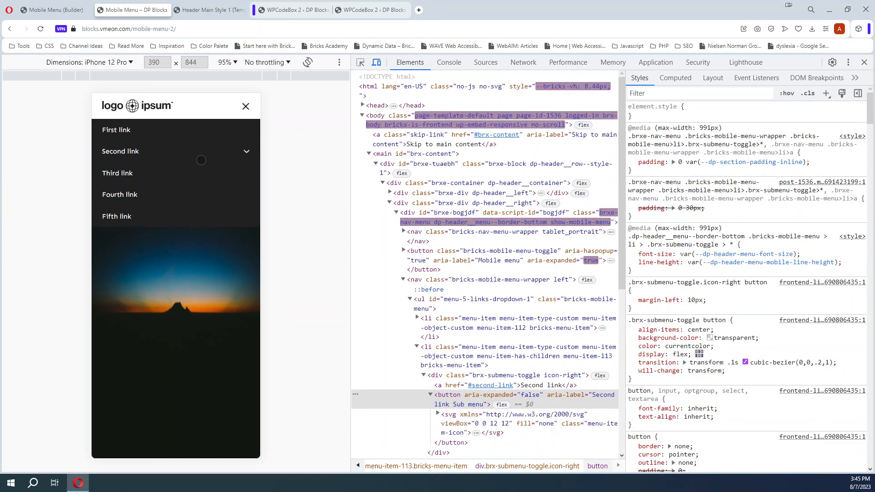
- In the builder, set the mobile menu's position to Right, save the page and open the menu on the front end
click(65, 5)
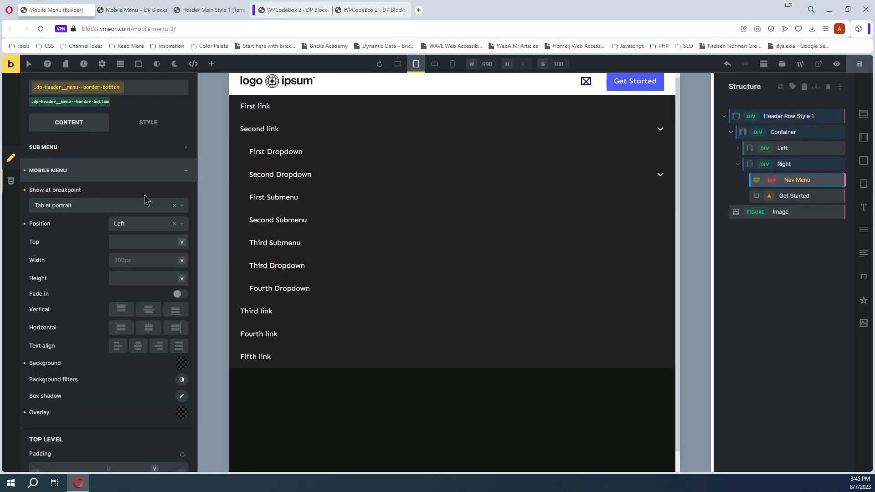
click(137, 224)
click(128, 246)
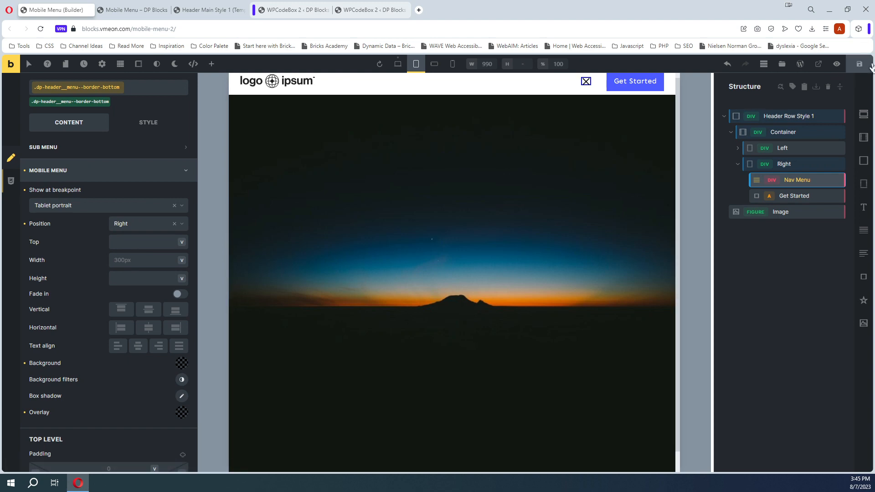
key(ctrl+s)
click(120, 10)
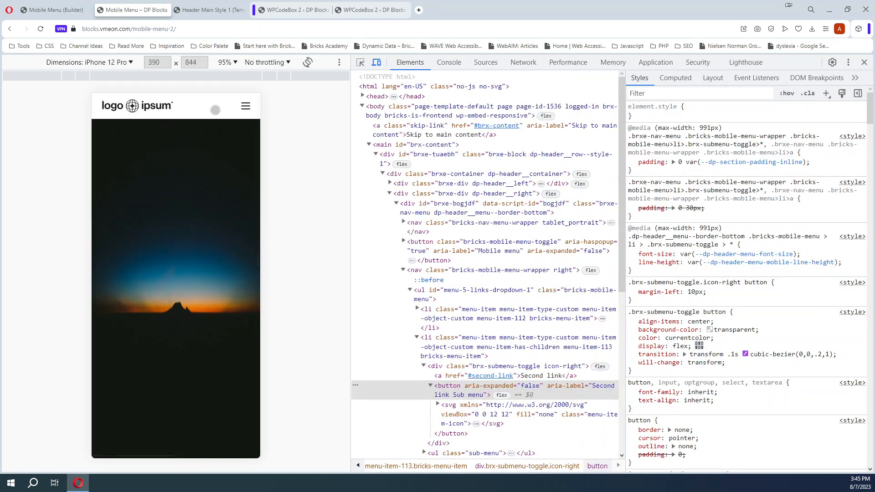
click(245, 106)
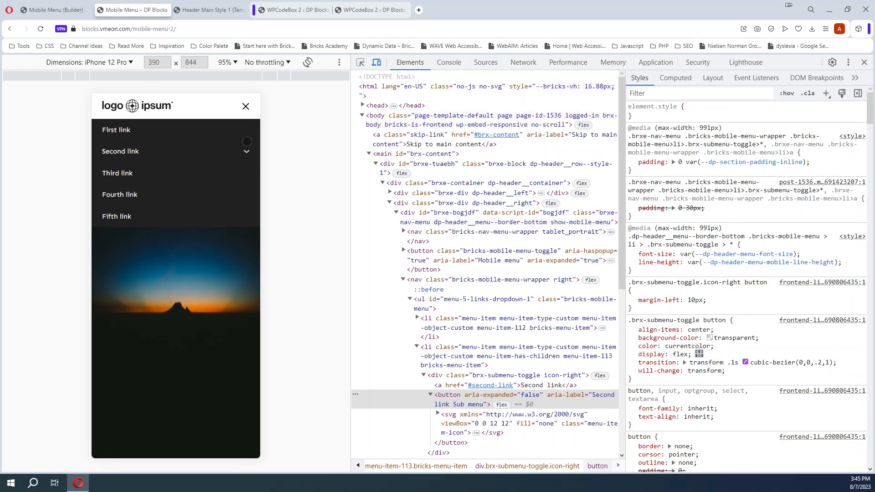
- In the builder, enable Fade in for the mobile menu and save the page
click(57, 9)
click(180, 294)
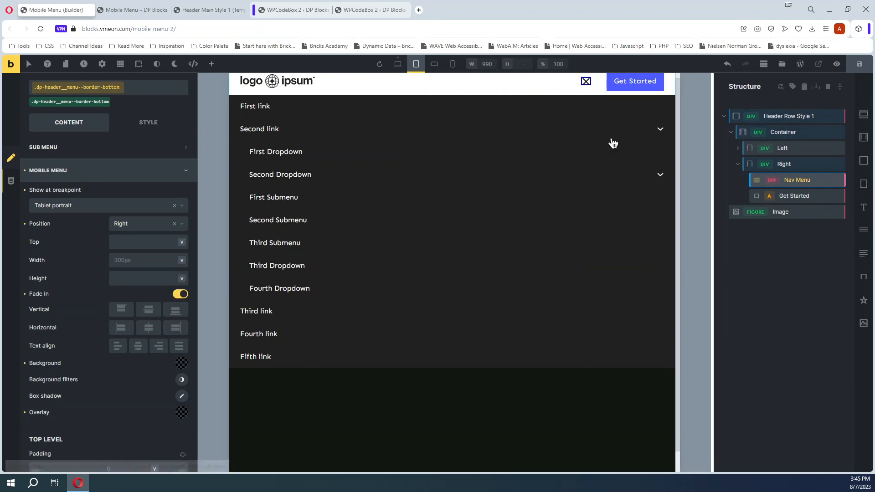
click(866, 64)
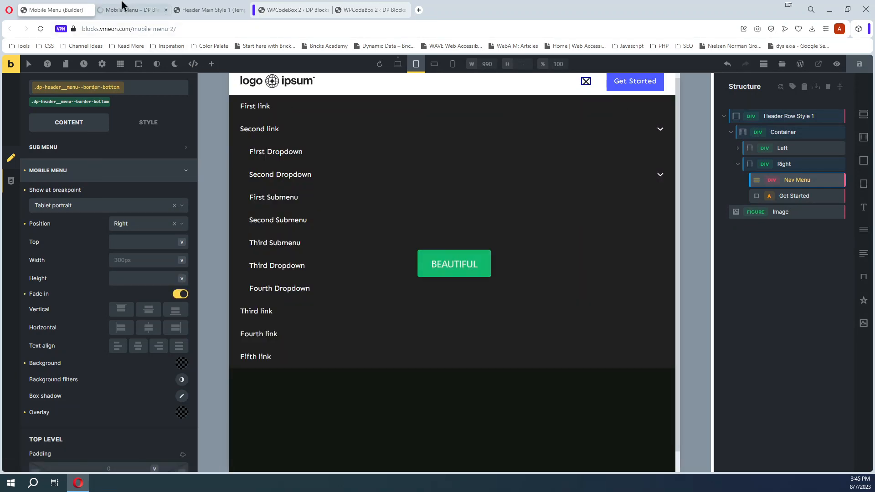
- On the front-end page, open and close the mobile menu and its sub menus to check the fade-in effect
click(132, 10)
click(245, 107)
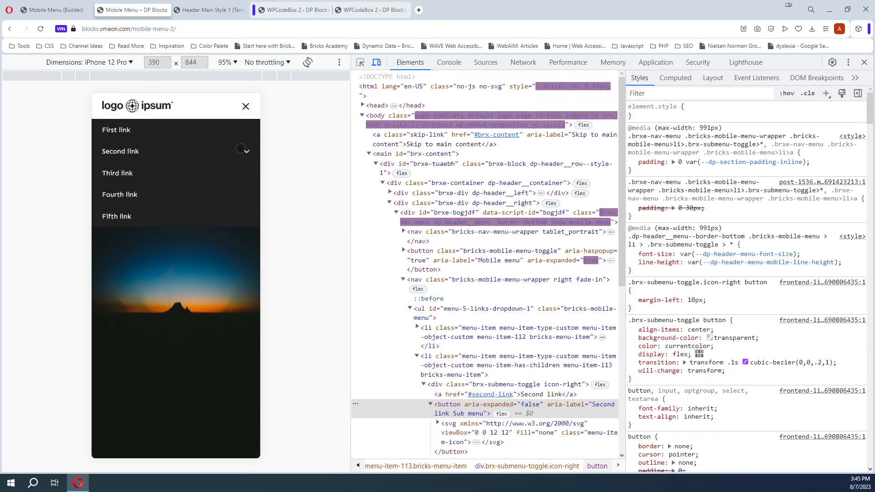
click(246, 151)
click(246, 194)
click(246, 195)
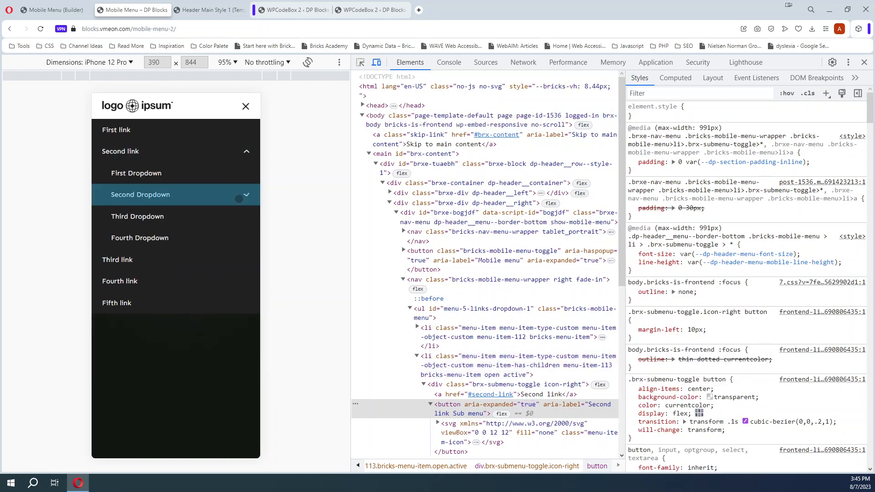
click(246, 150)
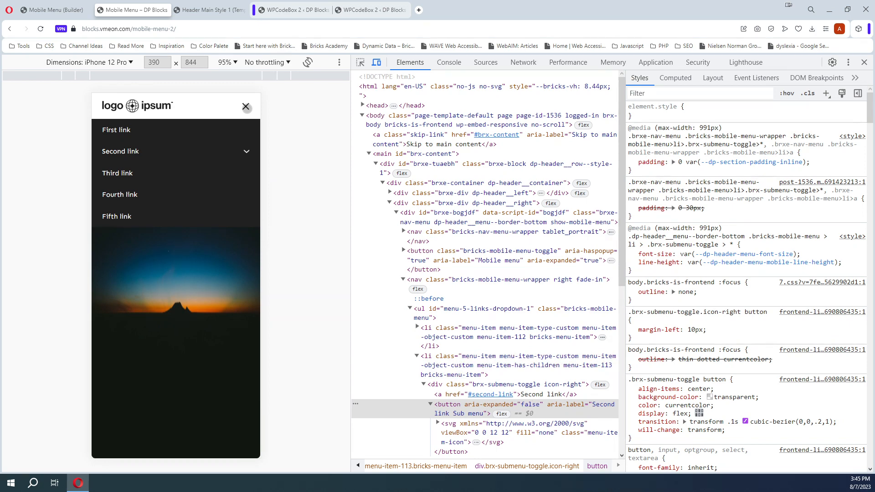
click(246, 107)
click(246, 107)
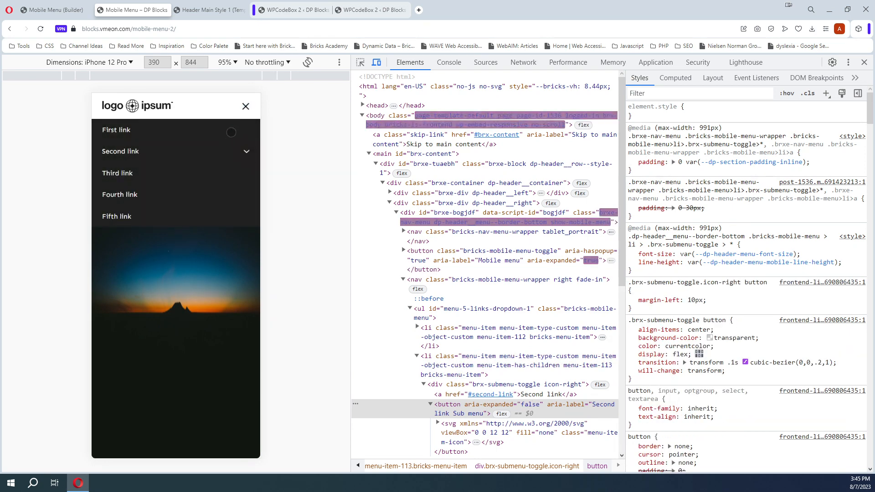
- In the builder, disable Fade in for the mobile menu and save the page
click(56, 9)
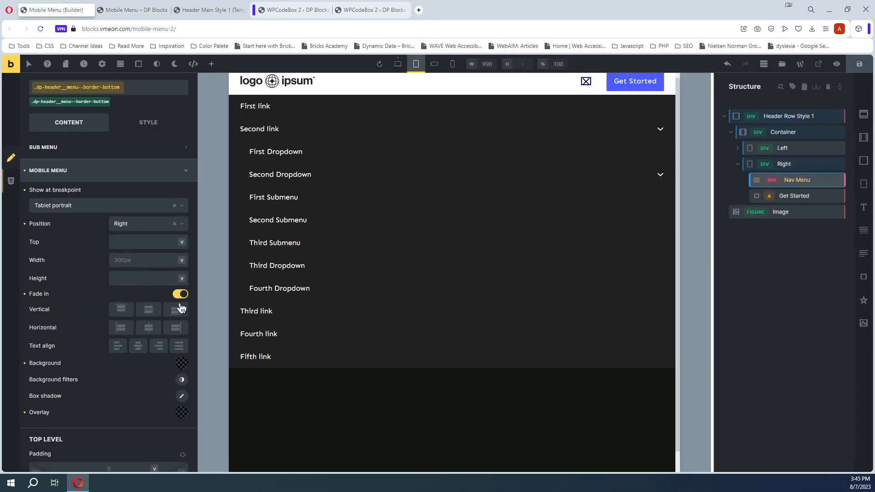
click(181, 294)
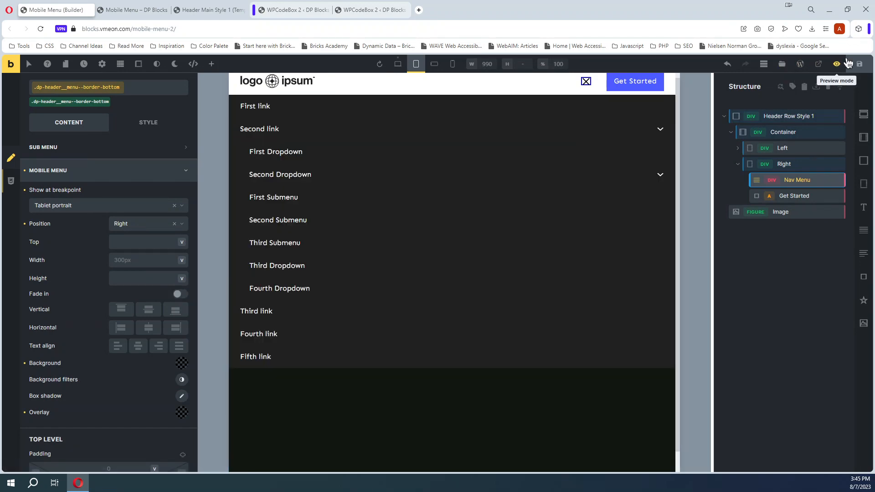
click(861, 68)
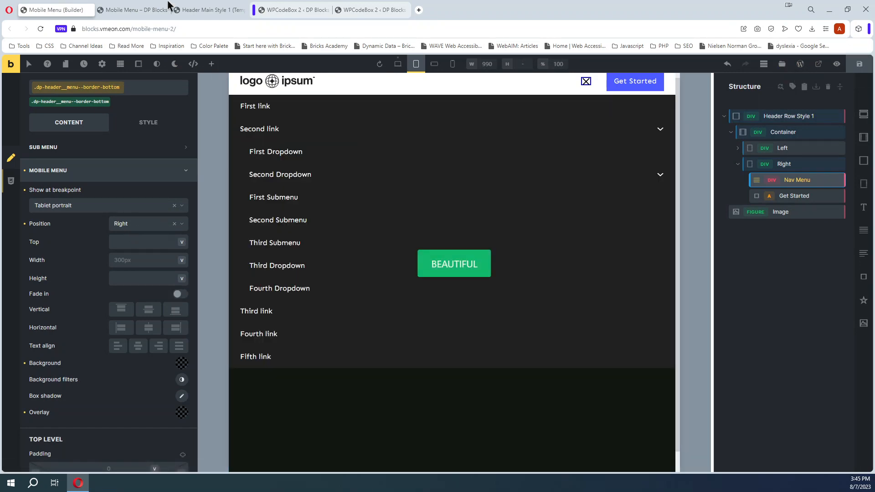
- Reload the front-end page and open the mobile menu to check its opening animation without the fade
click(131, 7)
key(F5)
click(245, 106)
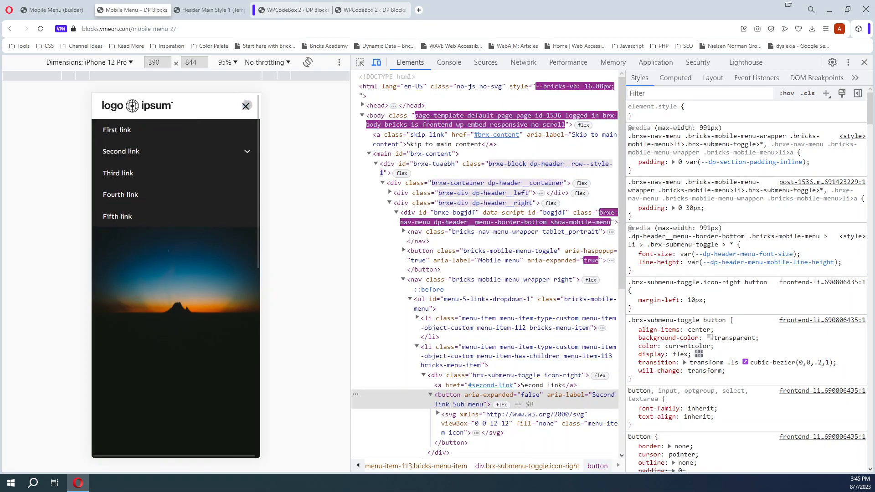
- Inspect the First link in the mobile menu and select the enclosing bricks-mobile-menu-wrapper nav element to view its styles
right_click(211, 132)
click(233, 281)
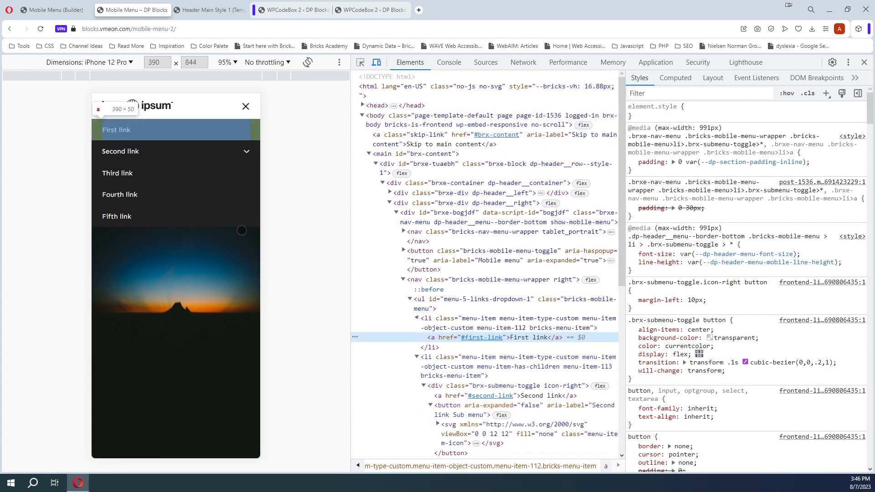
scroll(475, 316, down, 1)
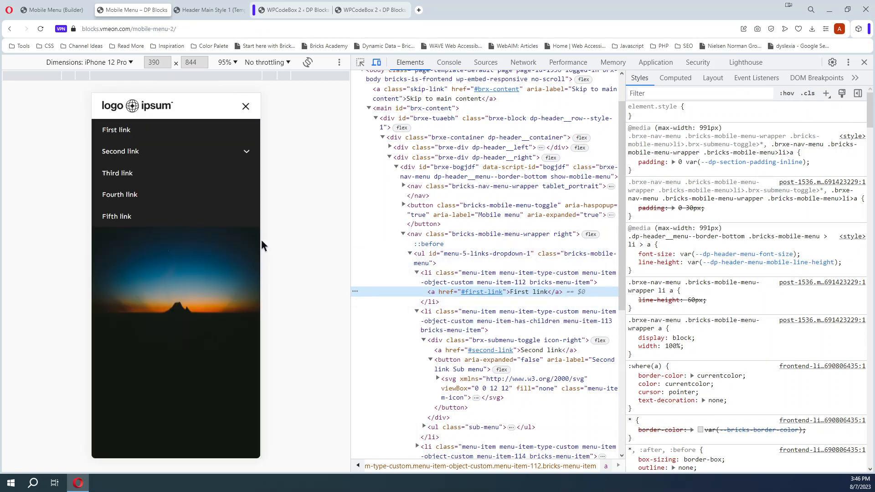
click(455, 235)
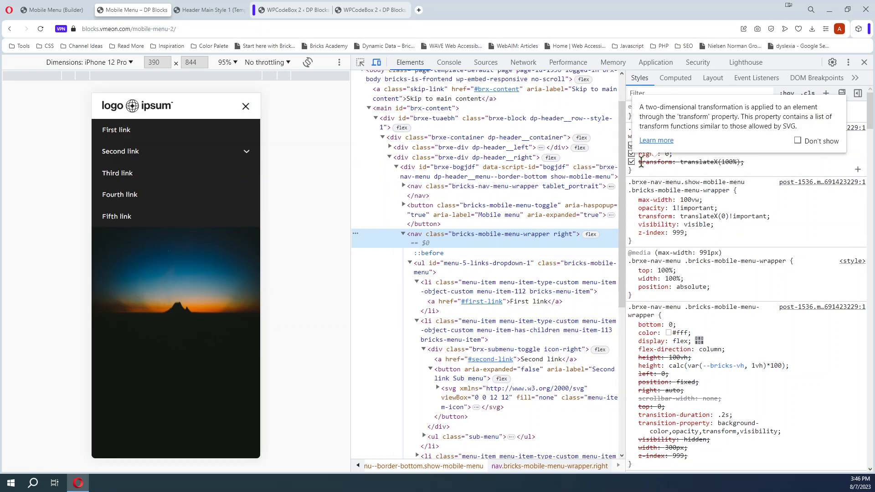
- Copy the .brxe-nav-menu .bricks-mobile-menu-wrapper.right selector from the inspector styles
click(667, 137)
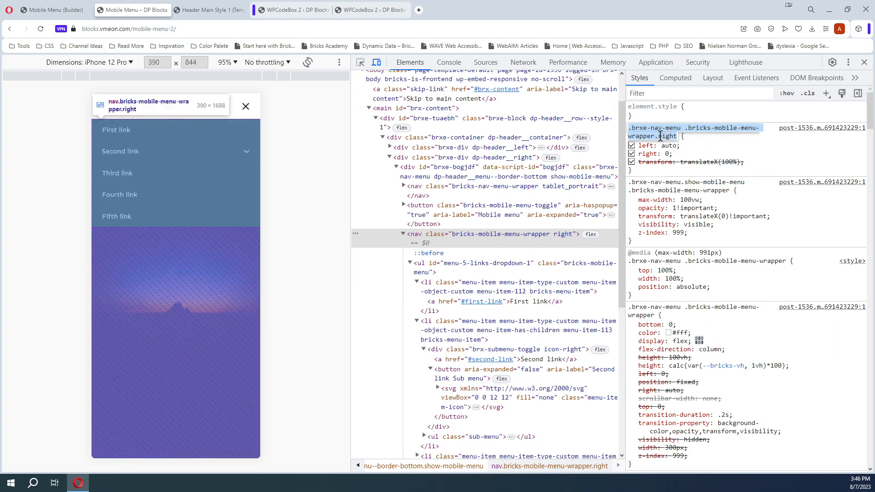
right_click(669, 130)
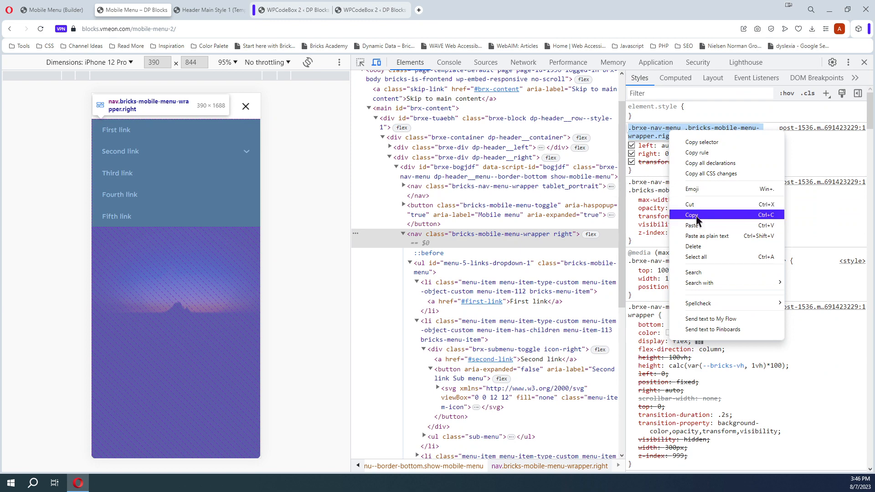
click(704, 211)
- In the builder's custom CSS, paste the copied .right wrapper selector below the arrow rotation rule and start an empty rule block for it
click(66, 7)
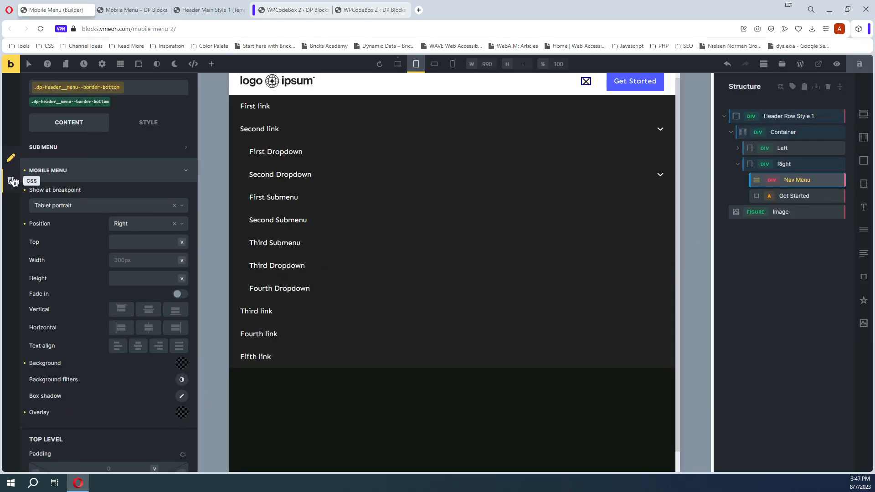
click(11, 181)
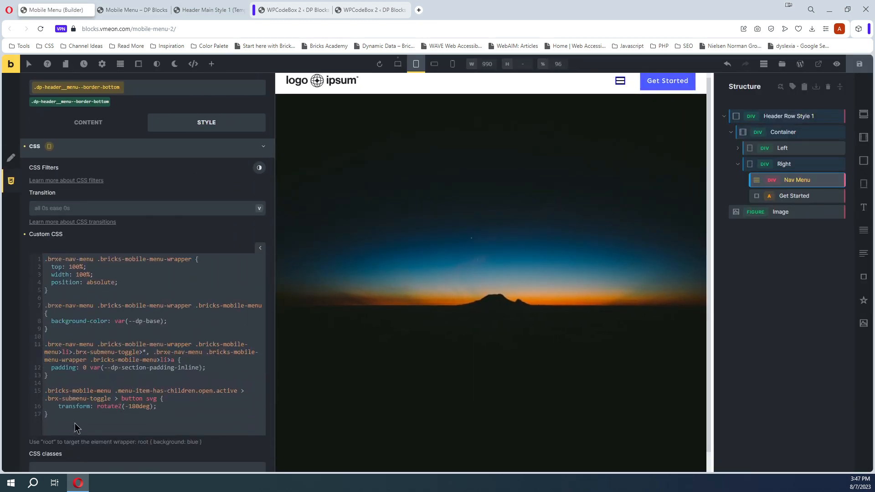
key(Return)
key(Return)
key(ctrl+v)
scroll(119, 410, down, 3)
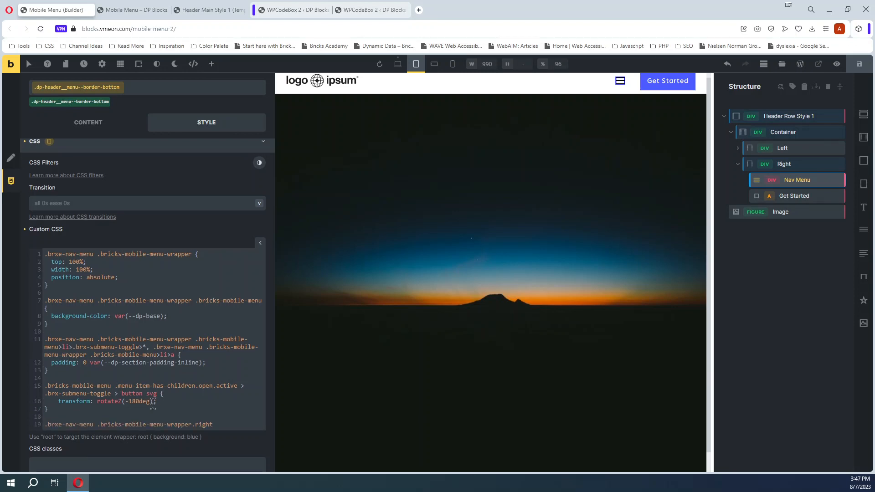
text({)
key(Return)
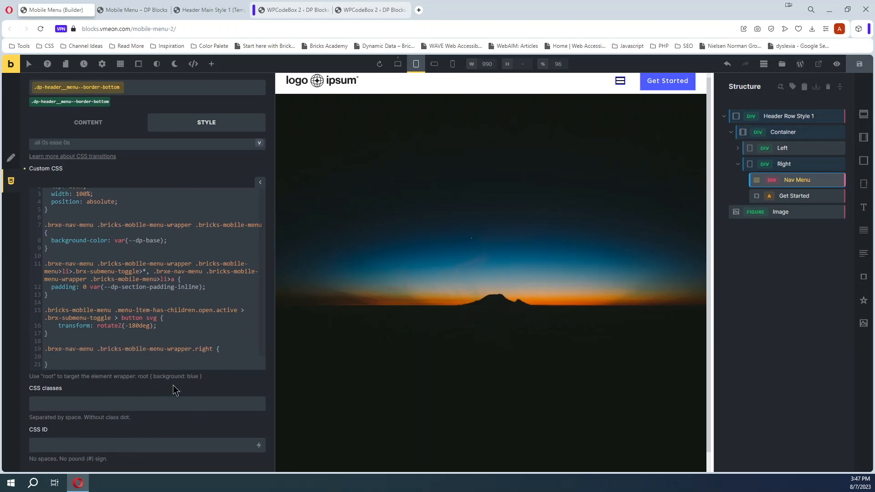
- Copy the transform: translateX(100%) declaration from the inspector and paste it into the new .bricks-mobile-menu-wrapper.right rule
click(137, 9)
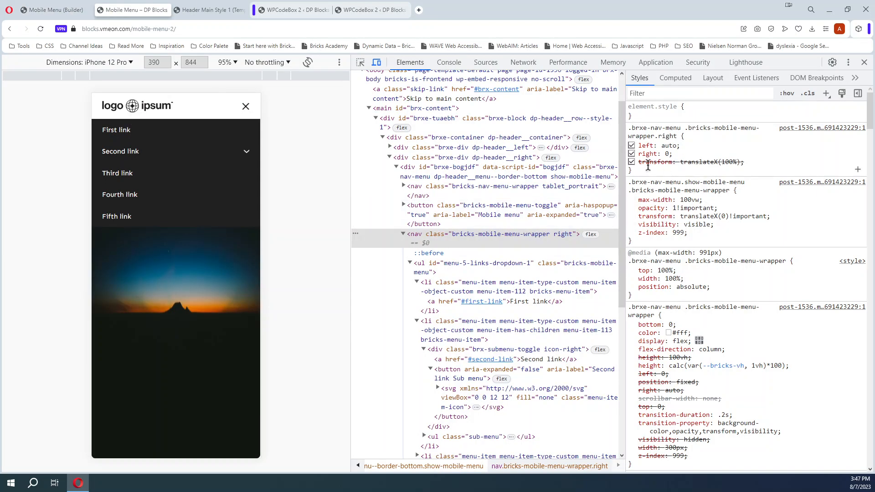
drag(638, 162, 745, 162)
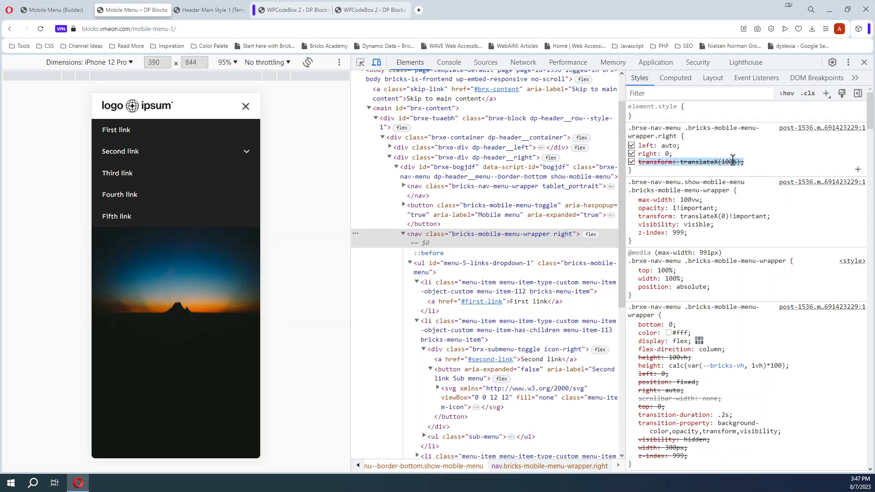
right_click(733, 161)
click(56, 14)
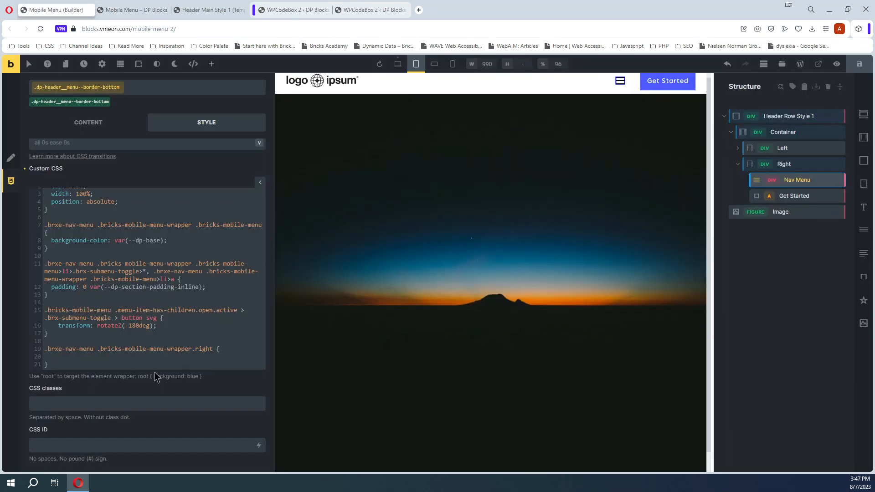
key(ctrl+v)
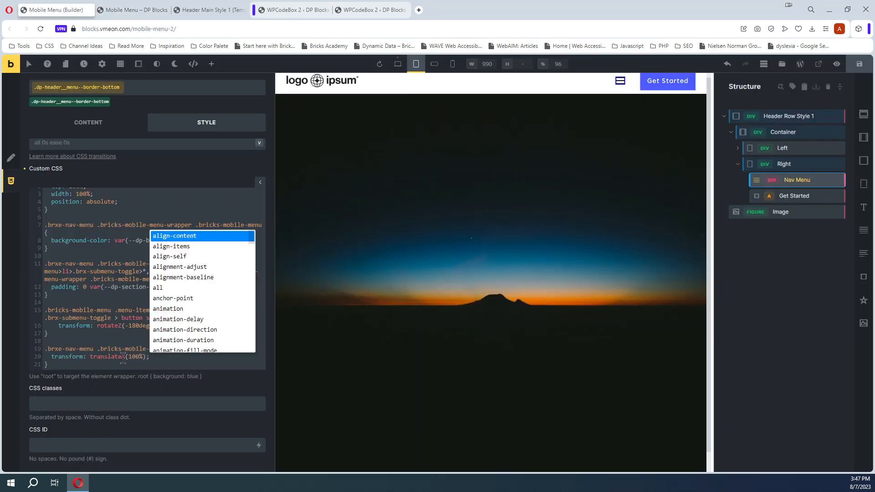
- Change the .right rule's transform to translateY(-100%), and copy the .brxe-nav-menu.show-mobile-menu .bricks-mobile-menu-wrapper selector from the live page's inspector
click(123, 357)
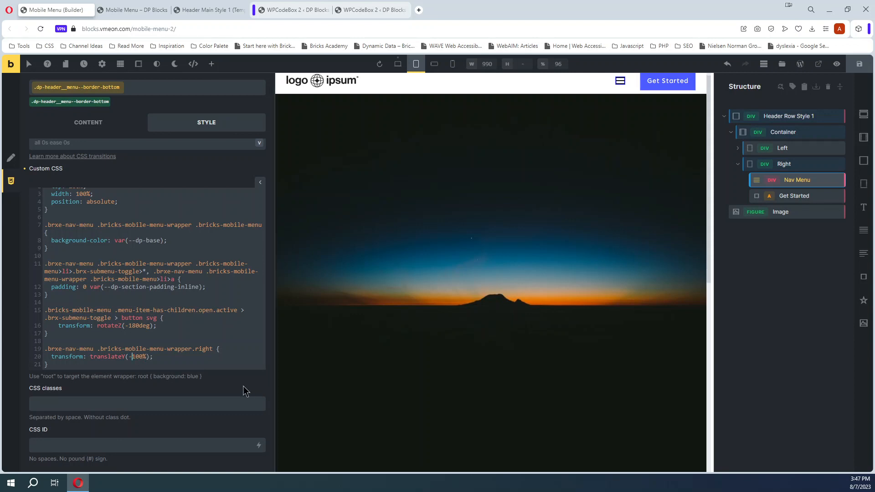
click(126, 9)
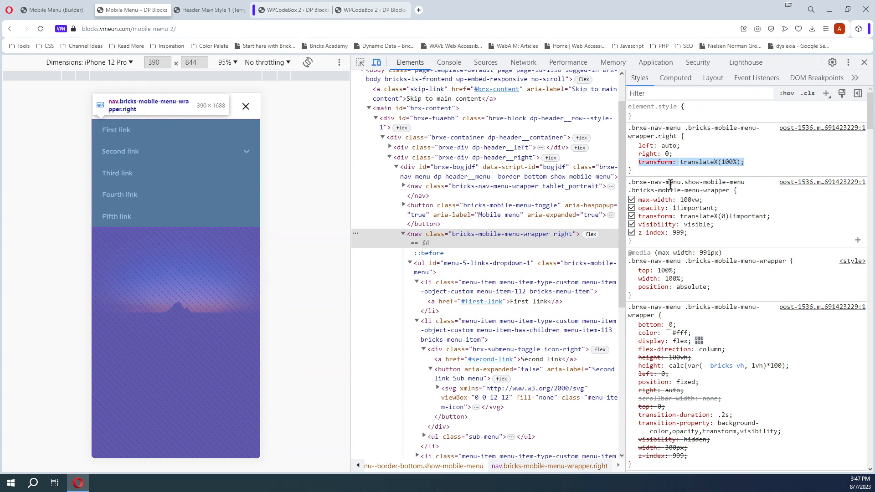
click(682, 184)
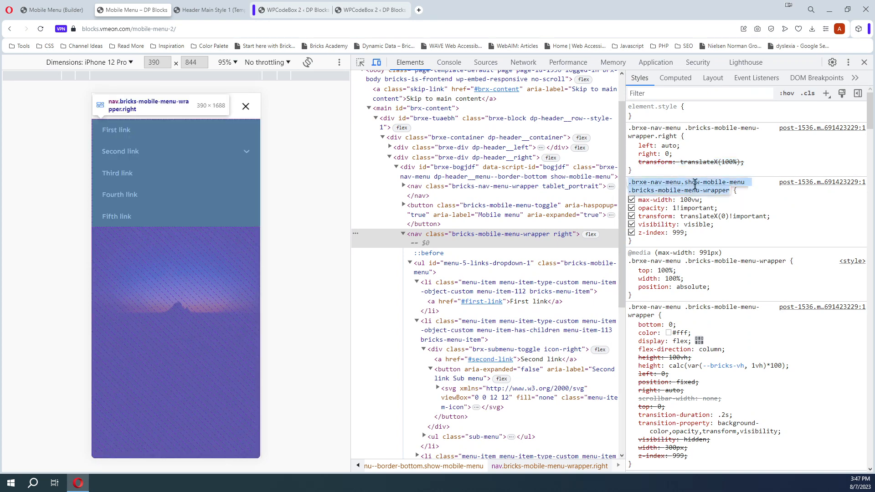
right_click(696, 187)
click(716, 270)
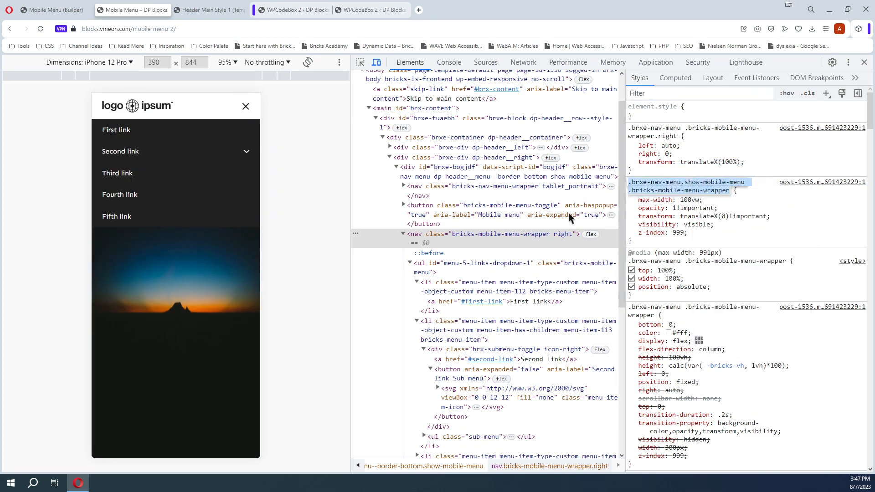
- In the builder's custom CSS, paste the copied show-mobile-menu selector below the .right rule and start an empty rule block for it
click(60, 10)
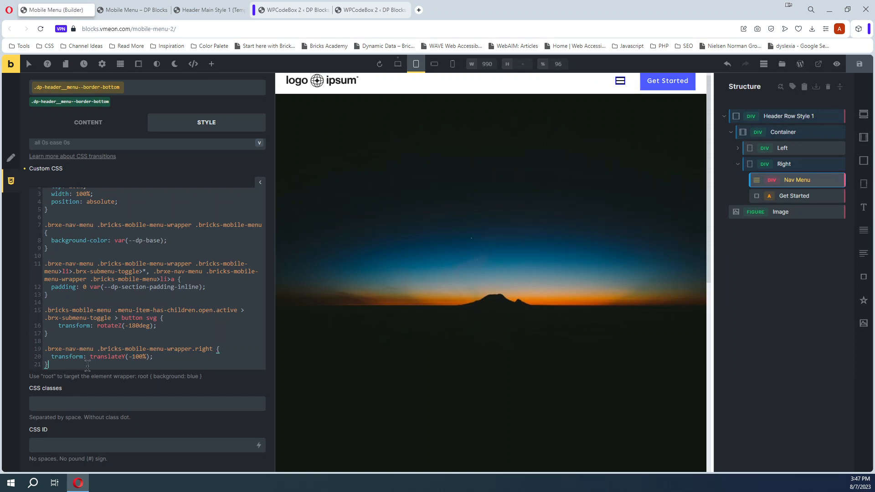
key(Return)
key(ctrl+v)
text({)
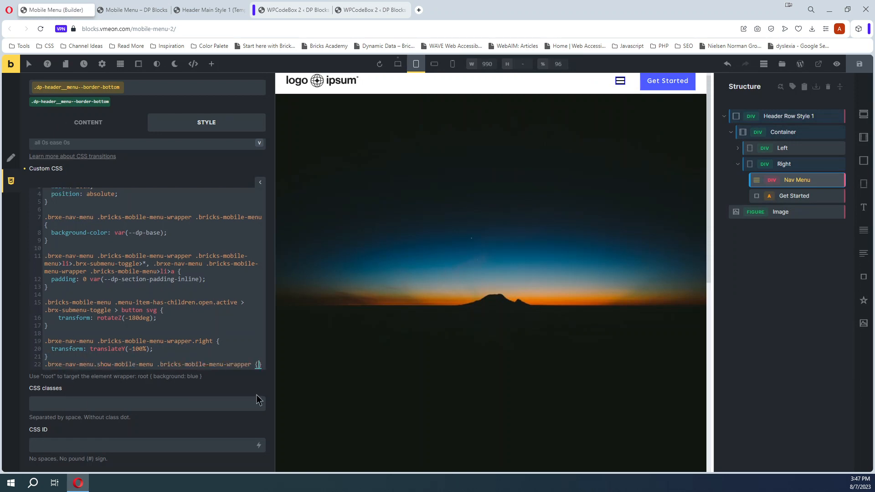
key(Return)
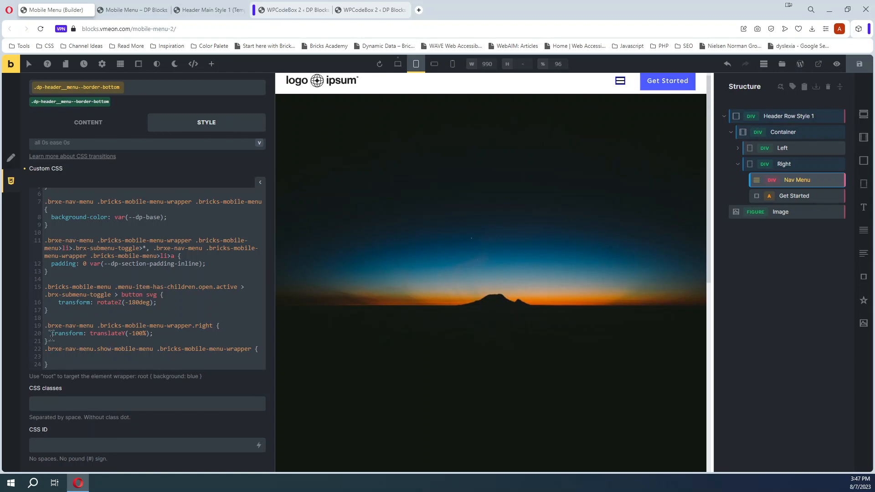
- Copy the translateY declaration into the show-mobile-menu rule, change it to transform: translateY(0) !important; and save the page
drag(52, 334, 141, 336)
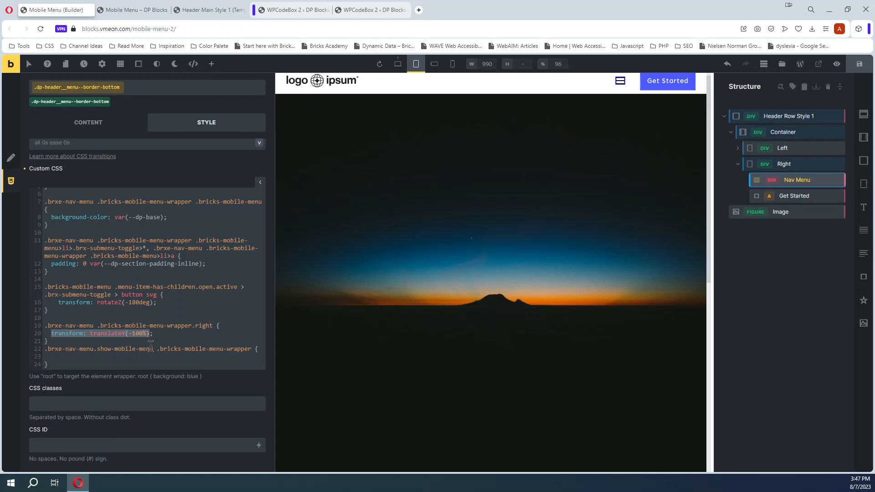
click(91, 363)
key(ctrl+v)
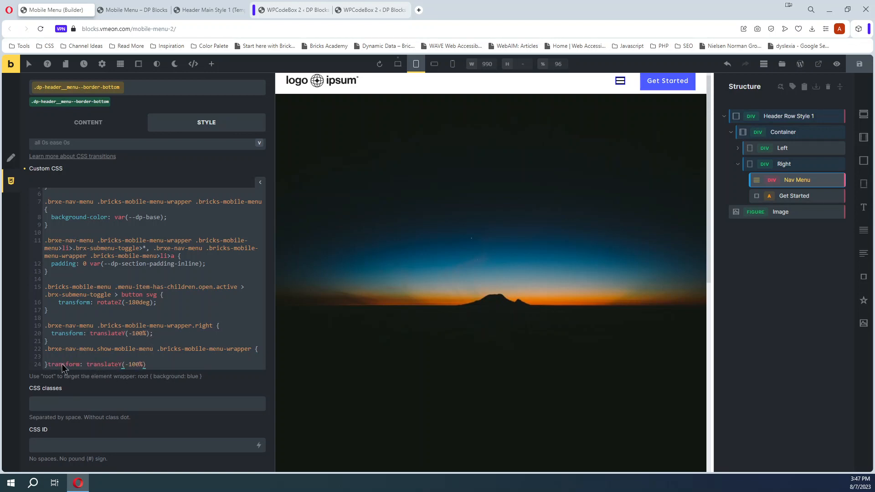
key(ctrl+z)
scroll(62, 358, down, 2)
click(68, 357)
scroll(62, 359, down, 1)
key(ctrl+v)
key(Escape)
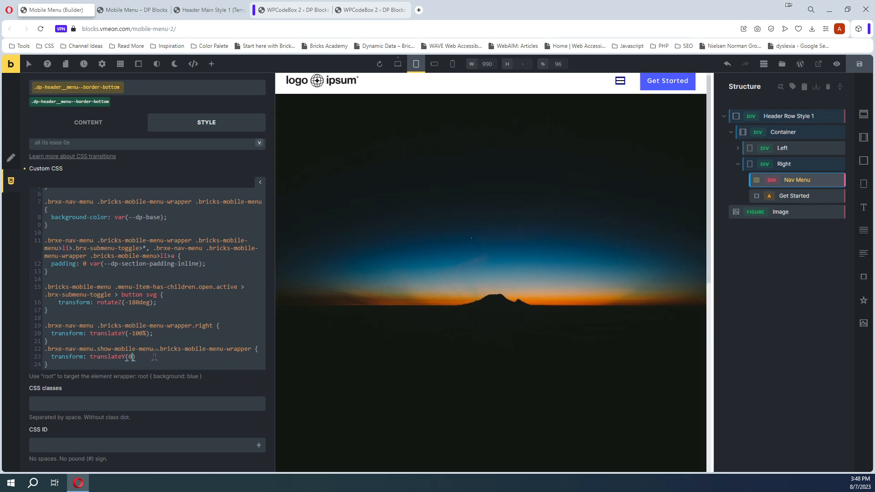
text(!i)
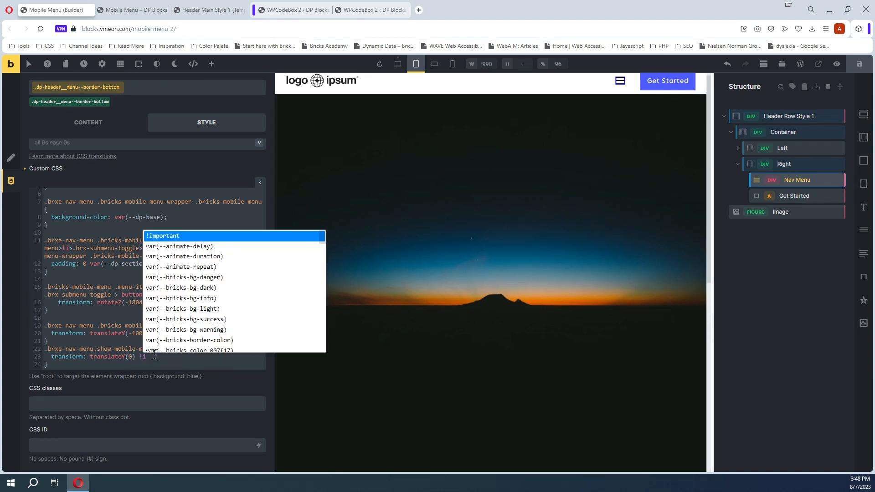
key(Return)
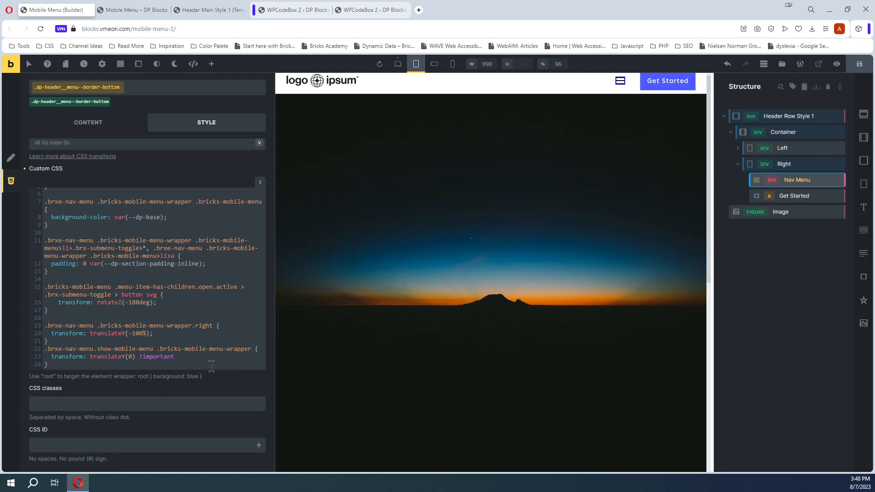
text(;)
click(859, 68)
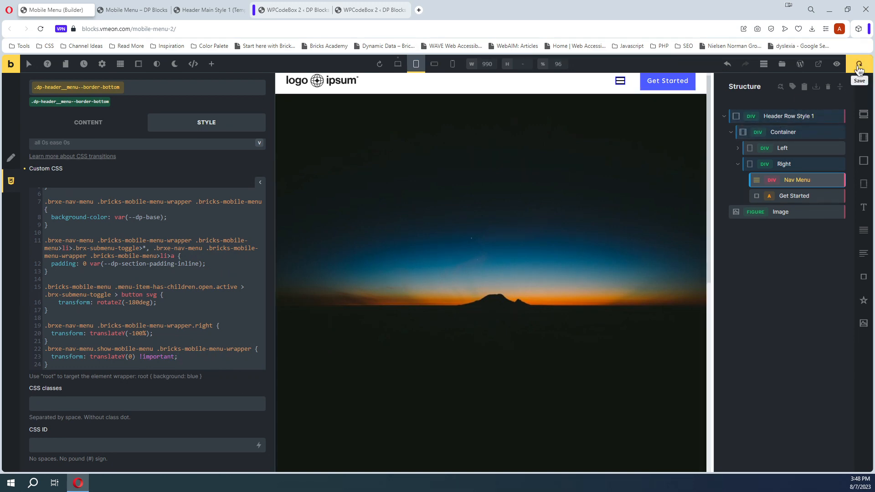
- On the live page, test the mobile menu's opening animation and expand and collapse the Second link and Second Dropdown submenus
key(ctrl+Tab)
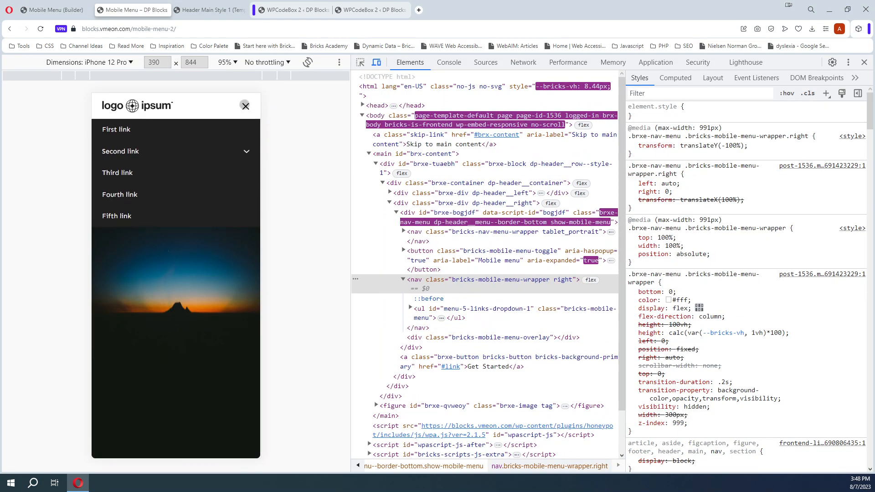
click(246, 106)
click(245, 106)
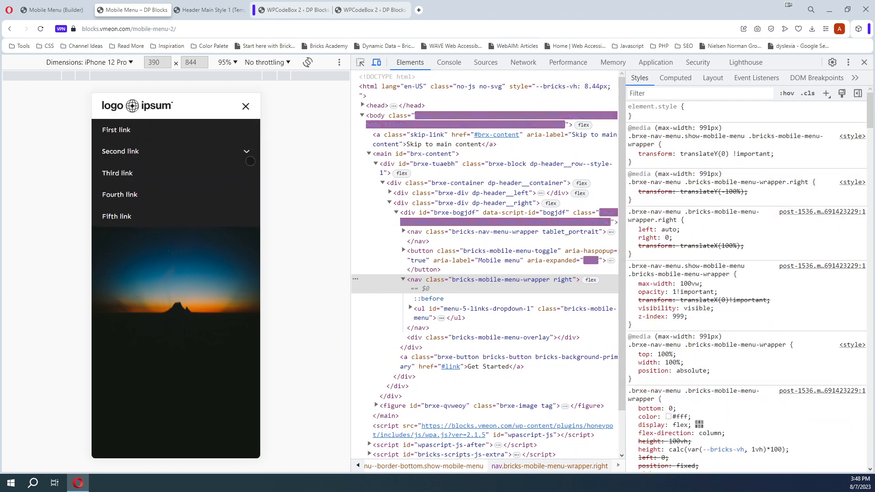
click(247, 154)
click(248, 195)
click(246, 154)
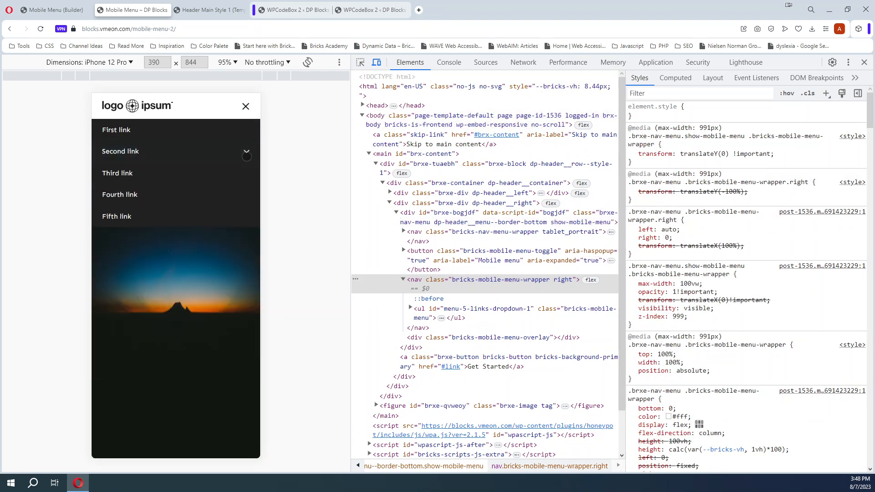
click(242, 151)
click(251, 196)
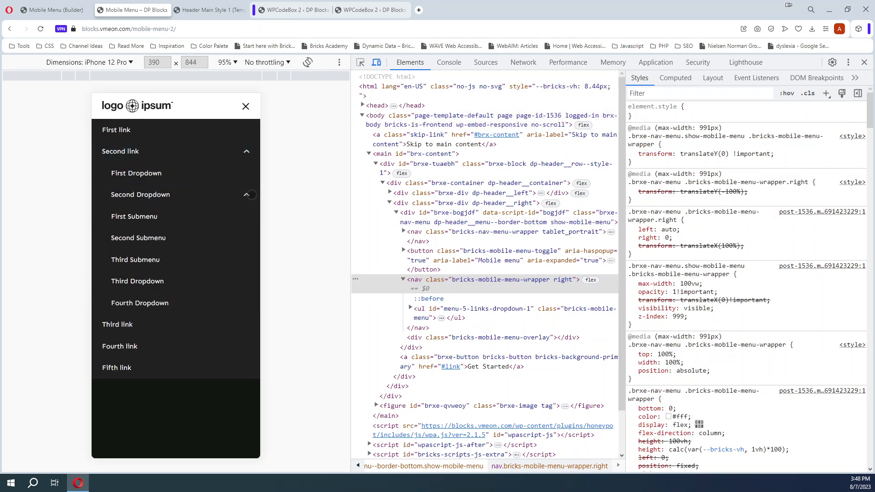
click(251, 195)
click(247, 146)
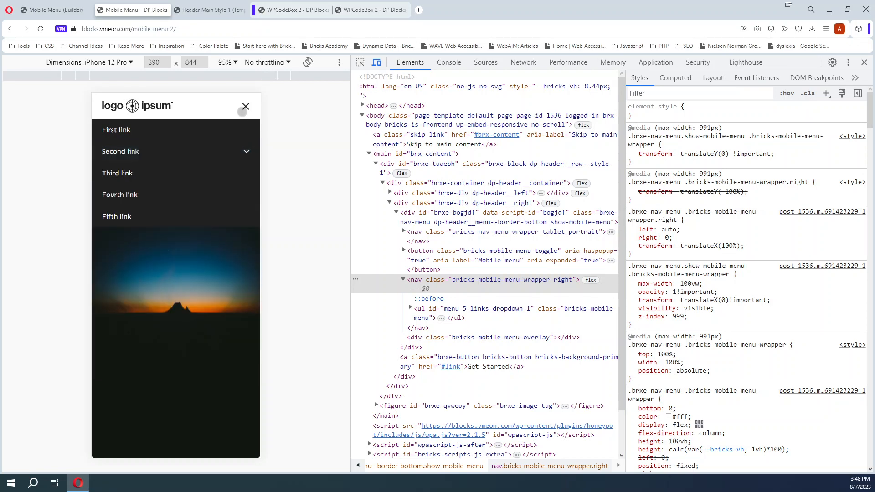
- In the builder, set the Nav Menu's mobile menu top-level border style to Solid
click(77, 9)
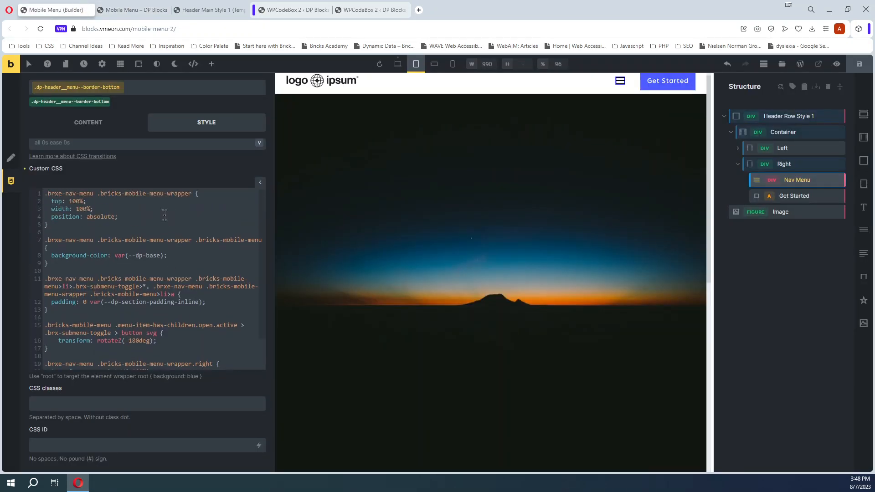
scroll(137, 183, up, 5)
click(89, 172)
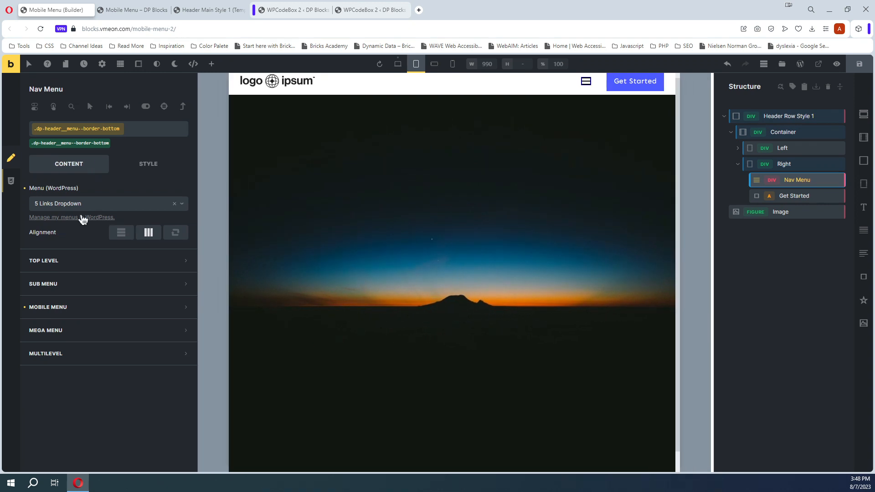
click(111, 308)
scroll(80, 307, down, 3)
scroll(57, 315, down, 4)
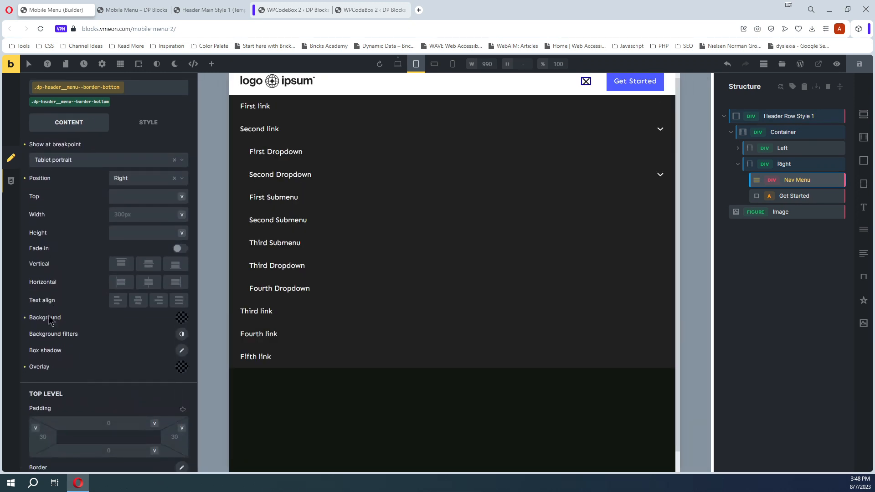
scroll(56, 260, down, 2)
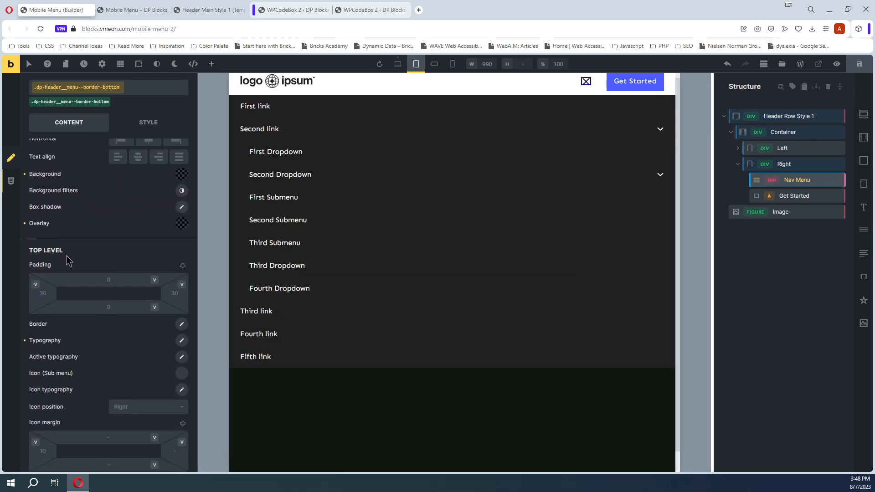
scroll(90, 305, down, 1)
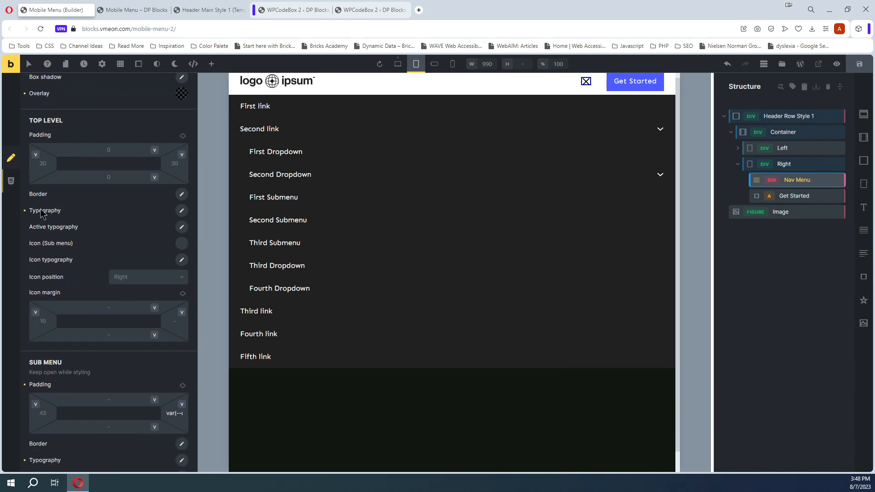
click(184, 197)
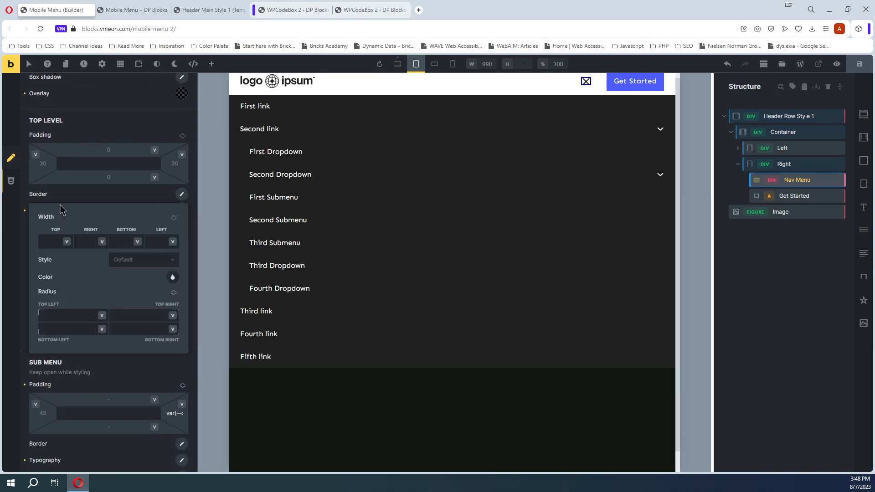
click(138, 268)
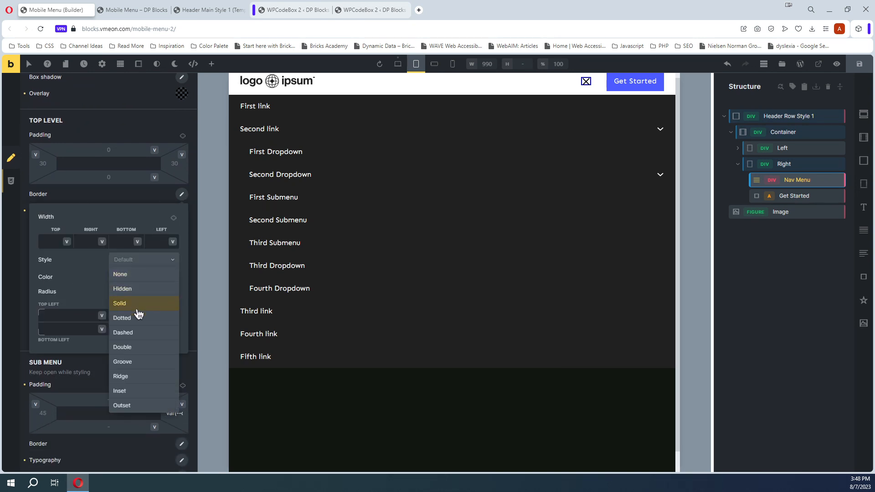
click(137, 304)
- Give the mobile menu's top-level items a bottom border width of 1 coloured var(--dp-border-light), and save the page
click(120, 242)
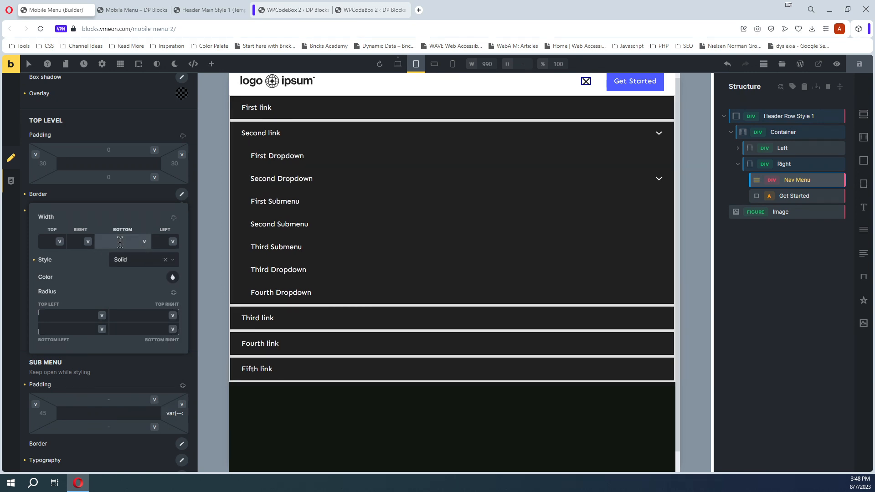
text(1)
click(143, 216)
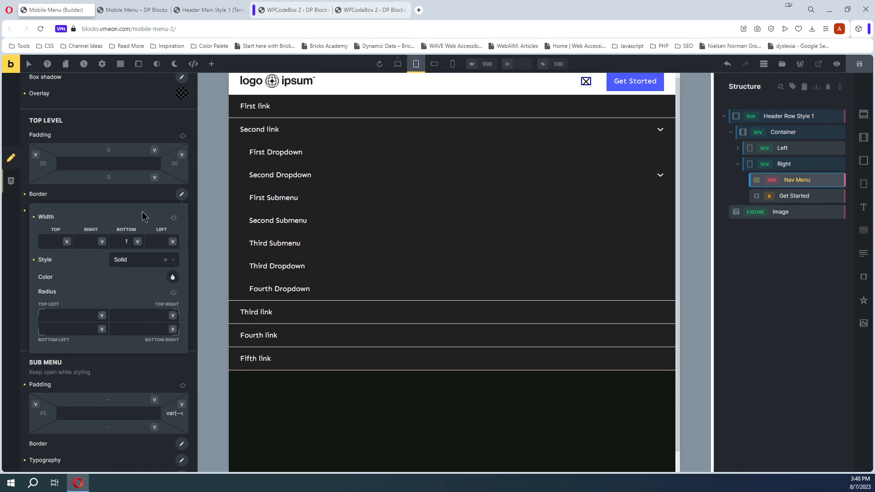
click(173, 278)
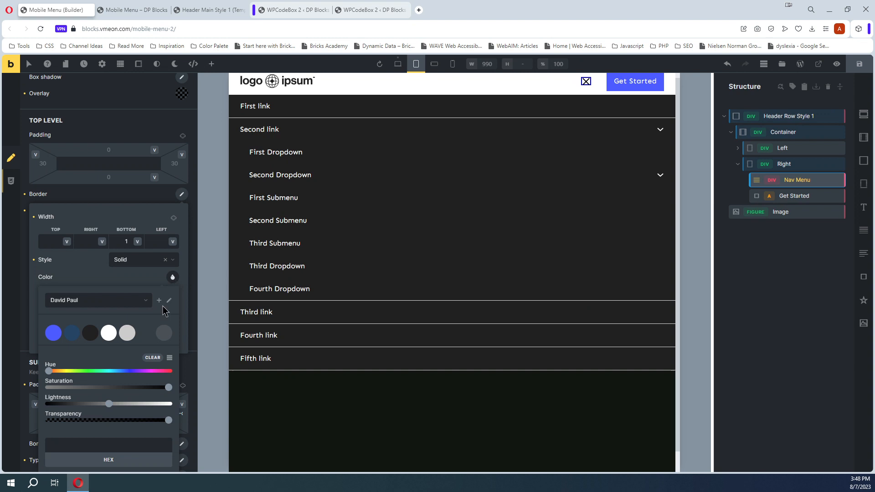
click(165, 334)
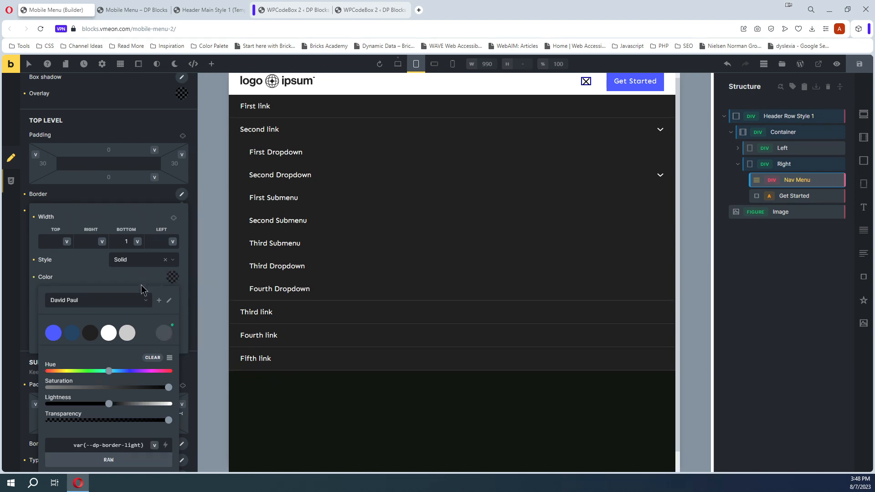
click(859, 65)
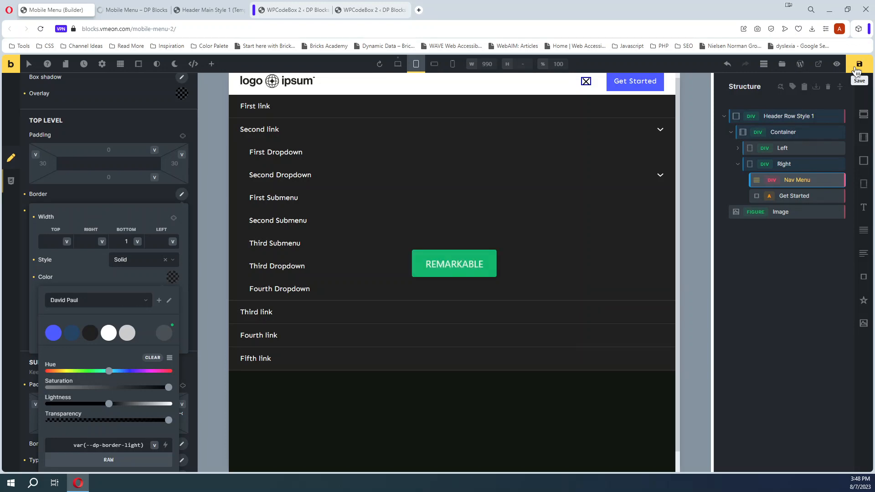
- On the live page, check the mobile menu's item borders while opening and closing the menu and its nested dropdowns
click(132, 9)
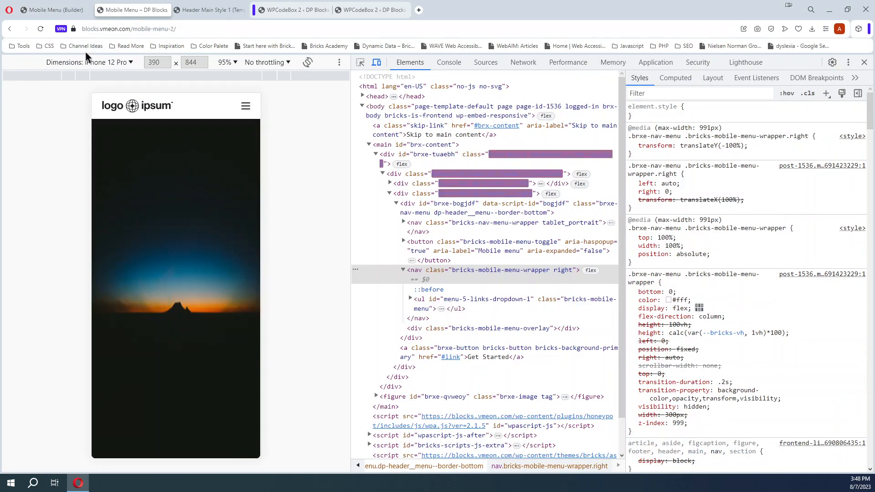
click(246, 106)
click(247, 151)
click(249, 198)
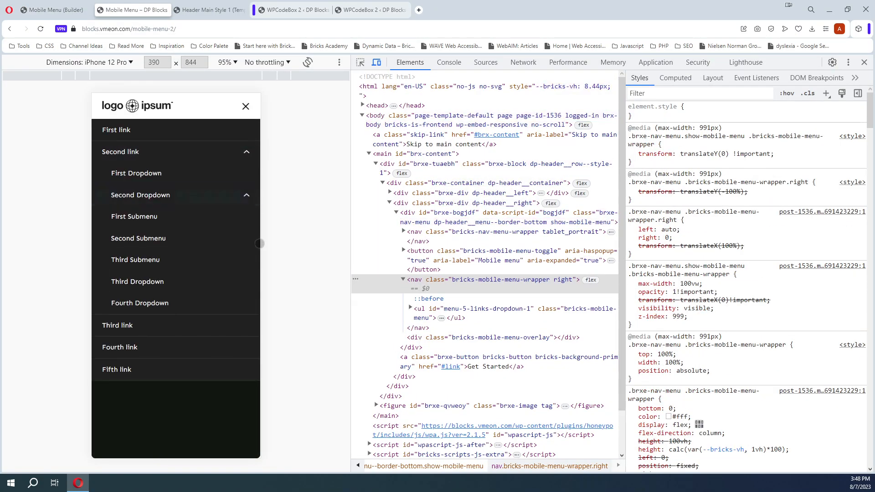
click(247, 196)
click(241, 154)
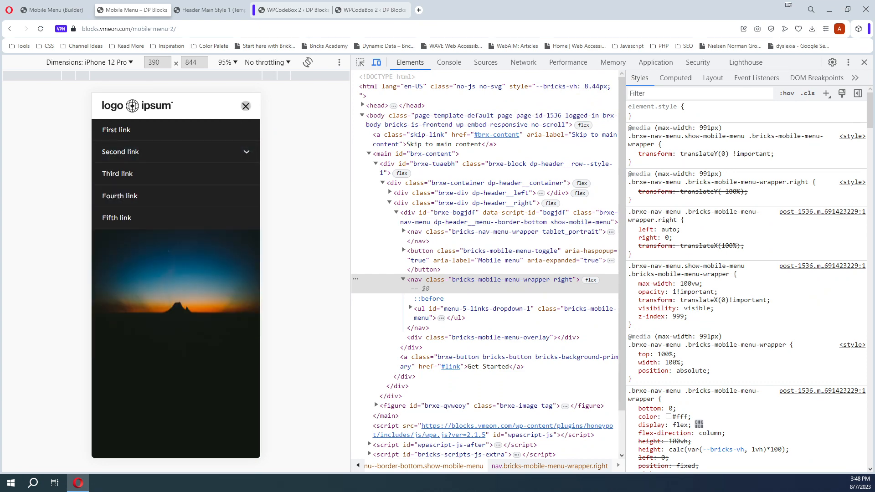
click(246, 105)
click(246, 106)
click(246, 151)
click(246, 195)
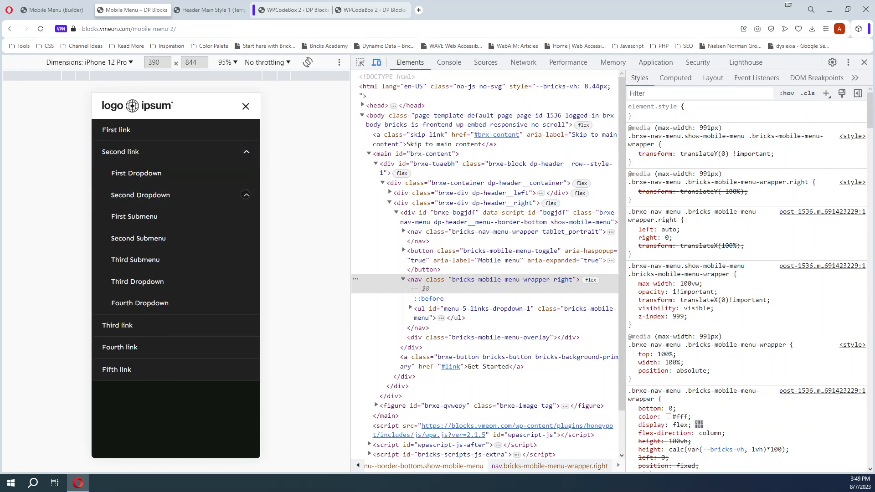
click(245, 195)
click(247, 153)
click(248, 156)
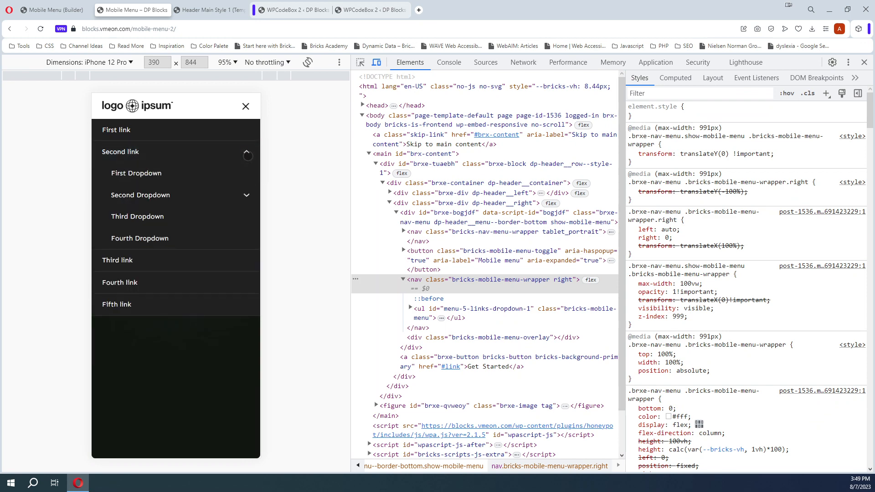
- Collapse the Second link submenu on the live page and review the Nav Menu's custom CSS in the builder
click(247, 156)
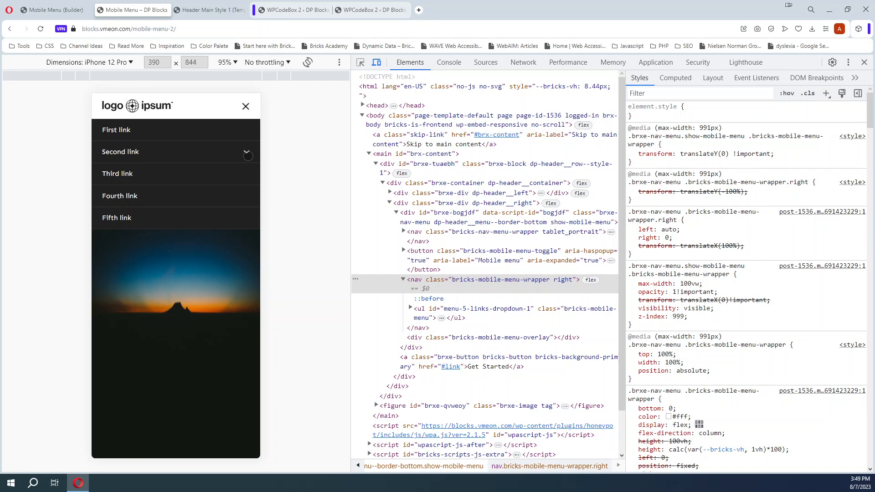
click(52, 9)
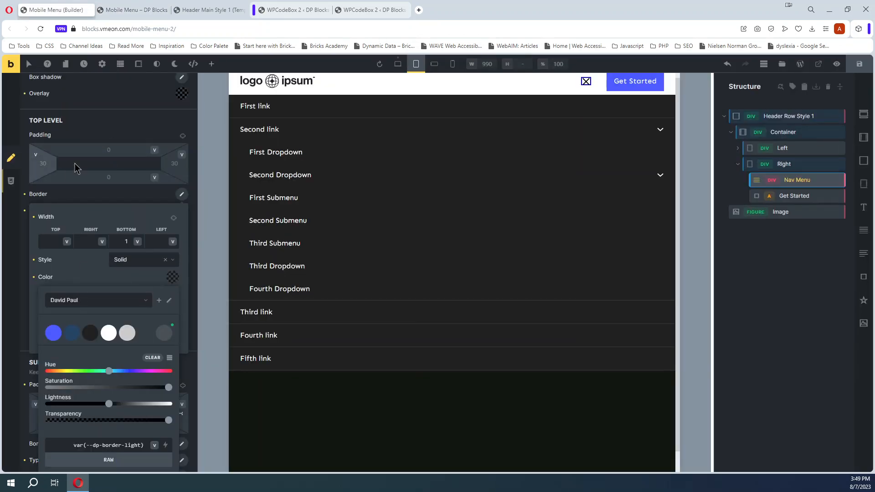
click(11, 181)
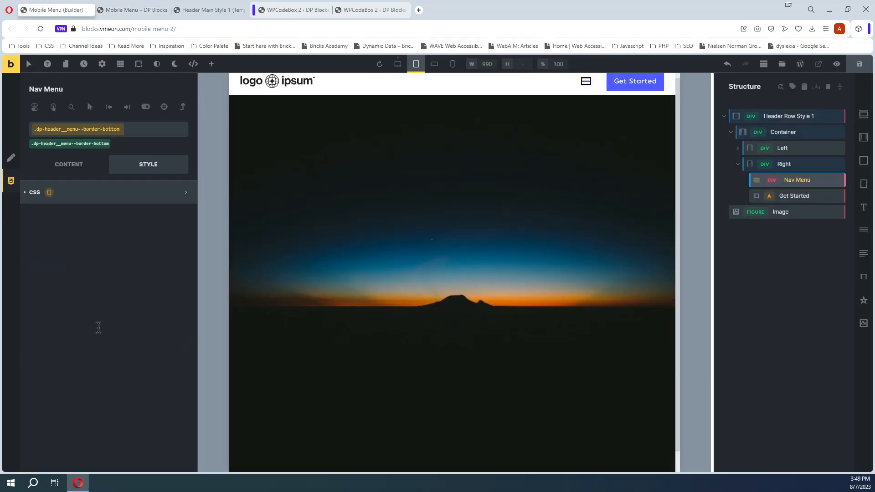
scroll(105, 340, up, 1)
scroll(105, 339, up, 1)
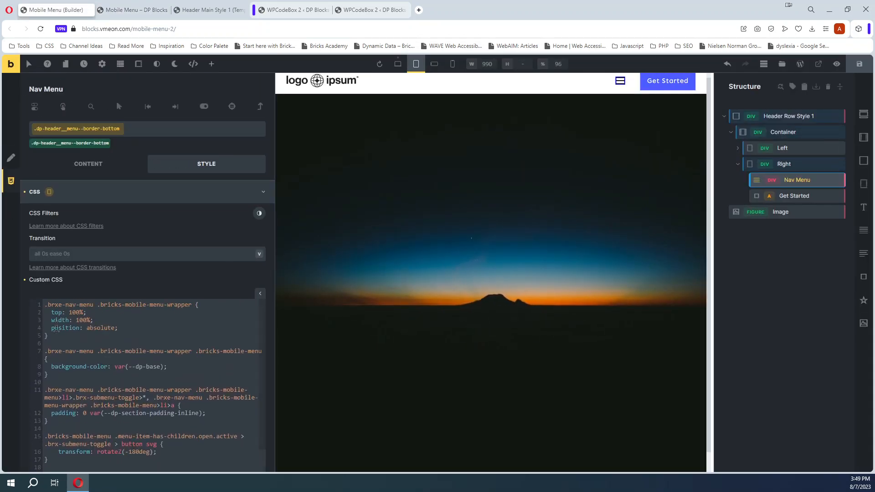
scroll(55, 328, down, 5)
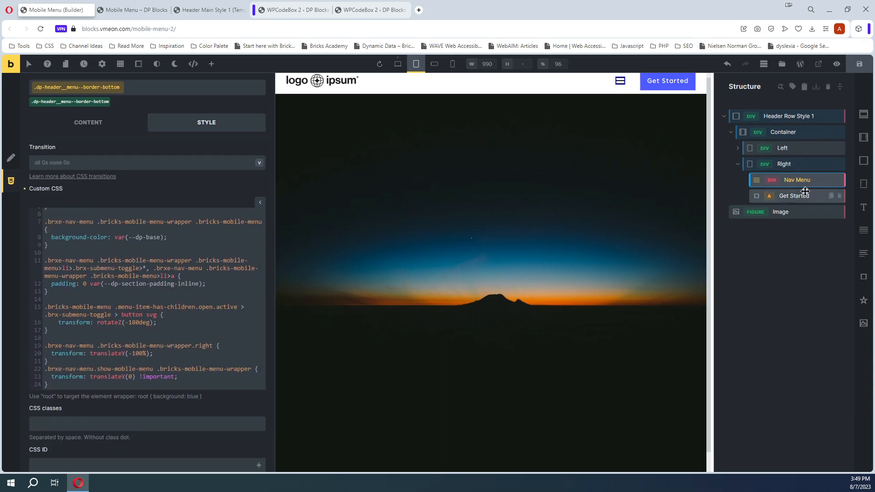
scroll(116, 273, up, 5)
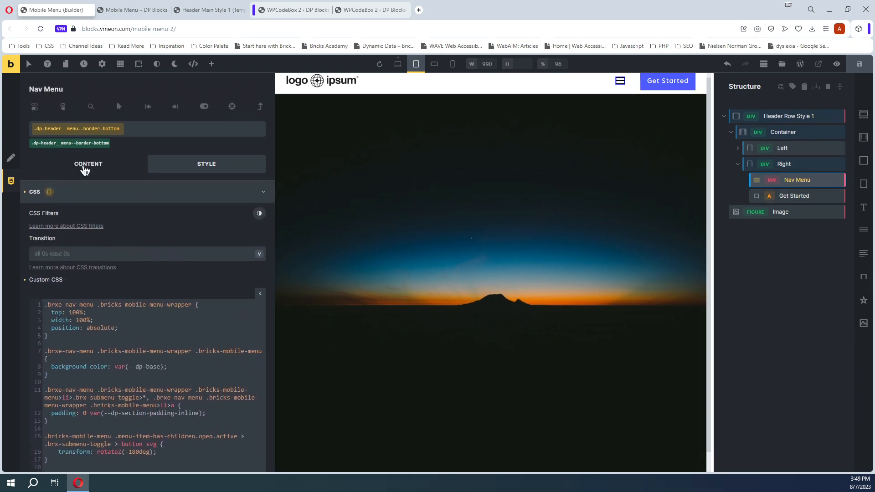
- Review the Nav Menu's mobile menu content settings in the builder
click(85, 165)
click(84, 310)
scroll(91, 287, down, 2)
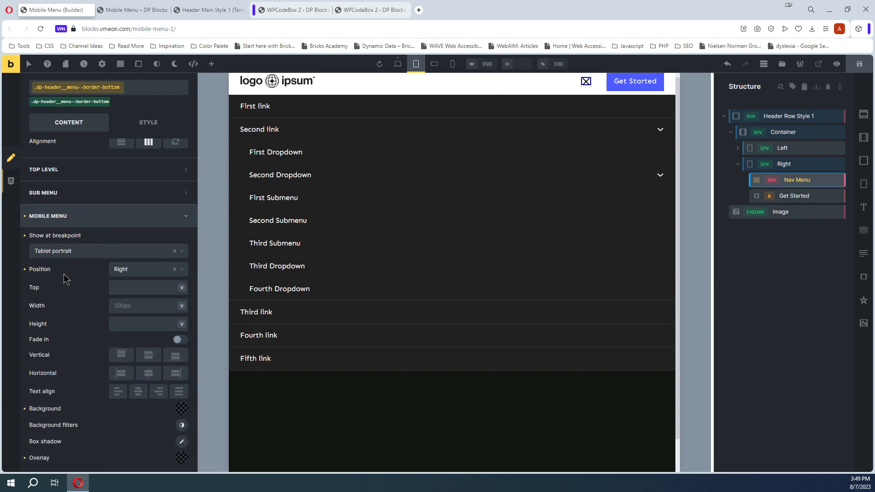
scroll(68, 296, down, 1)
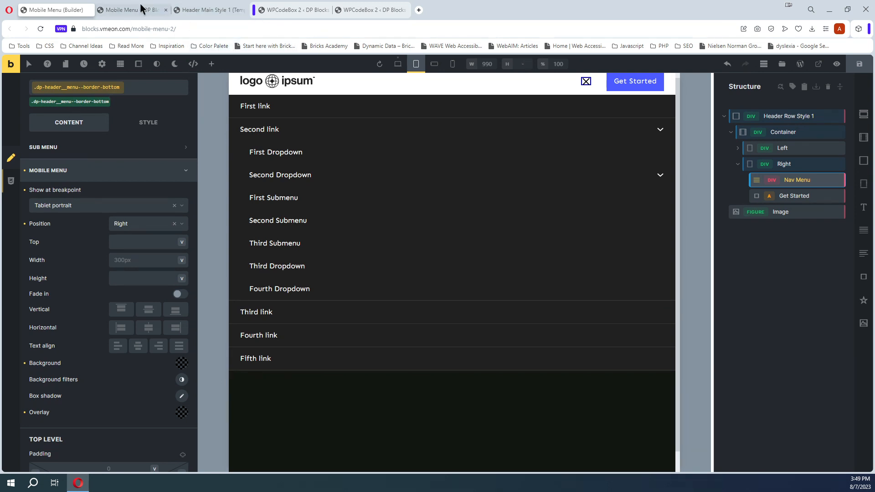
- On the Header Main Style 1 template page, close the developer tools and check the desktop navigation's Second link dropdown
click(128, 14)
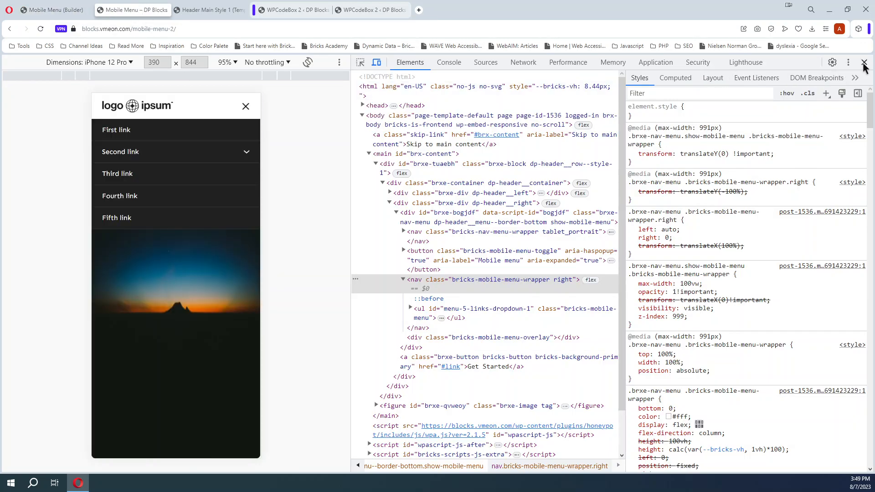
click(209, 10)
click(865, 64)
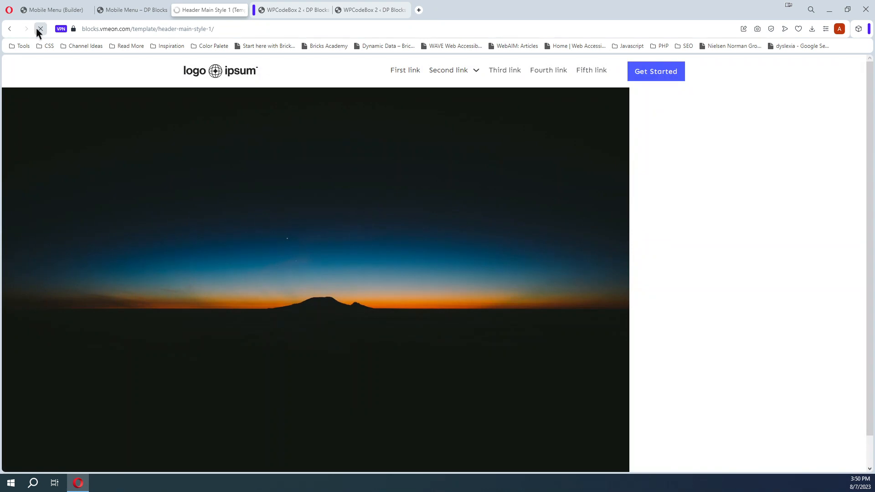
mouse_move(469, 74)
mouse_move(476, 124)
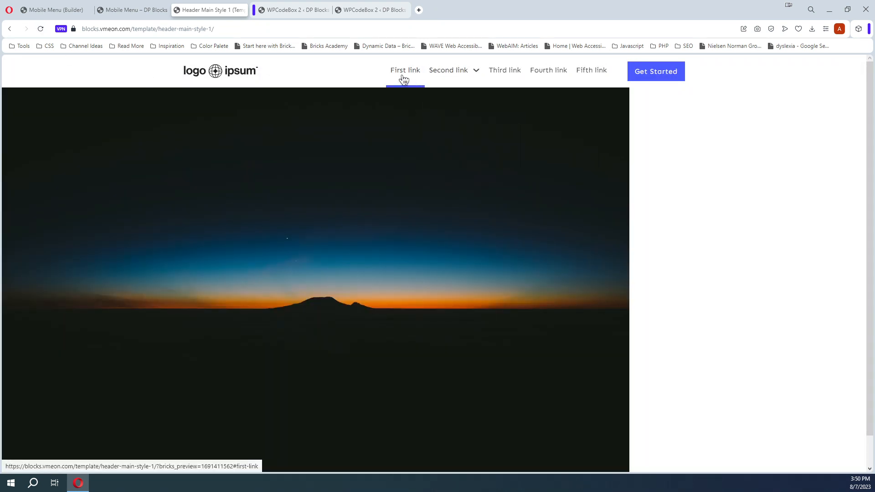
- Return to the live Mobile Menu page, close its developer tools and check the desktop navigation's Second link dropdown
click(127, 9)
click(52, 10)
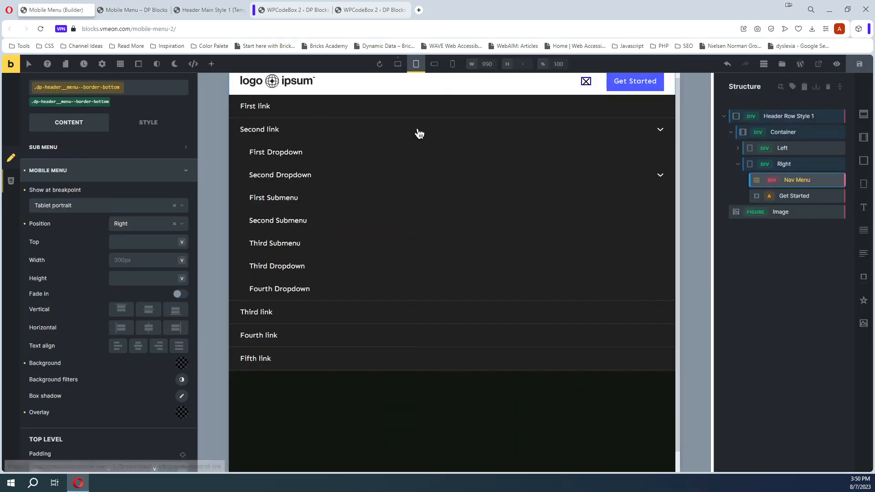
key(ctrl+Tab)
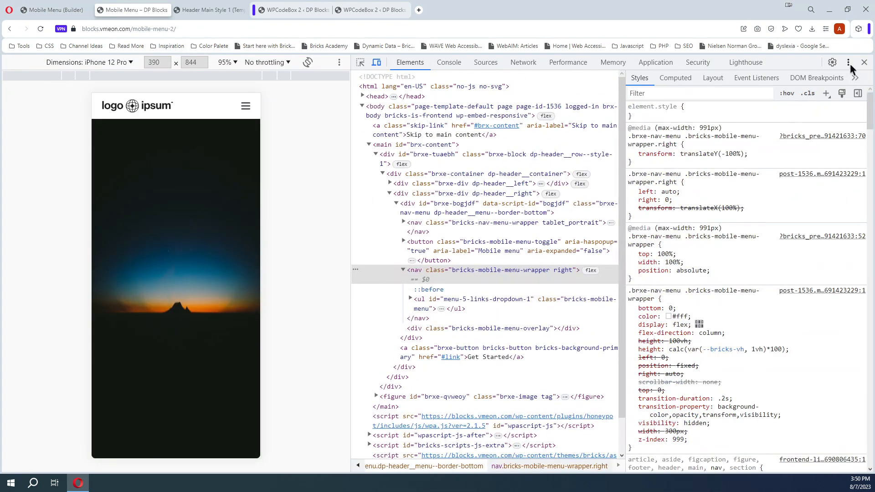
key(F12)
mouse_move(424, 66)
mouse_move(445, 119)
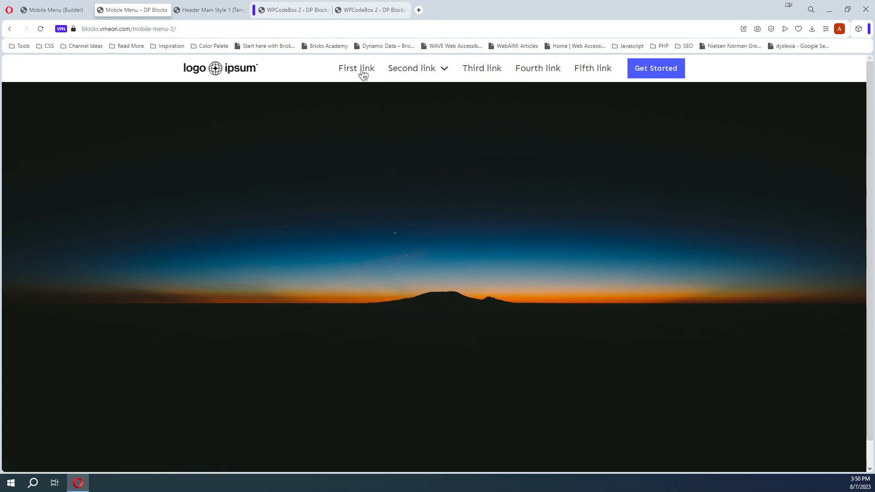
- Open the Header Main Style 1 template page in the developer tools' iPhone 12 Pro device view
click(209, 9)
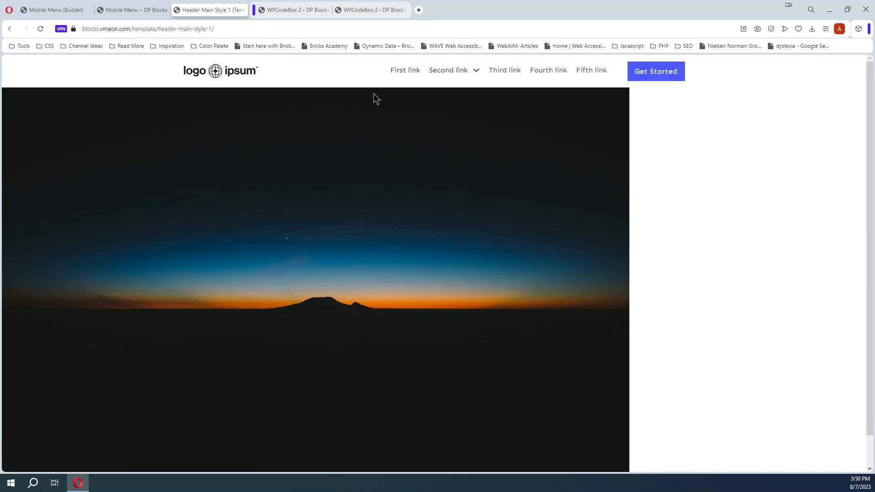
right_click(369, 175)
click(397, 260)
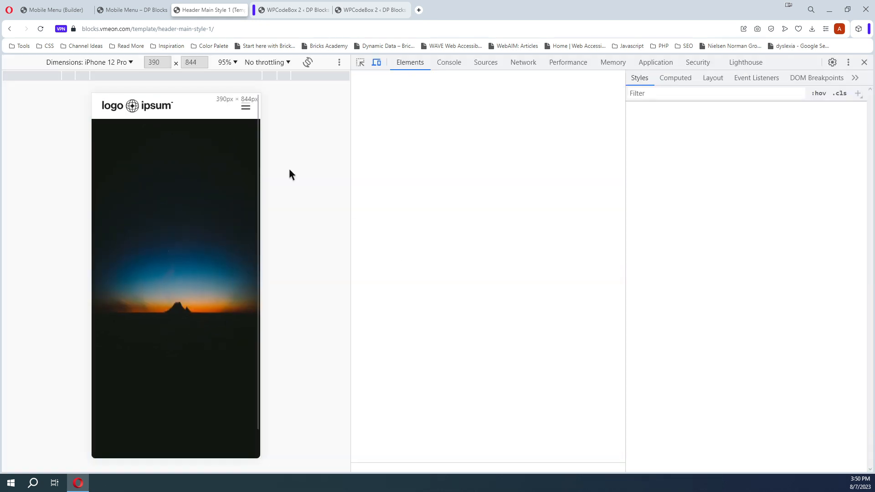